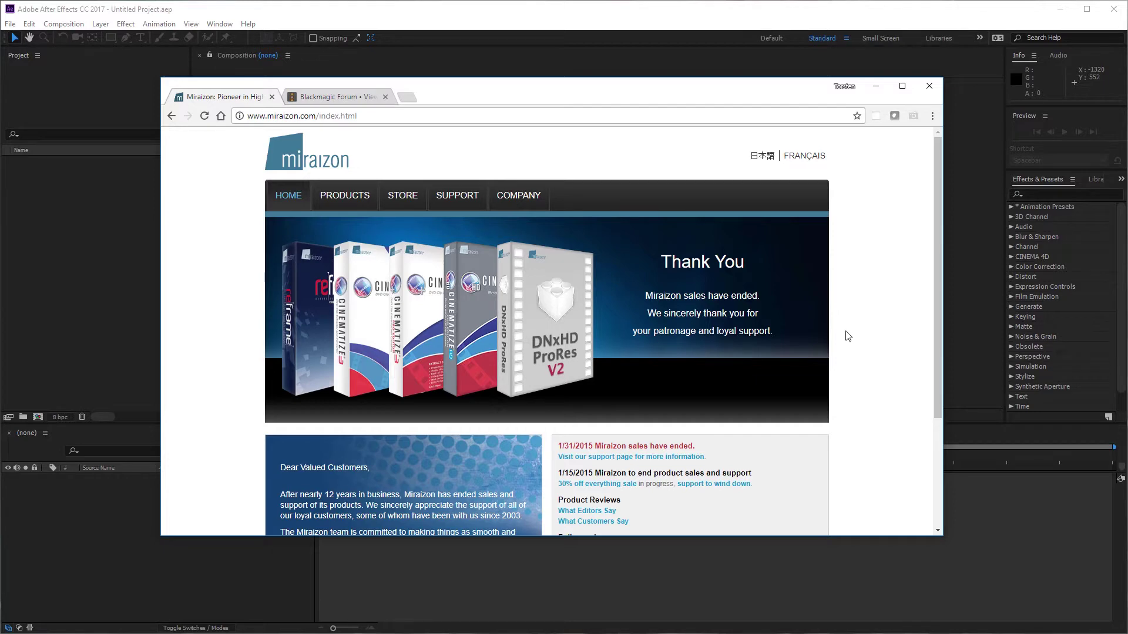
Read the Blackmagic Forum thread on the Miraizon ProRes codec warning, then return to the Miraizon home page
left_click(327, 99)
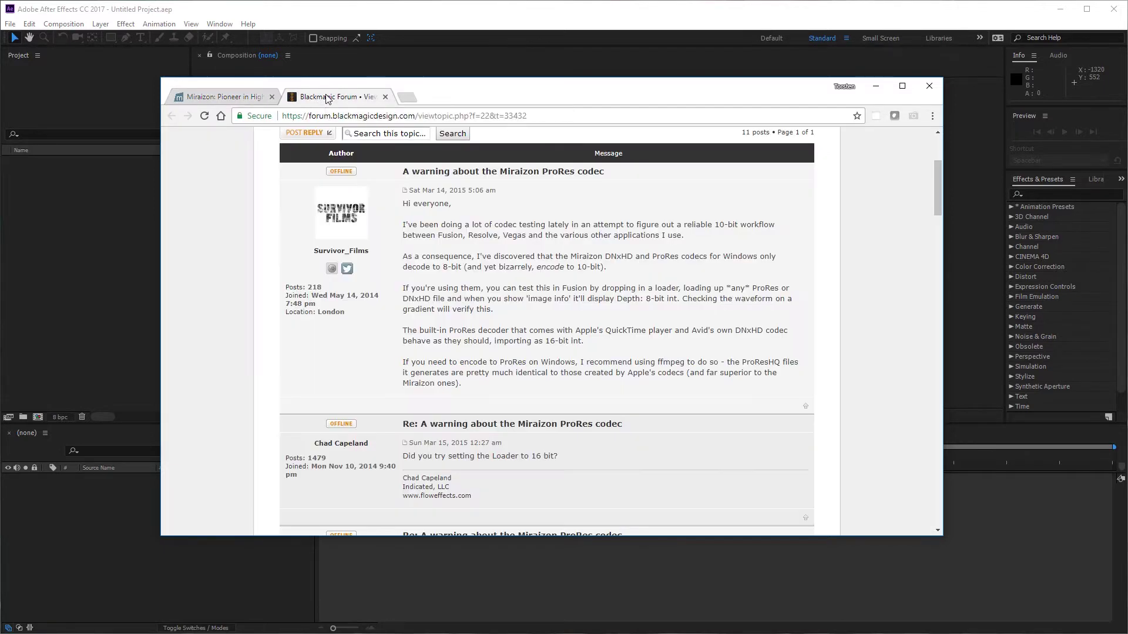
scroll(582, 265, "up", 1)
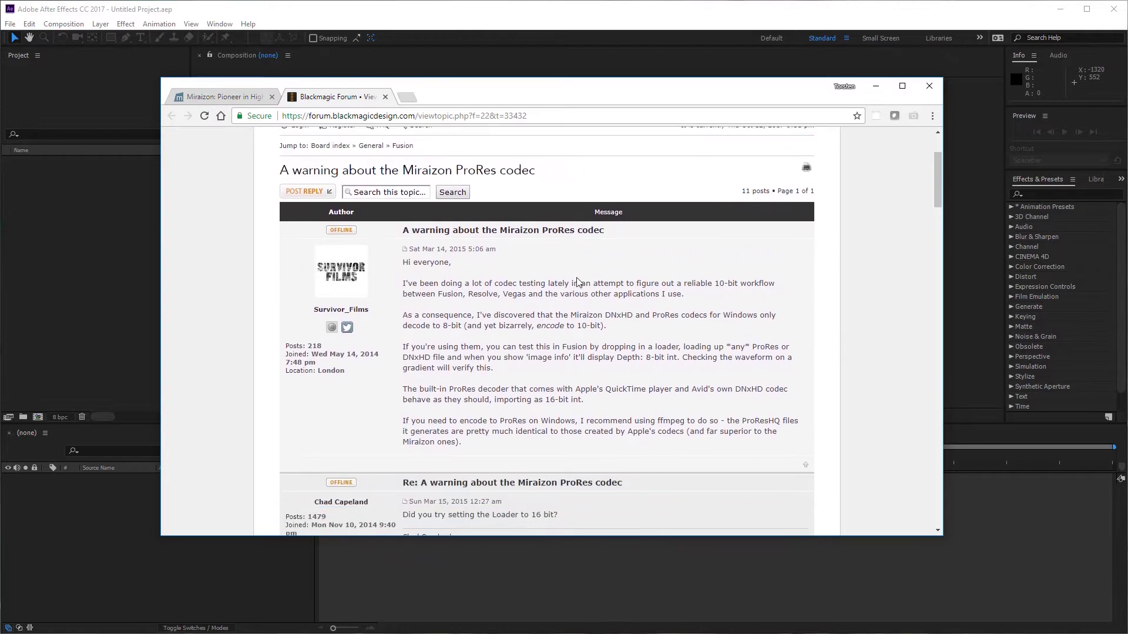
scroll(578, 283, "down", 13)
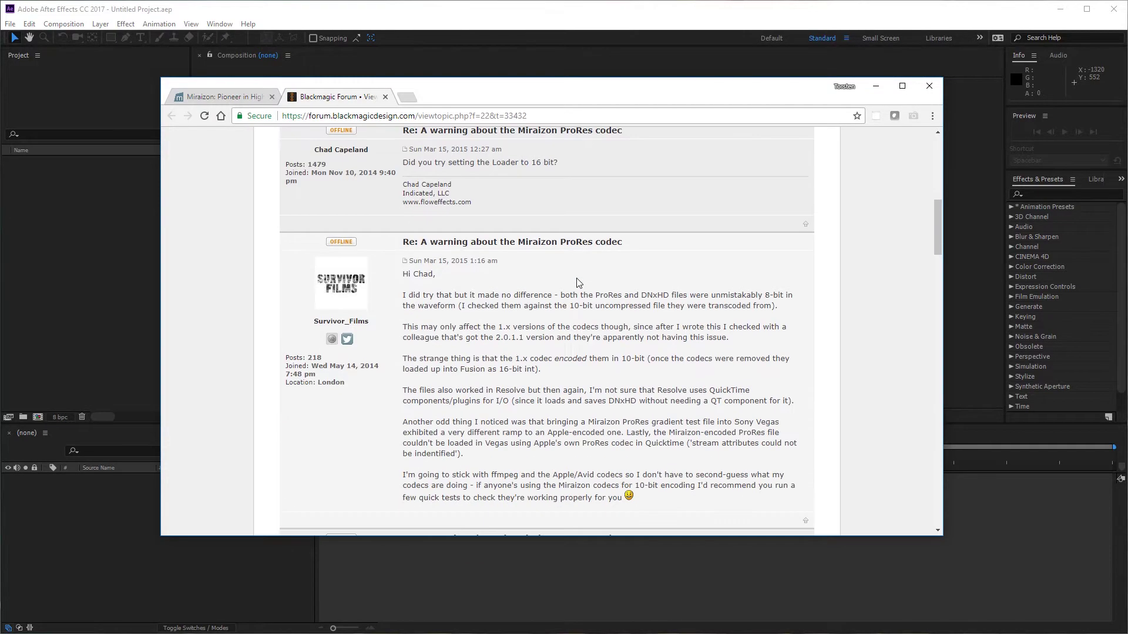
scroll(579, 283, "down", 10)
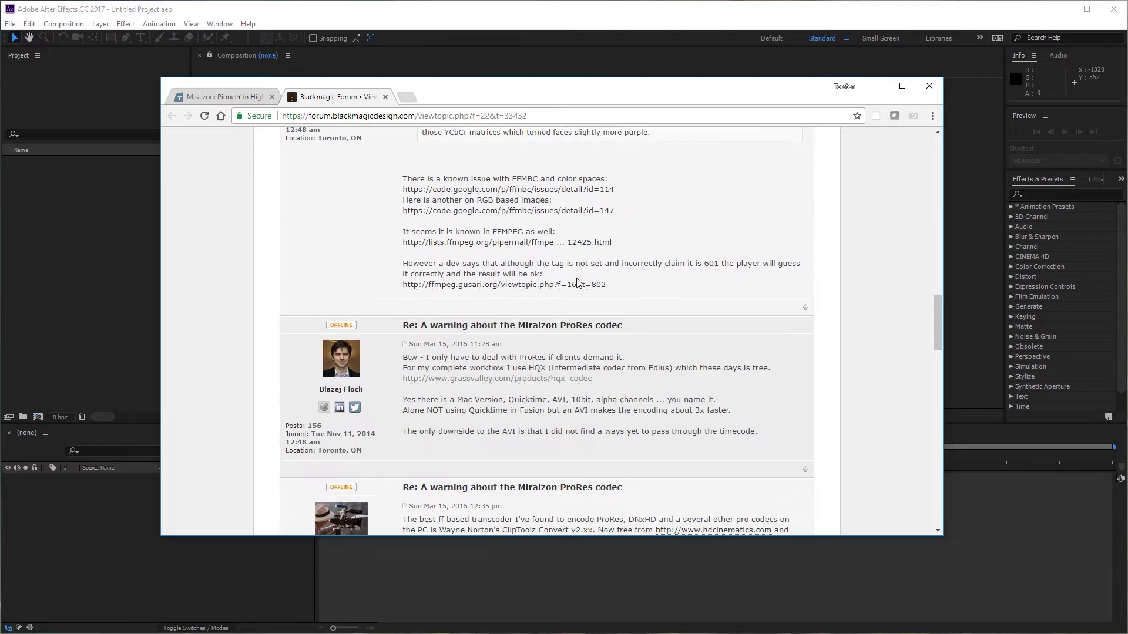
scroll(579, 283, "up", 10)
scroll(579, 282, "up", 14)
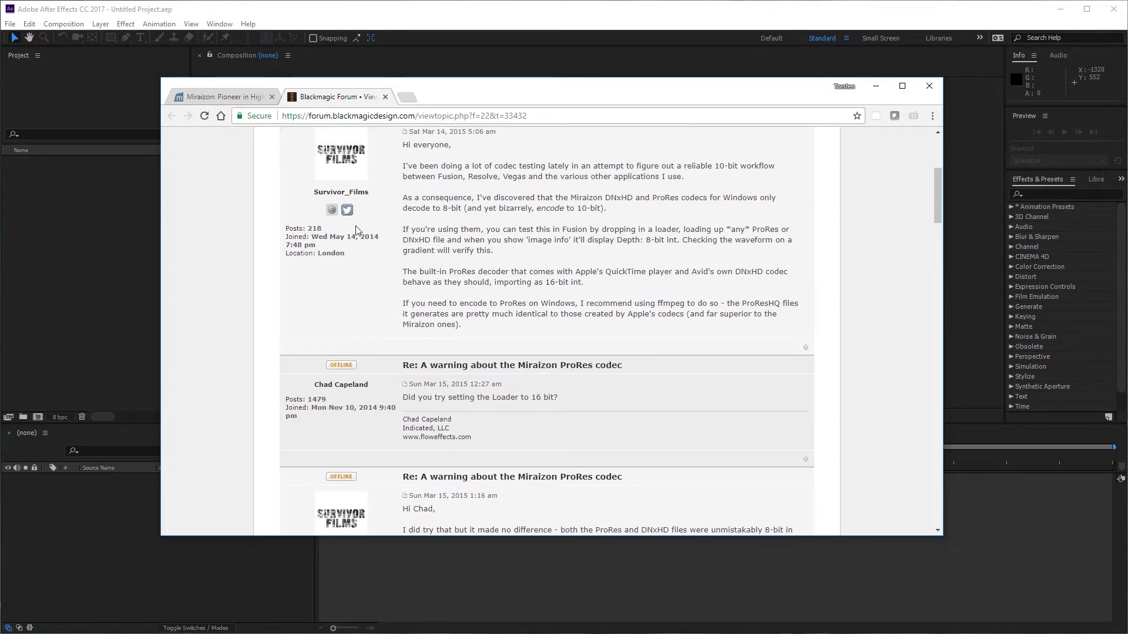
scroll(553, 350, "down", 1)
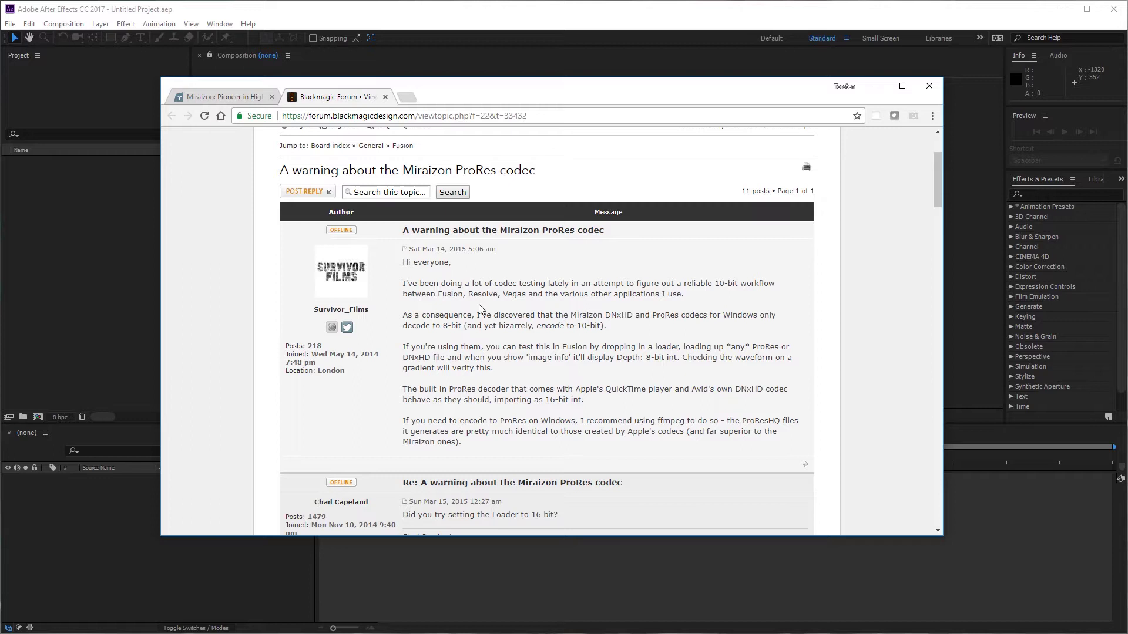
left_click(217, 100)
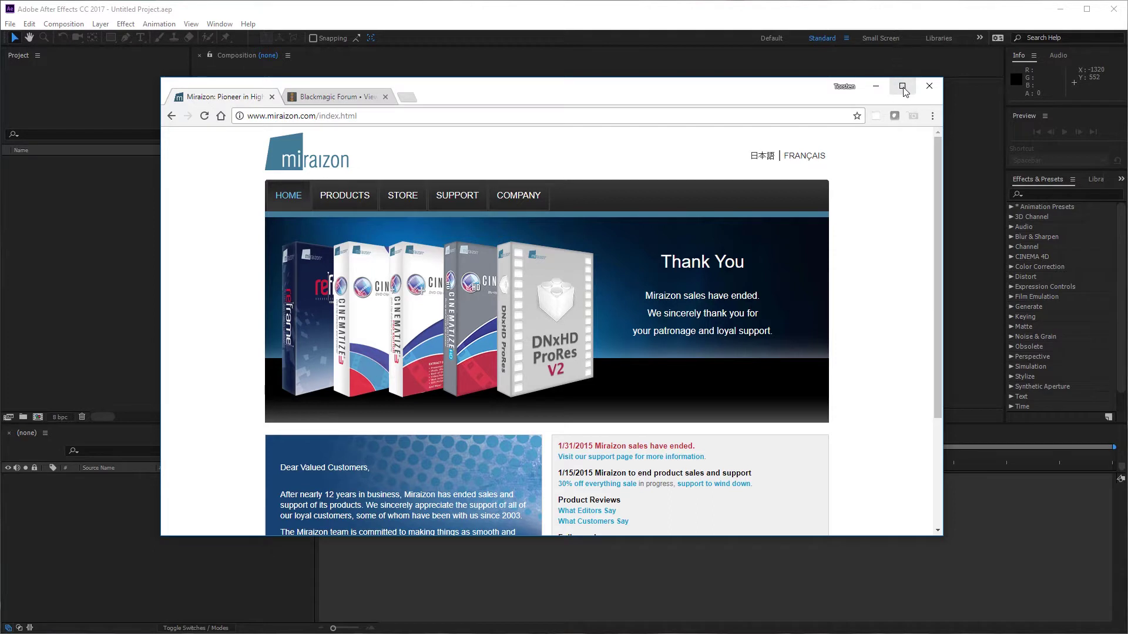
Create a new composition from the HDTV 1080 25 preset with the frame rate changed to 50 fps
left_click(876, 86)
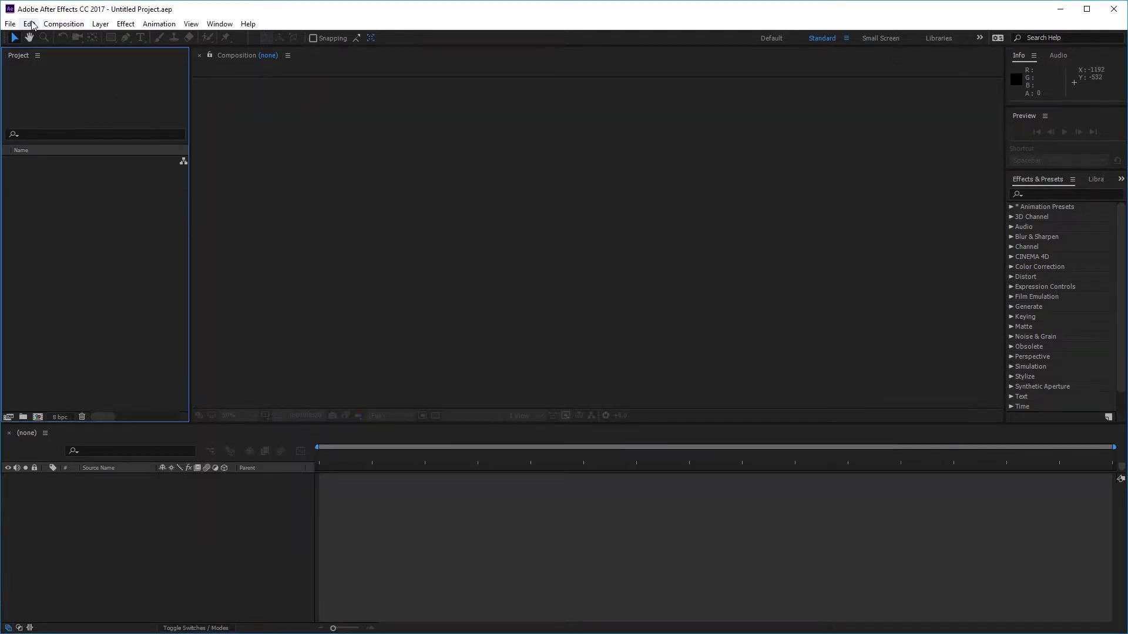
left_click(63, 24)
left_click(73, 37)
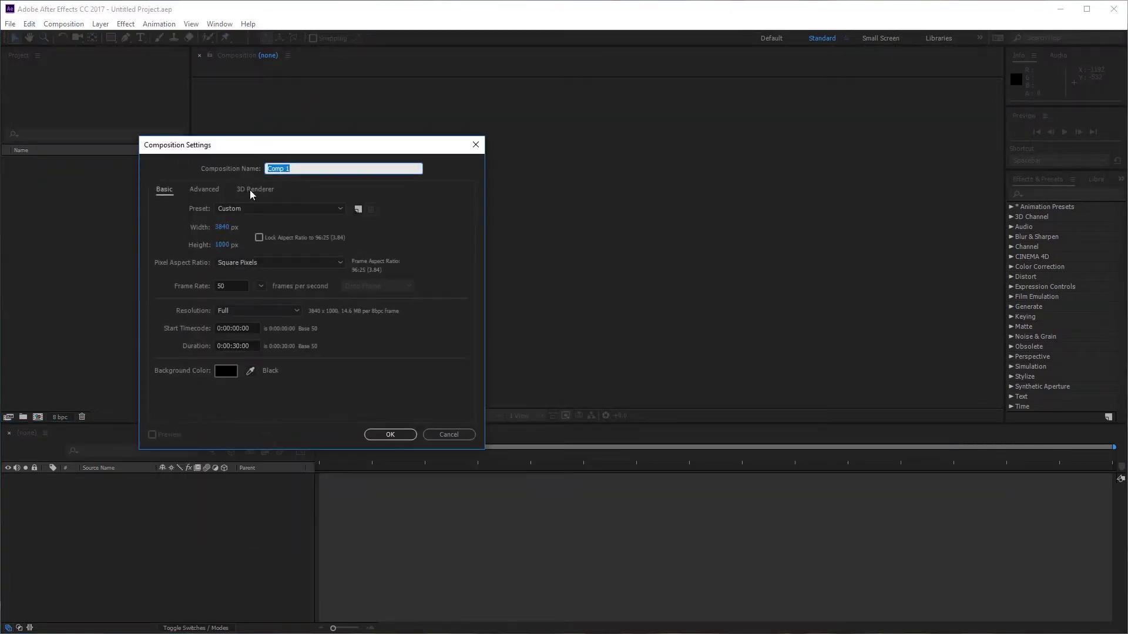
left_click(241, 209)
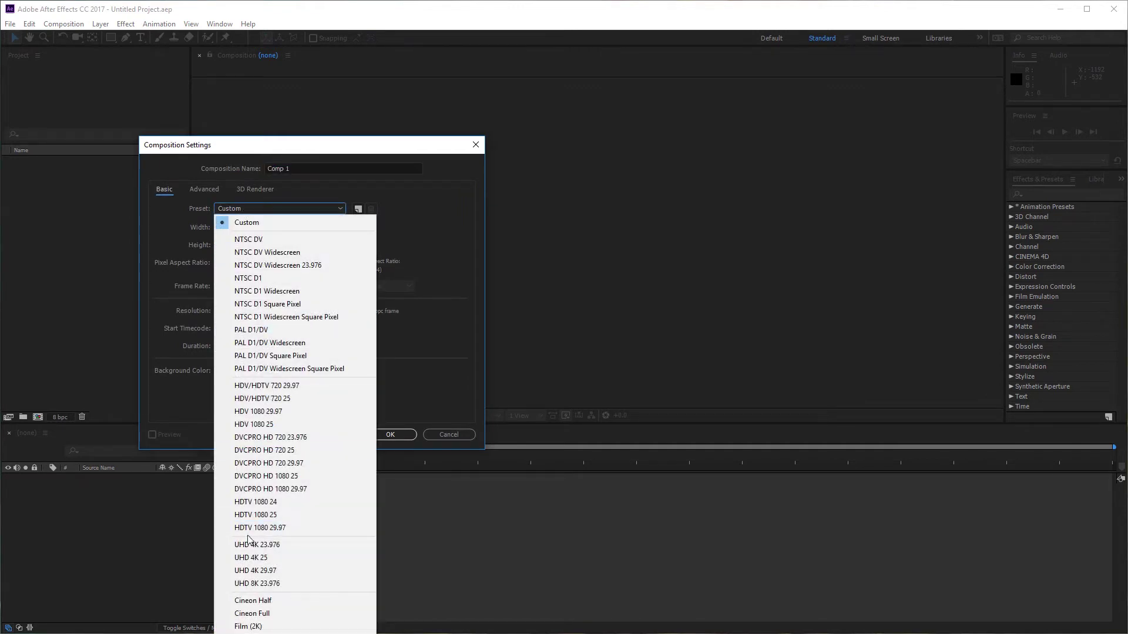
left_click(251, 514)
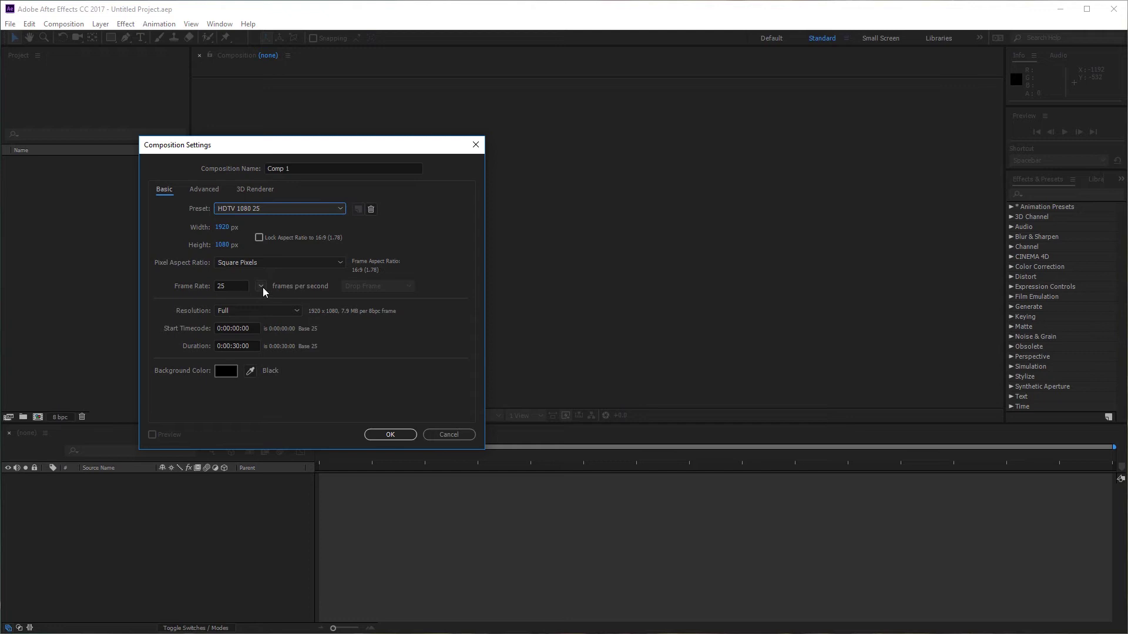
left_click(262, 286)
left_click(279, 403)
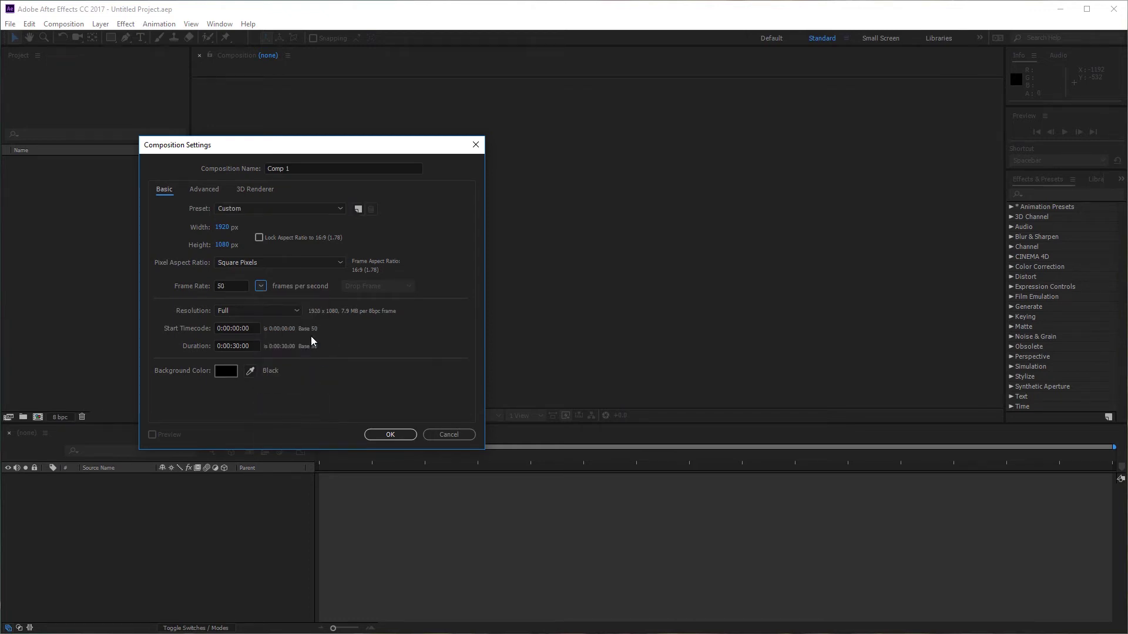
left_click(391, 435)
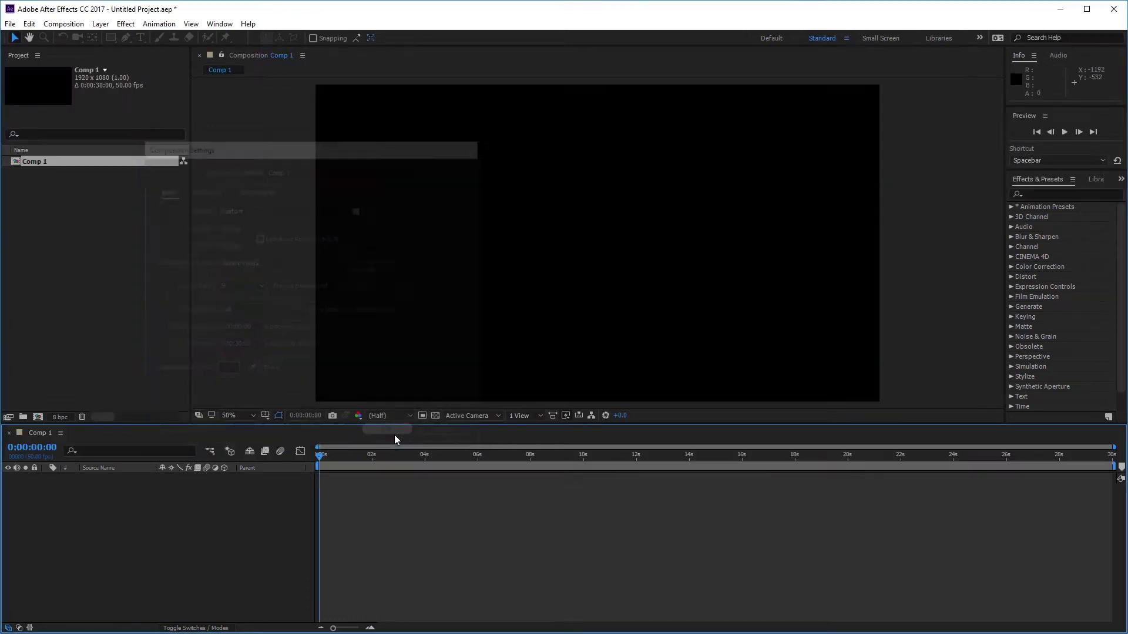
Import maroon-abstract_ZkVg-H3eS.mov from the Desktop into the project
double_click(89, 247)
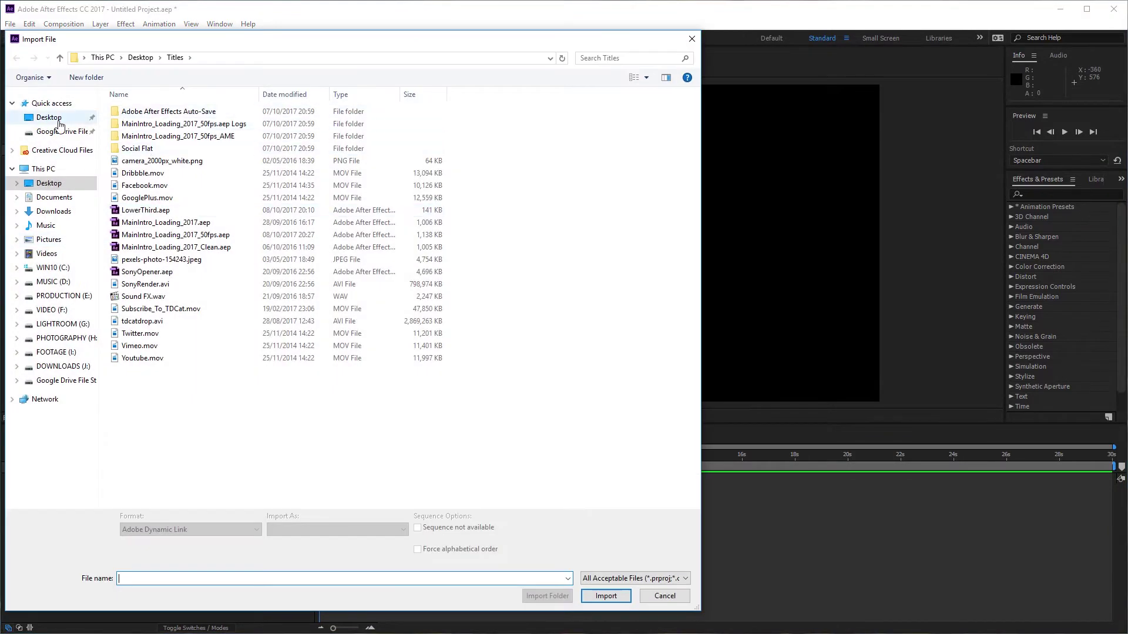
left_click(88, 119)
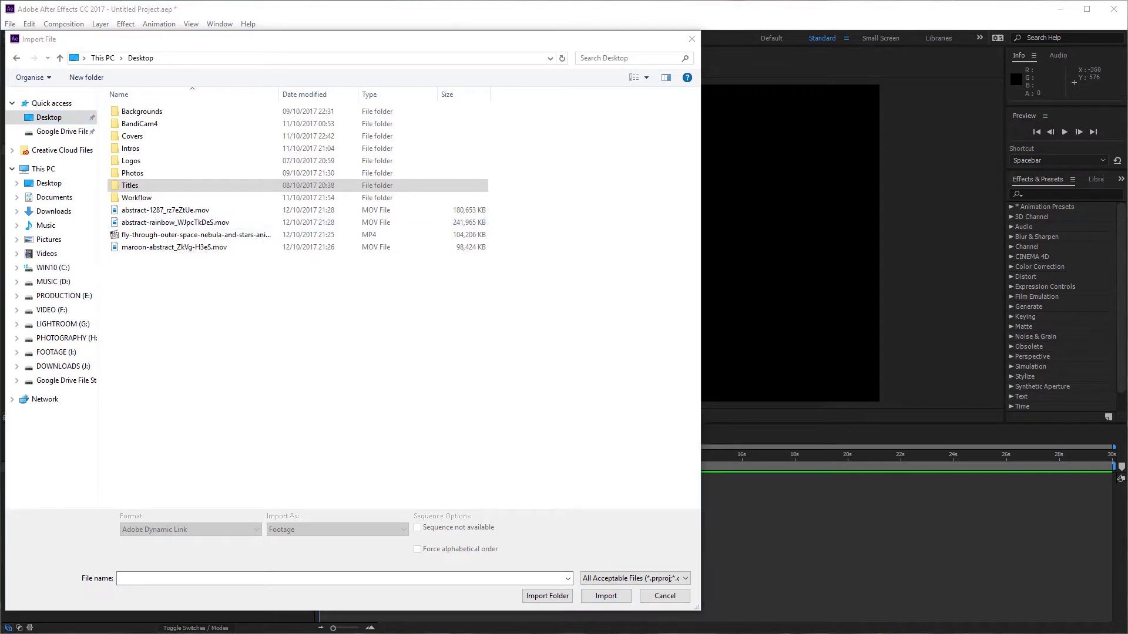
left_click(164, 251)
left_click(622, 599)
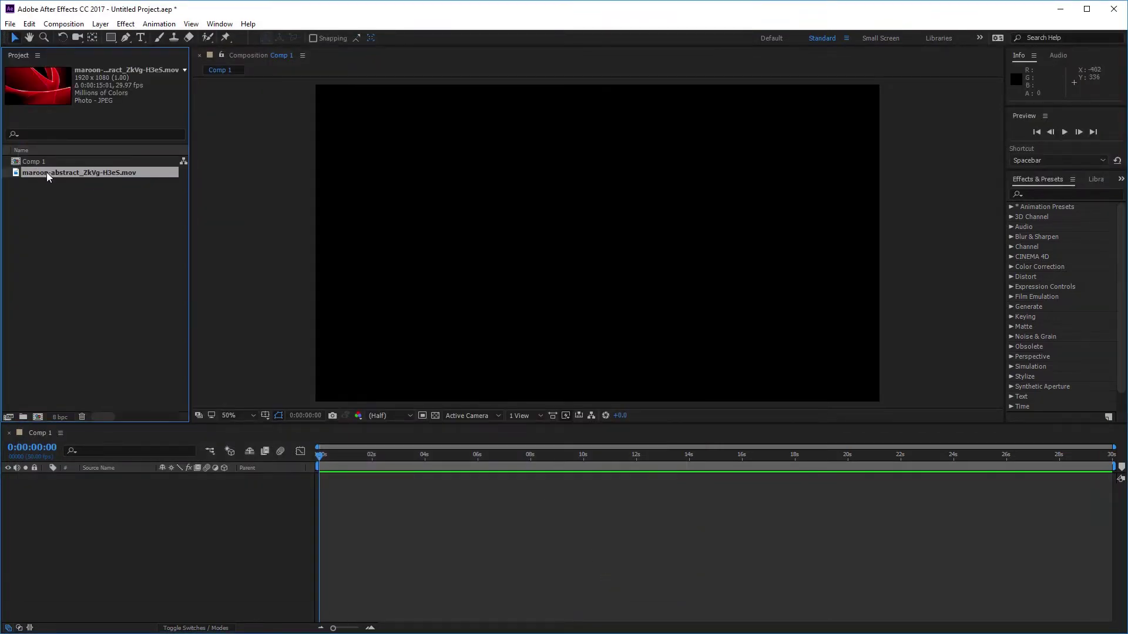
Drag maroon-abstract_ZkVg-H3eS.mov into Comp 1 and change the project depth to 16 bits per channel
left_click_drag(47, 174, 605, 252)
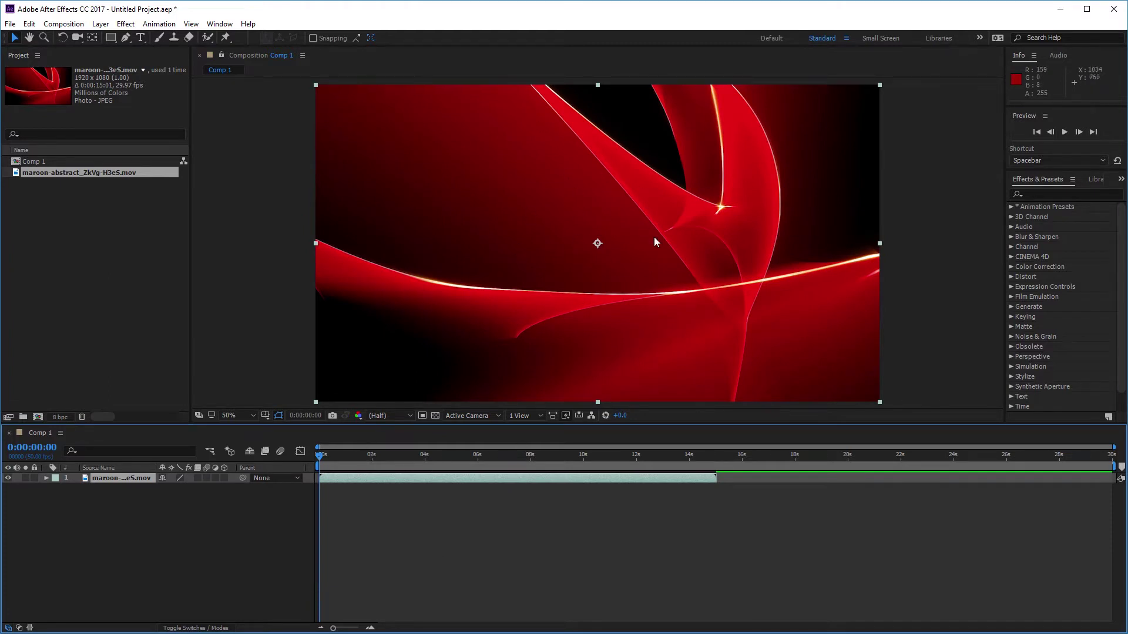
mouse_move(351, 457)
left_mouse_down()
mouse_move(492, 460)
mouse_move(354, 461)
left_mouse_up()
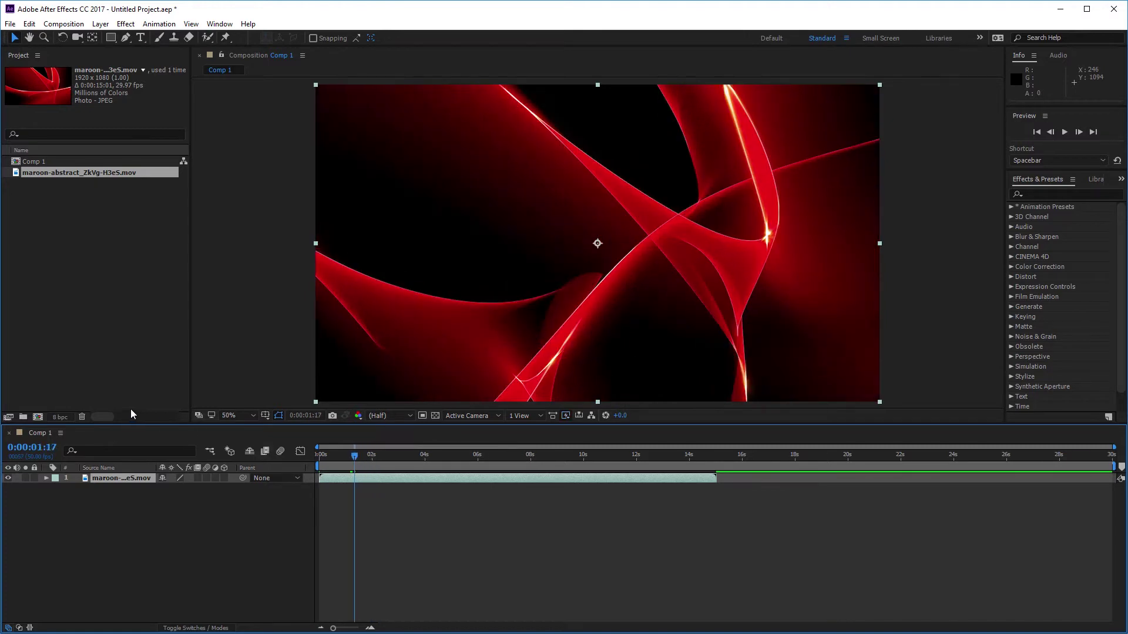
left_click(61, 418)
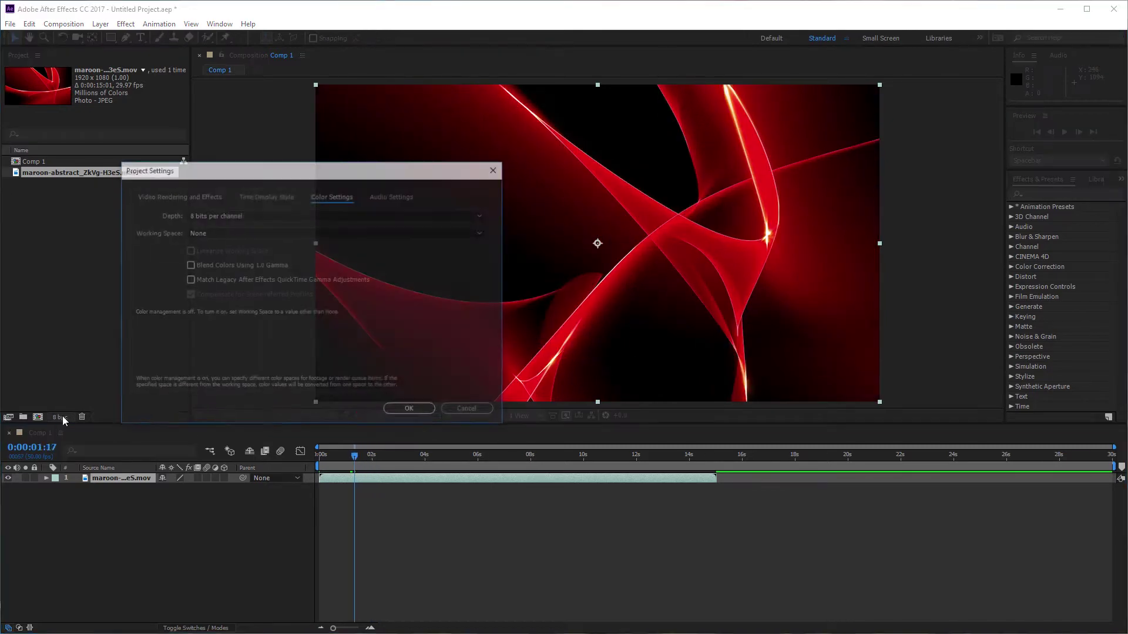
left_click(214, 217)
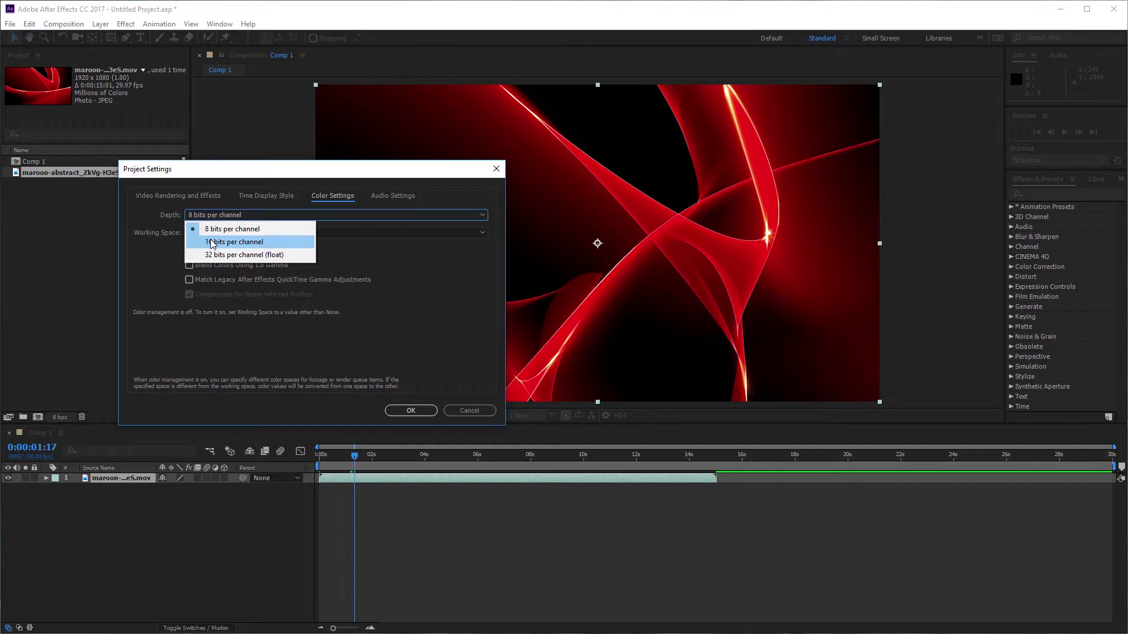
left_click(215, 239)
left_click(421, 413)
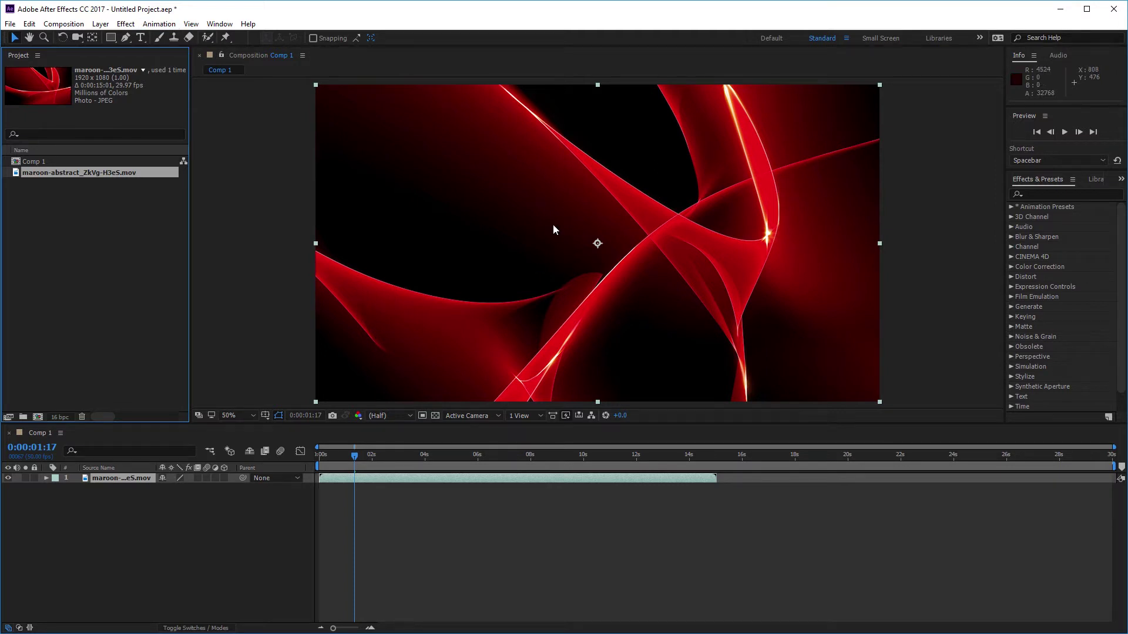
Apply Blur & Sharpen > Gaussian Blur to the maroon-abstract layer
left_click(128, 25)
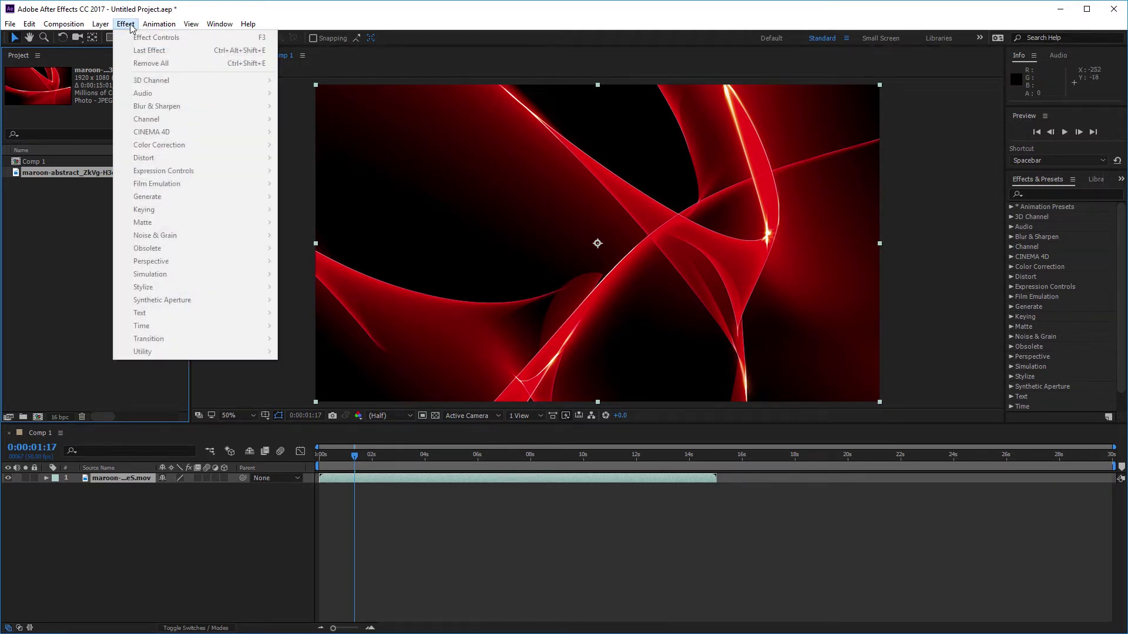
left_click(73, 258)
left_click(67, 268)
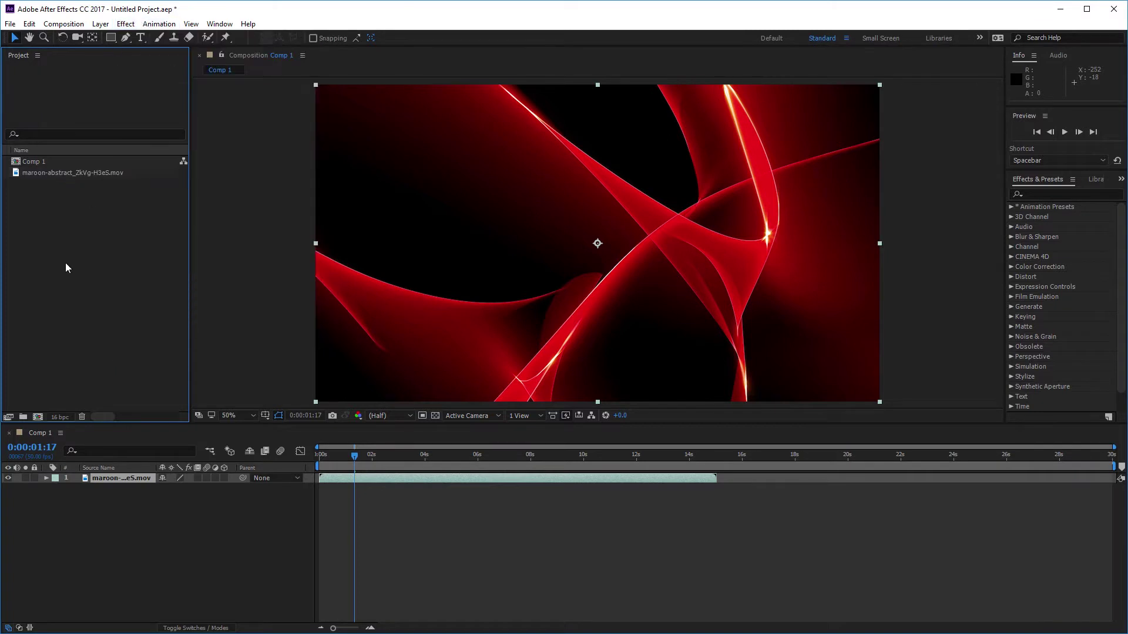
left_click(119, 481)
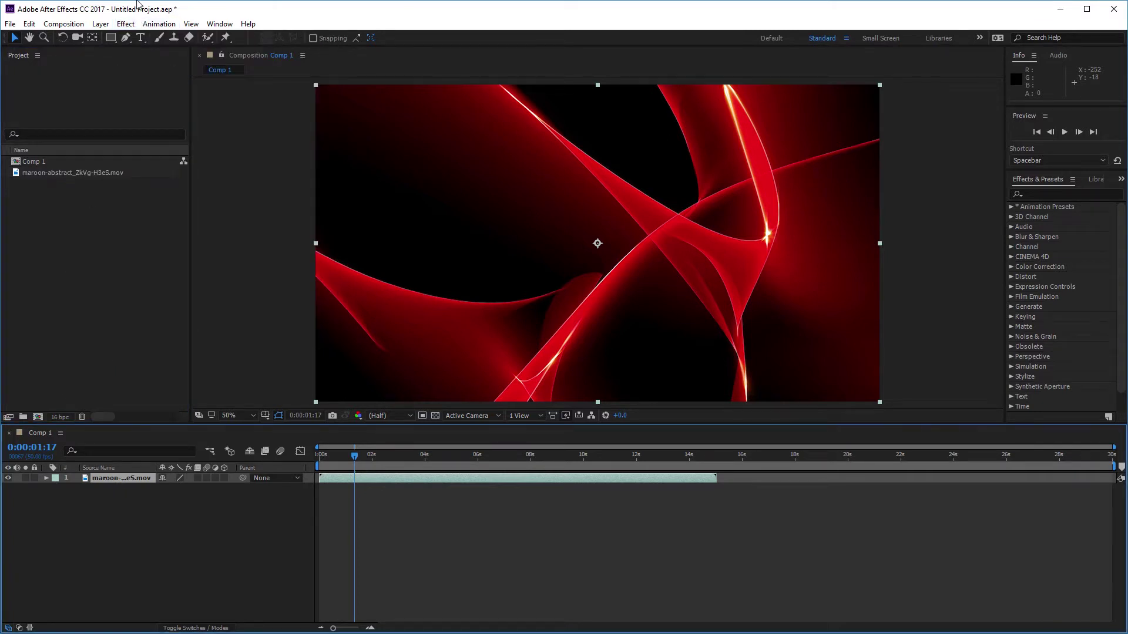
left_click(126, 24)
mouse_move(209, 107)
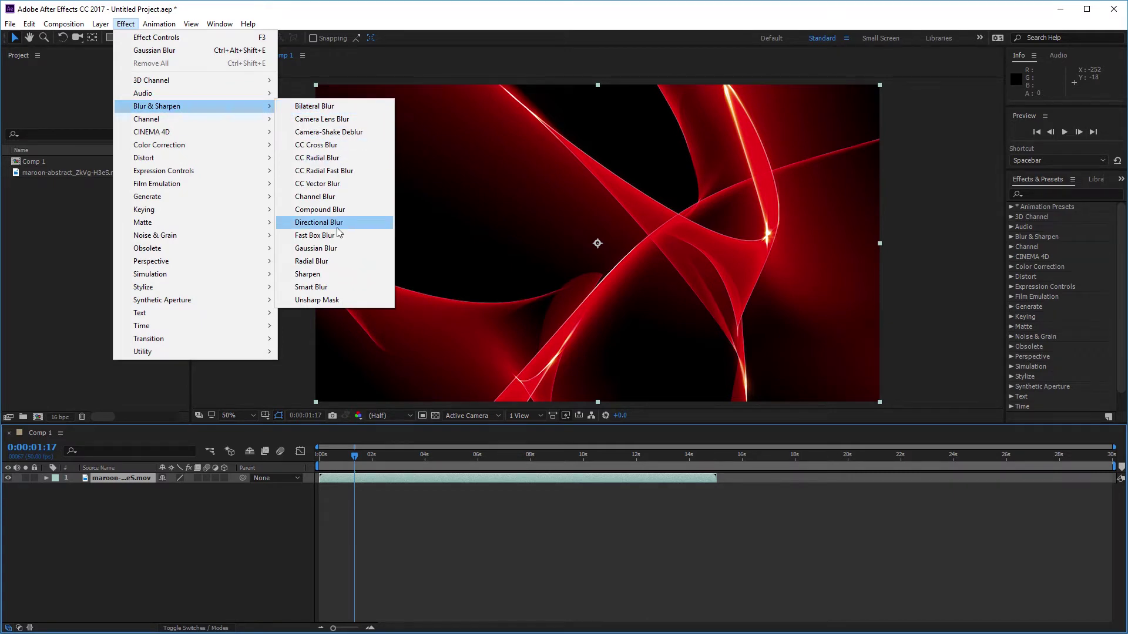
left_click(335, 248)
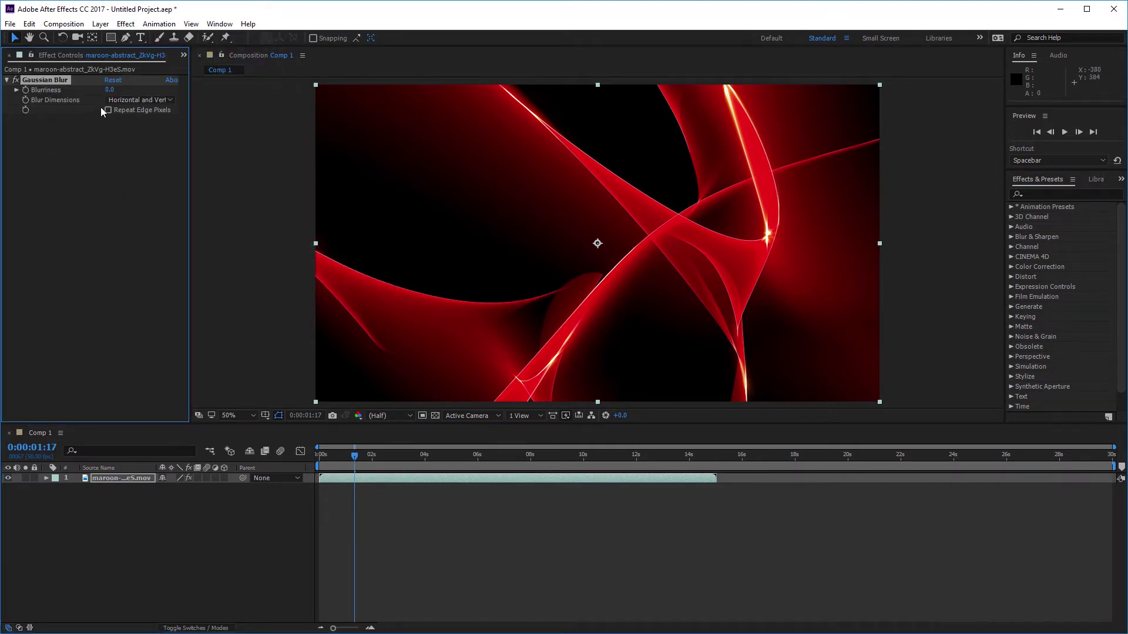
Set Blurriness to 130.1 with Repeat Edge Pixels enabled, then preview a later frame
left_click_drag(109, 90, 735, 89)
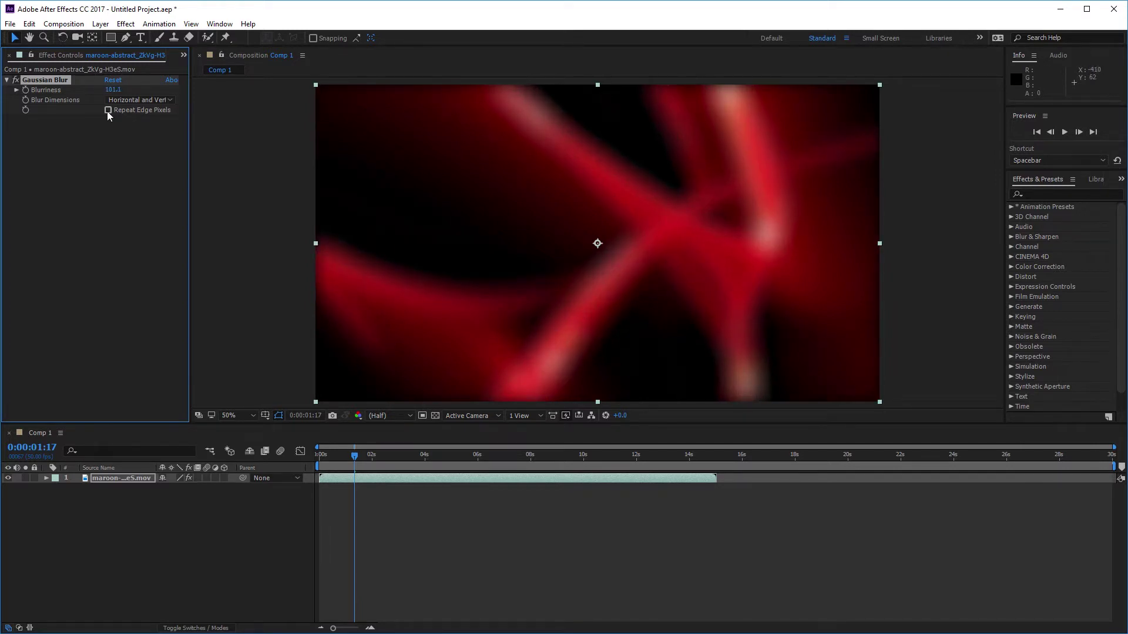
left_click(109, 111)
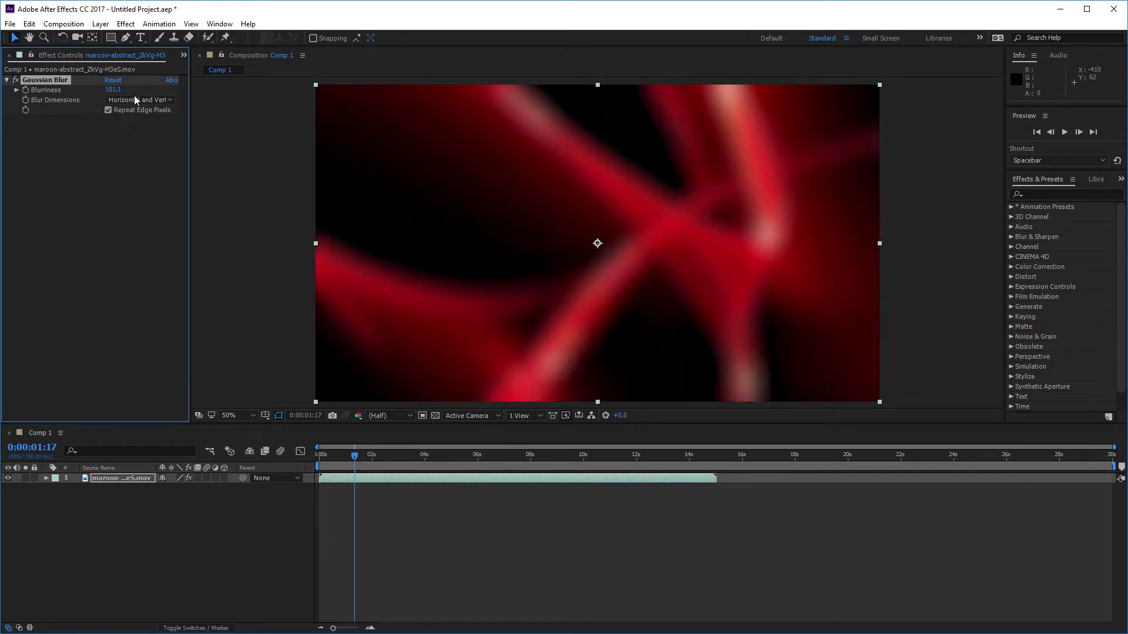
left_click_drag(117, 93, 164, 87)
mouse_move(273, 85)
left_mouse_down()
mouse_move(296, 86)
mouse_move(286, 87)
left_mouse_up()
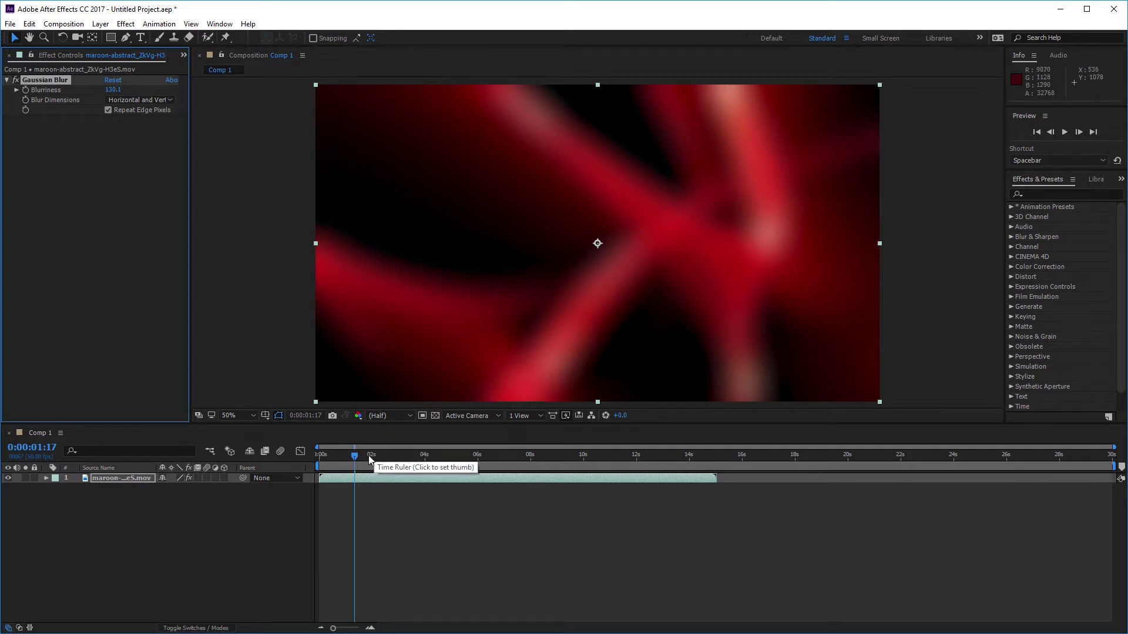
left_click_drag(369, 460, 561, 430)
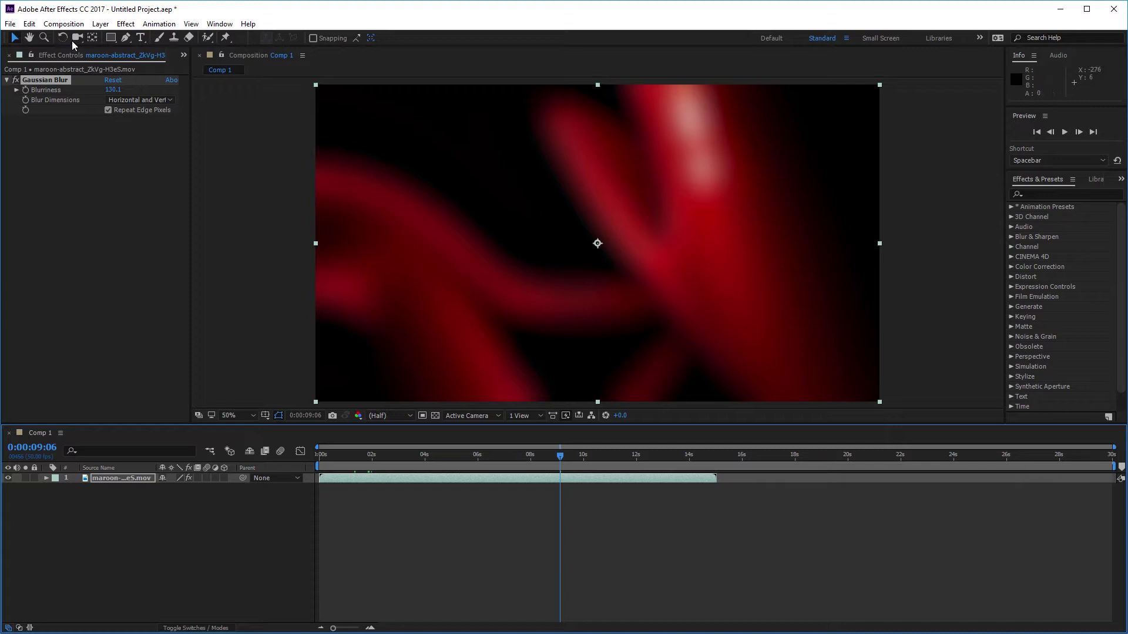
Save the project to the Desktop under the name ProresTest, then scrub to the clip's end
left_click(16, 28)
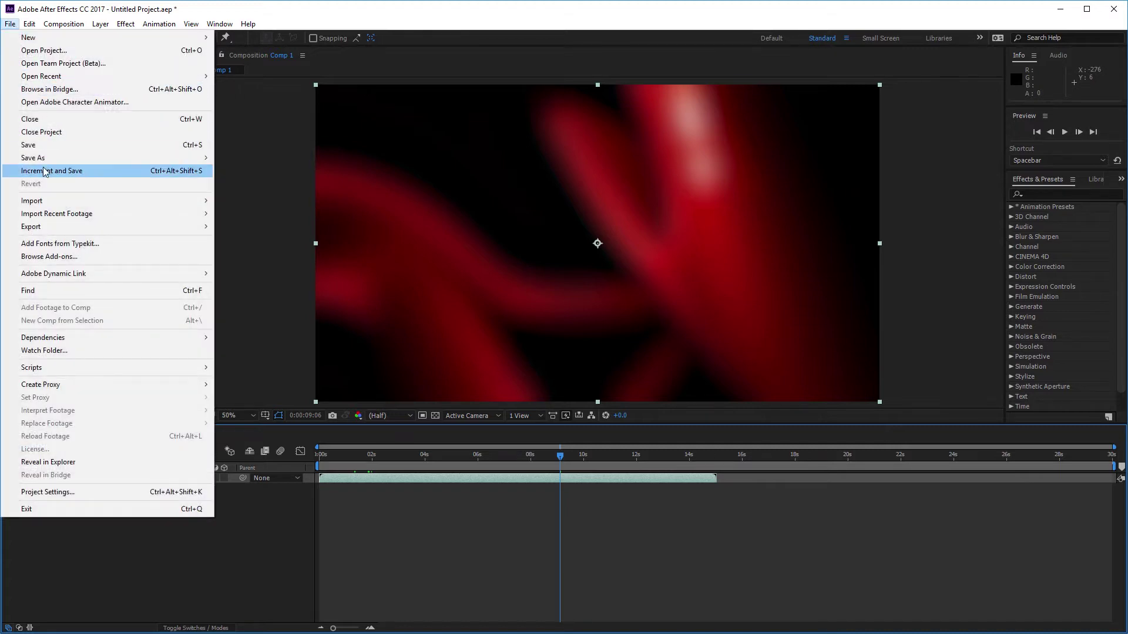
mouse_move(188, 160)
left_click(277, 156)
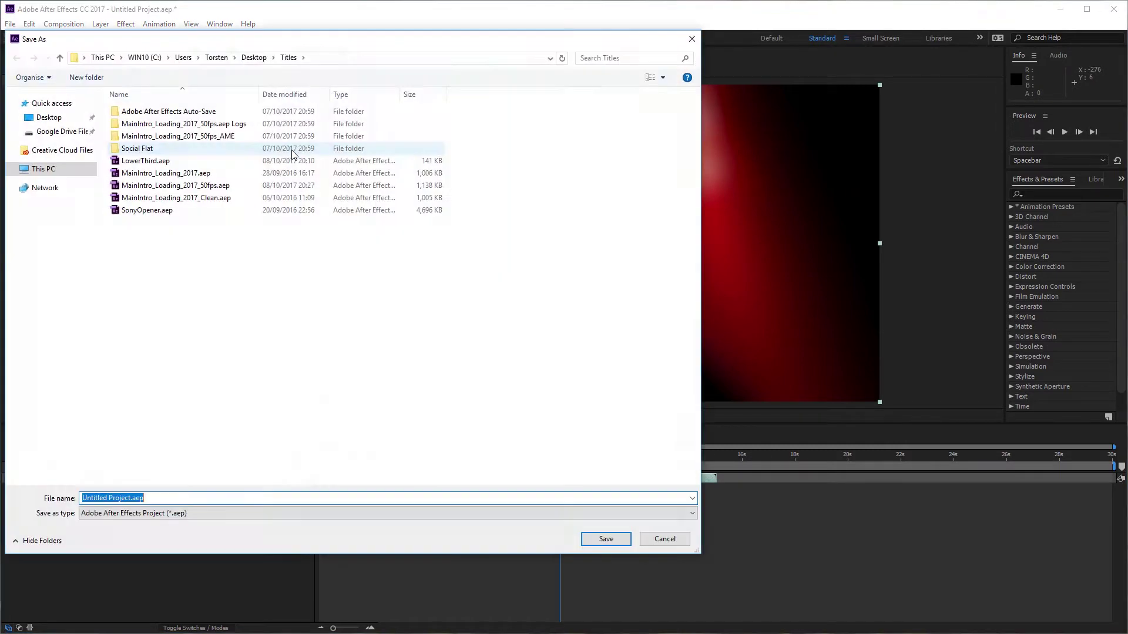
left_click_drag(78, 40, 224, 74)
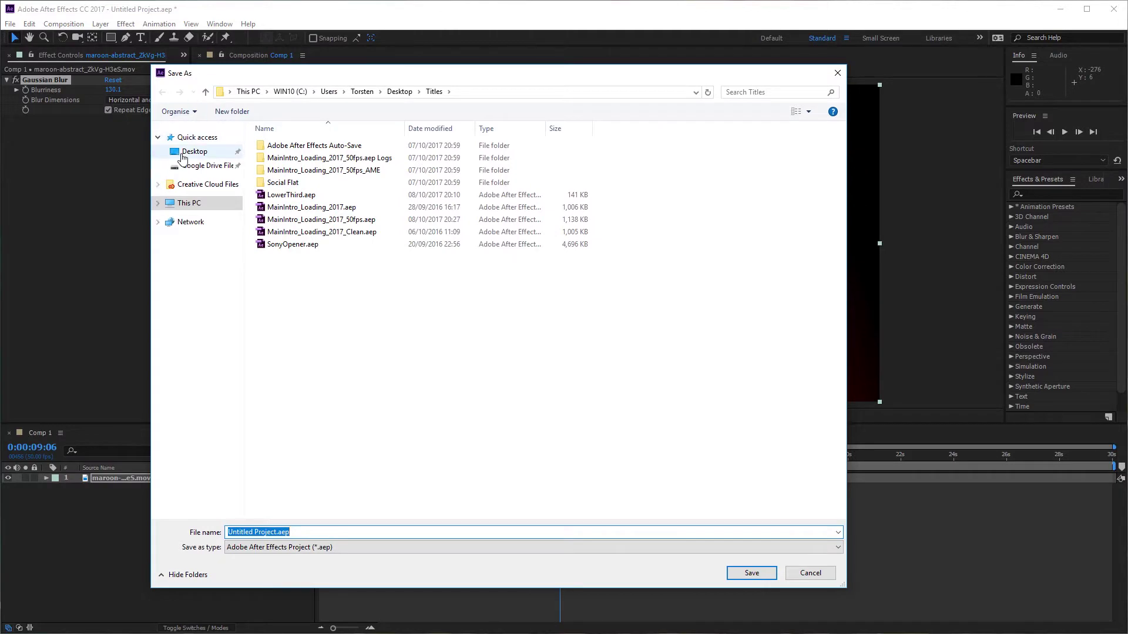
left_click(195, 151)
left_click(296, 531)
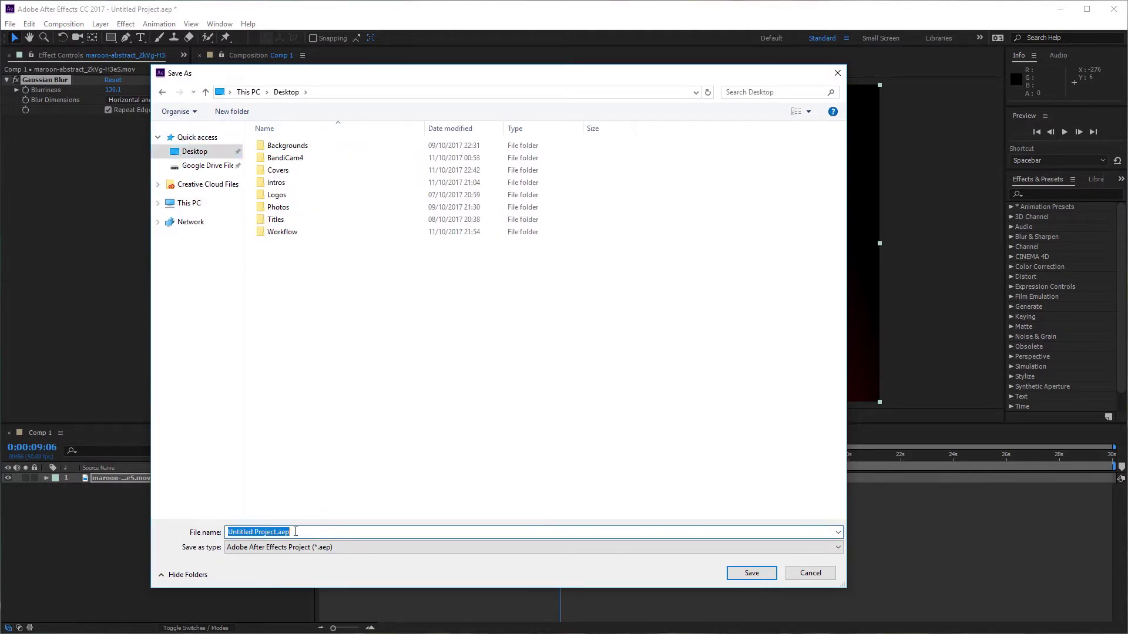
type("ProresTest")
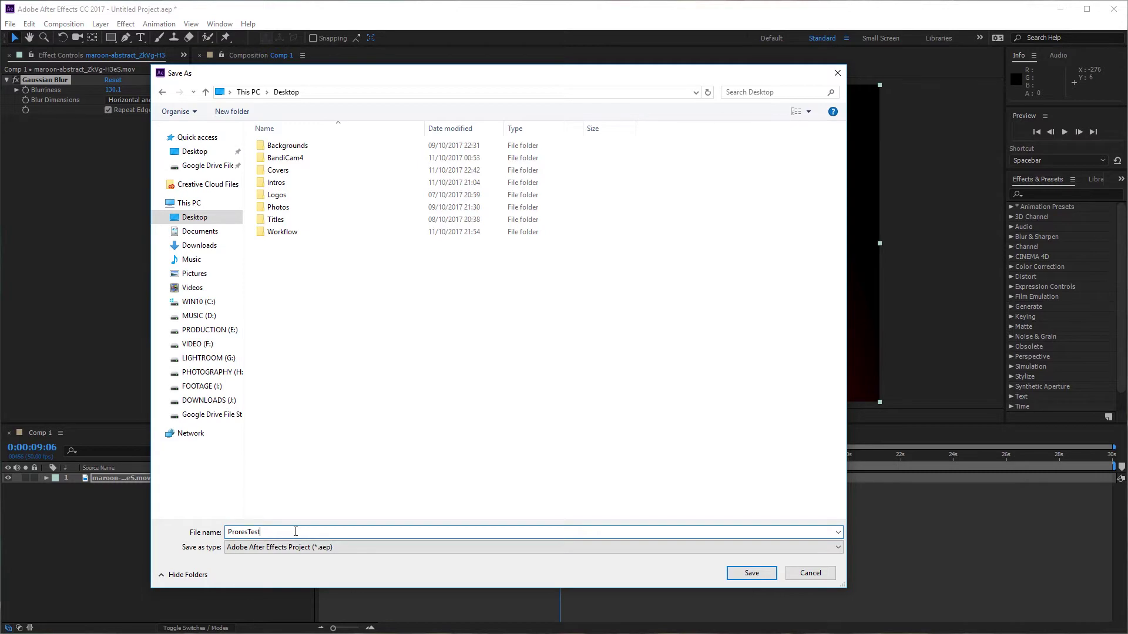
key("Return")
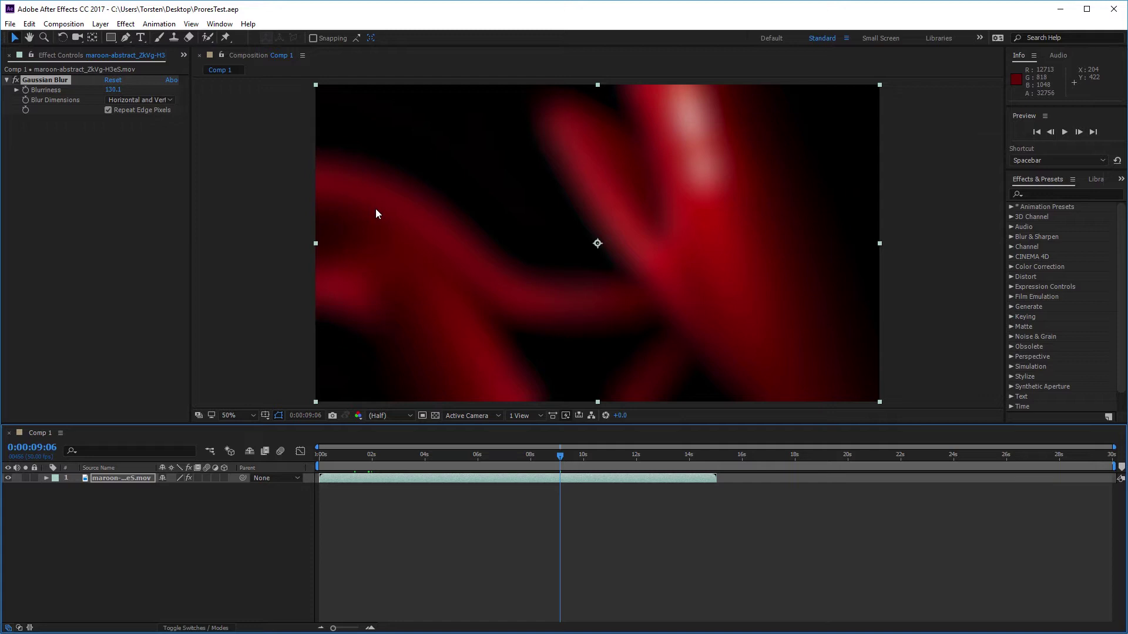
left_click(11, 24)
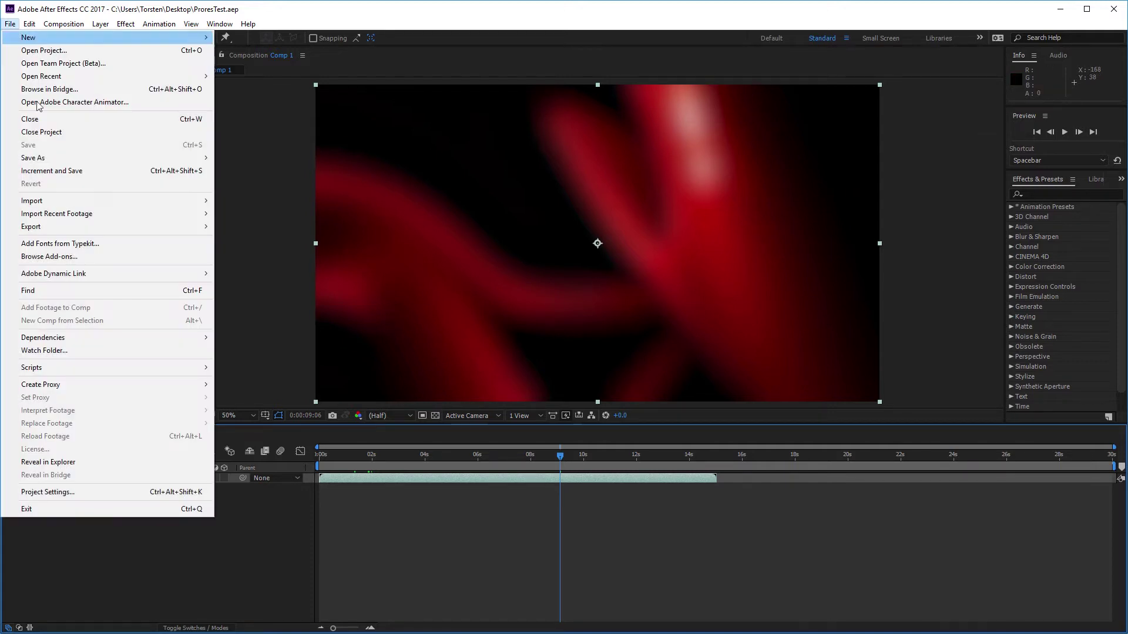
mouse_move(531, 460)
left_mouse_down()
mouse_move(729, 460)
mouse_move(548, 469)
left_mouse_up()
Change Comp 1's duration to 0:00:15:00 and resave ProresTest.aep
left_click(64, 24)
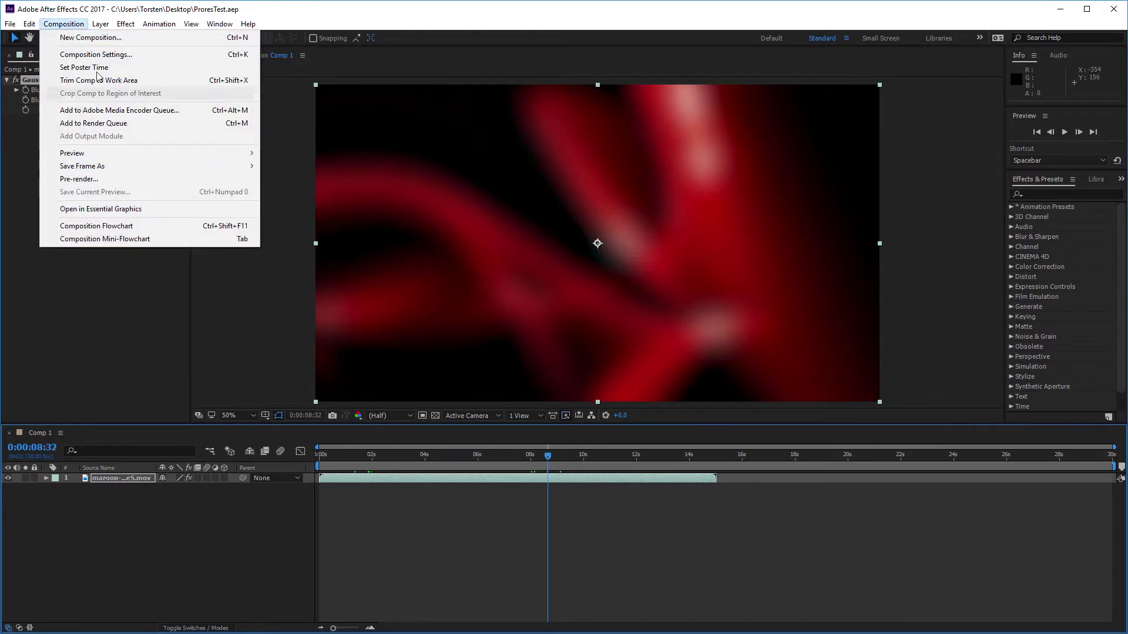
left_click(88, 54)
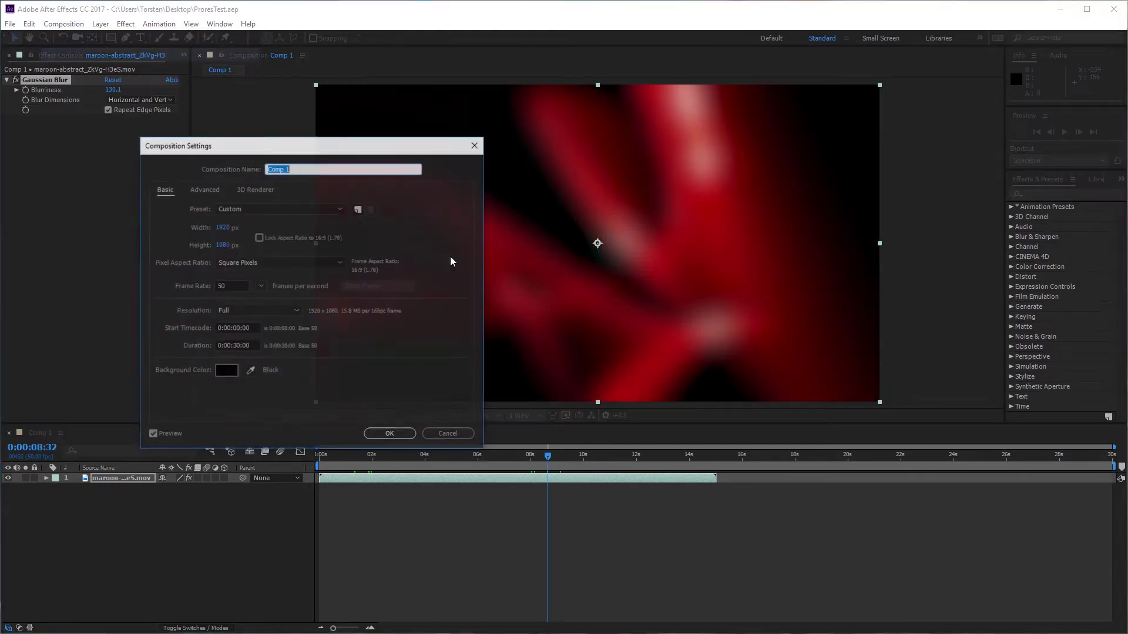
left_click(235, 345)
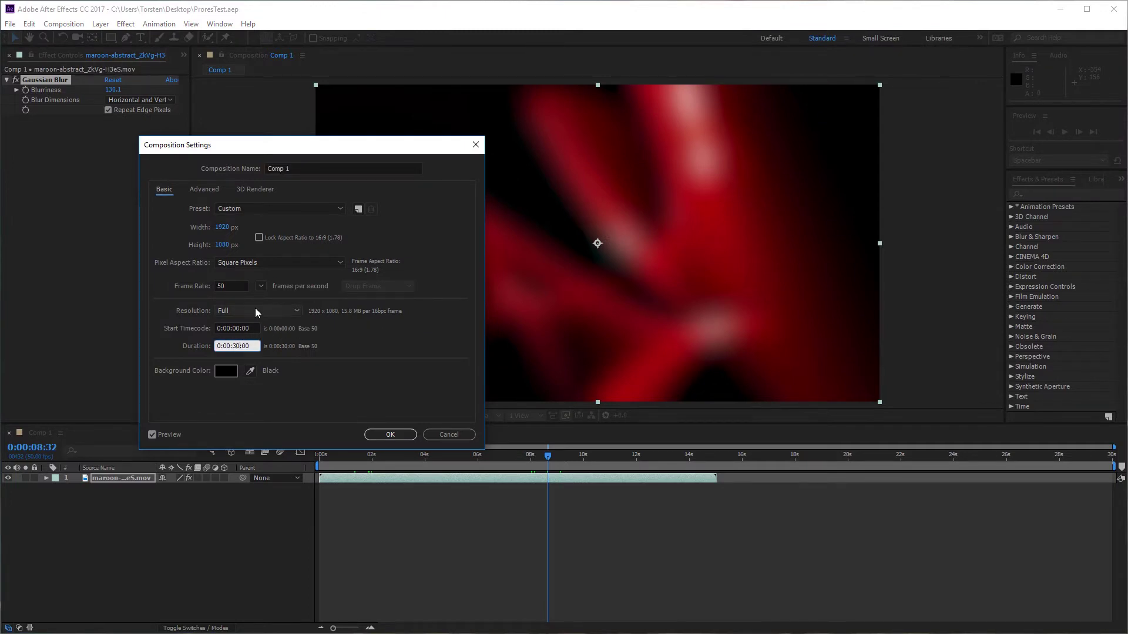
left_click(379, 435)
left_click_drag(777, 464, 918, 468)
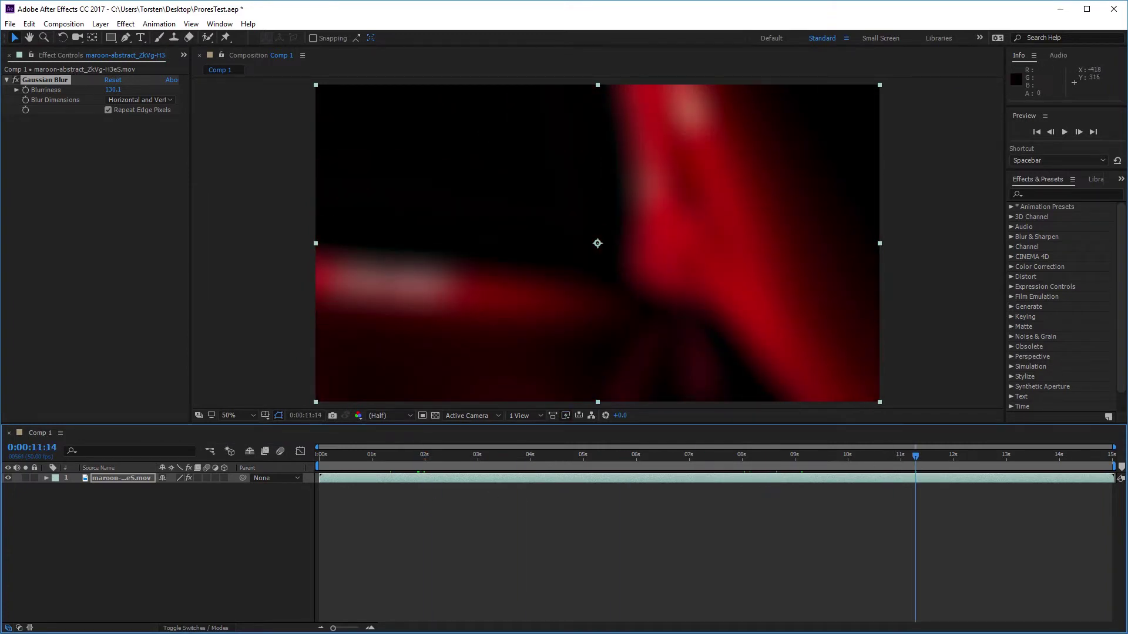
left_click(9, 25)
left_click(59, 143)
Add Comp 1 to the render queue with QuickTime as the output format
left_click(11, 24)
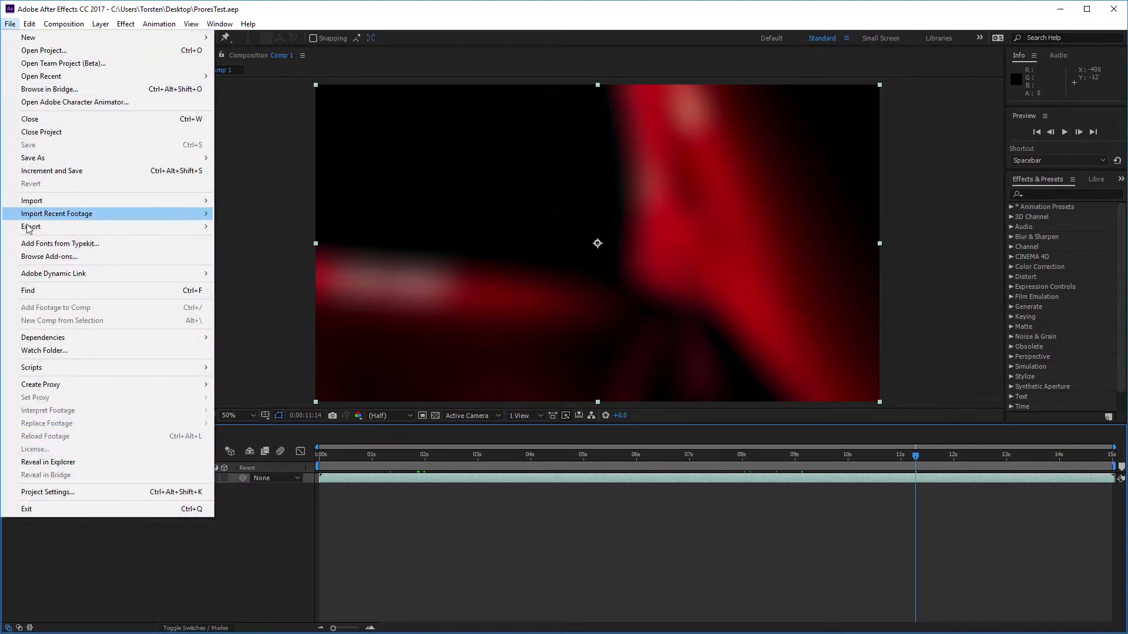
mouse_move(55, 368)
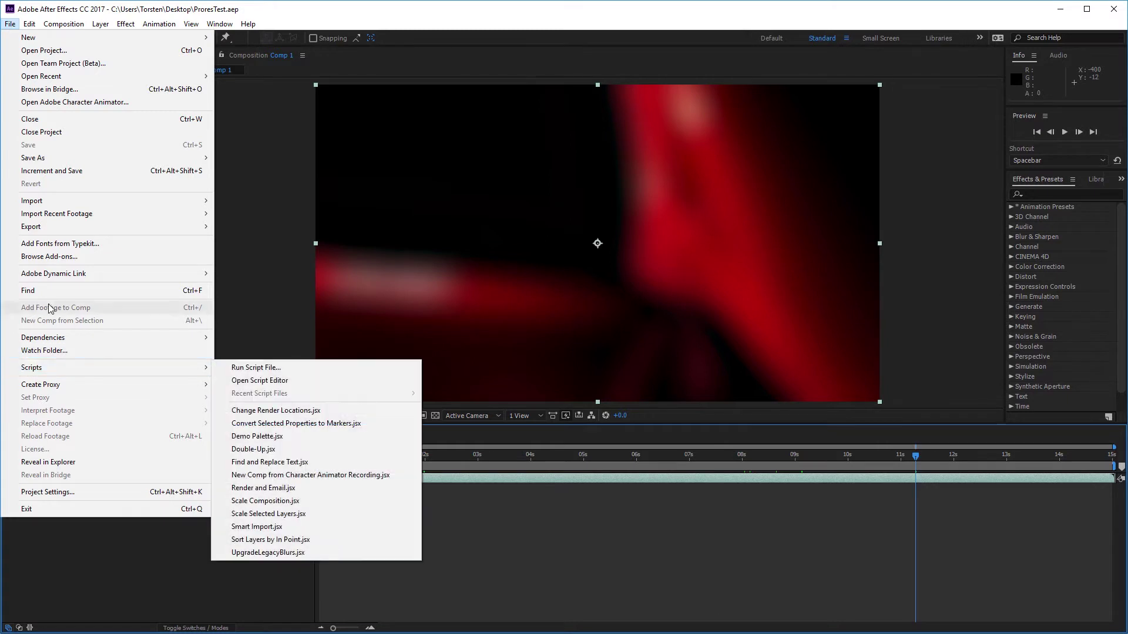
mouse_move(85, 228)
left_click(258, 239)
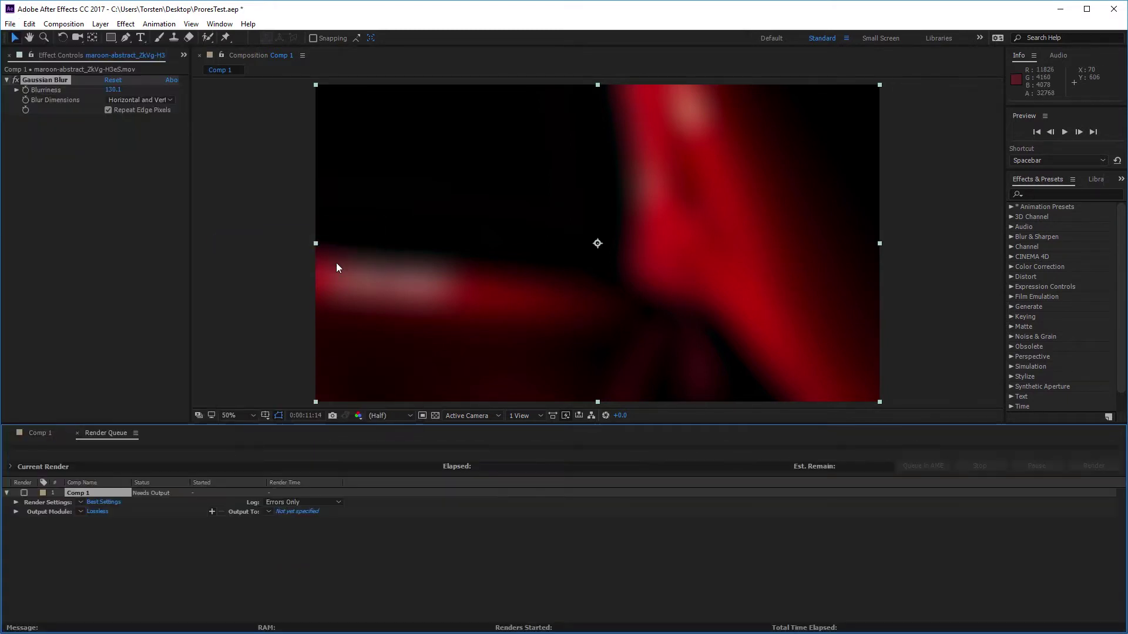
left_click(100, 512)
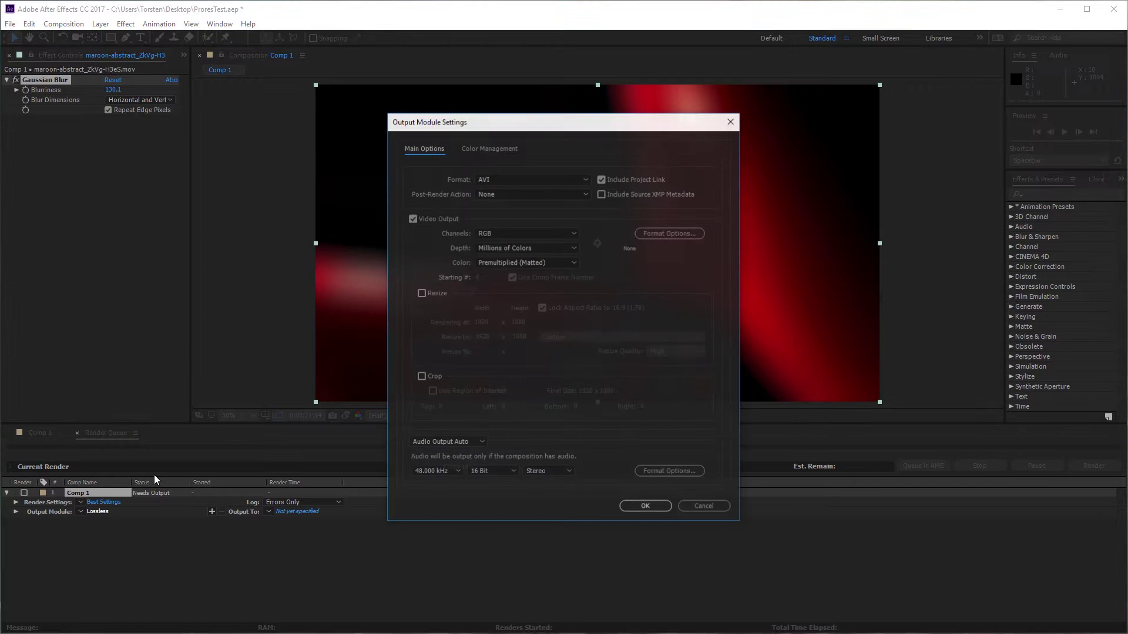
left_click(516, 184)
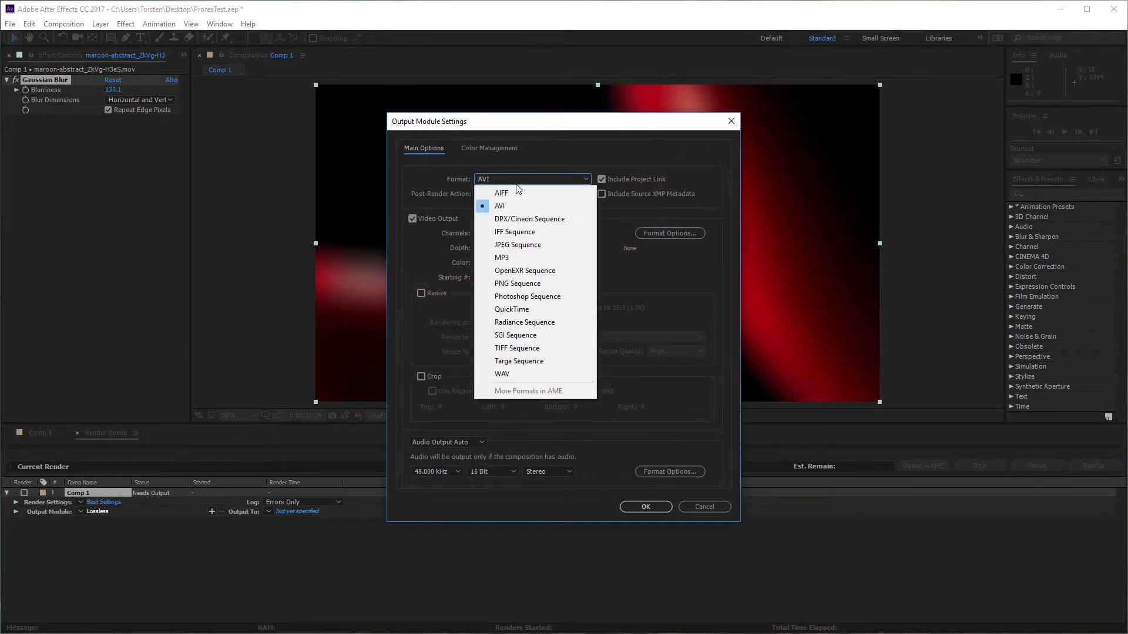
left_click(503, 309)
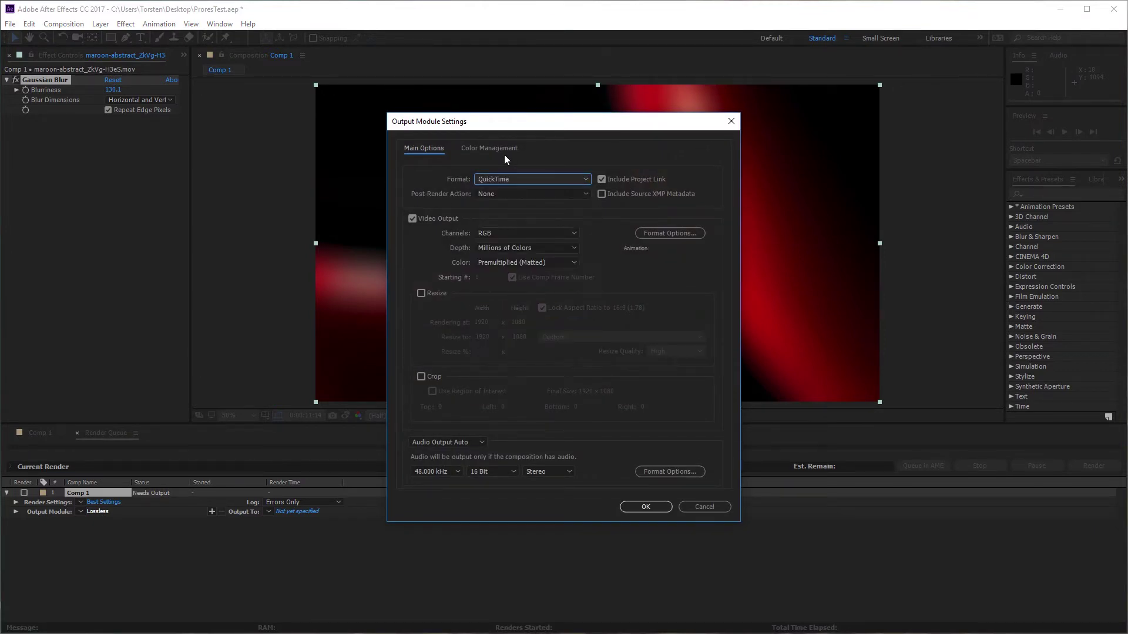
Choose the Miraizon ProRes 422 (HQ) codec and Trillions of Colors depth for the output
left_click(650, 231)
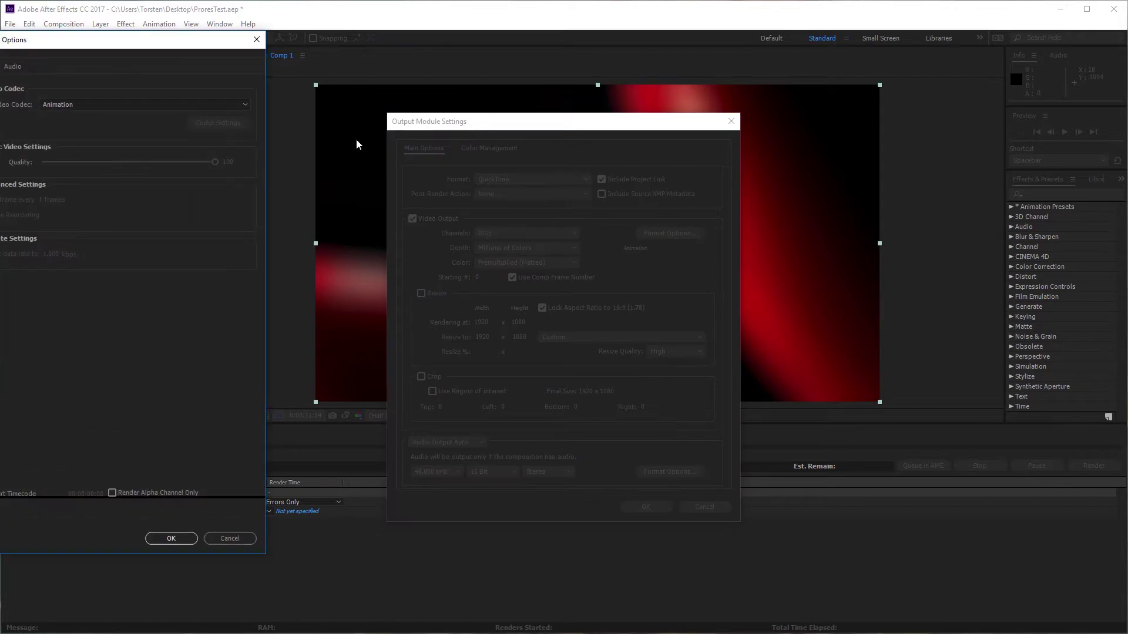
left_click_drag(163, 47, 574, 88)
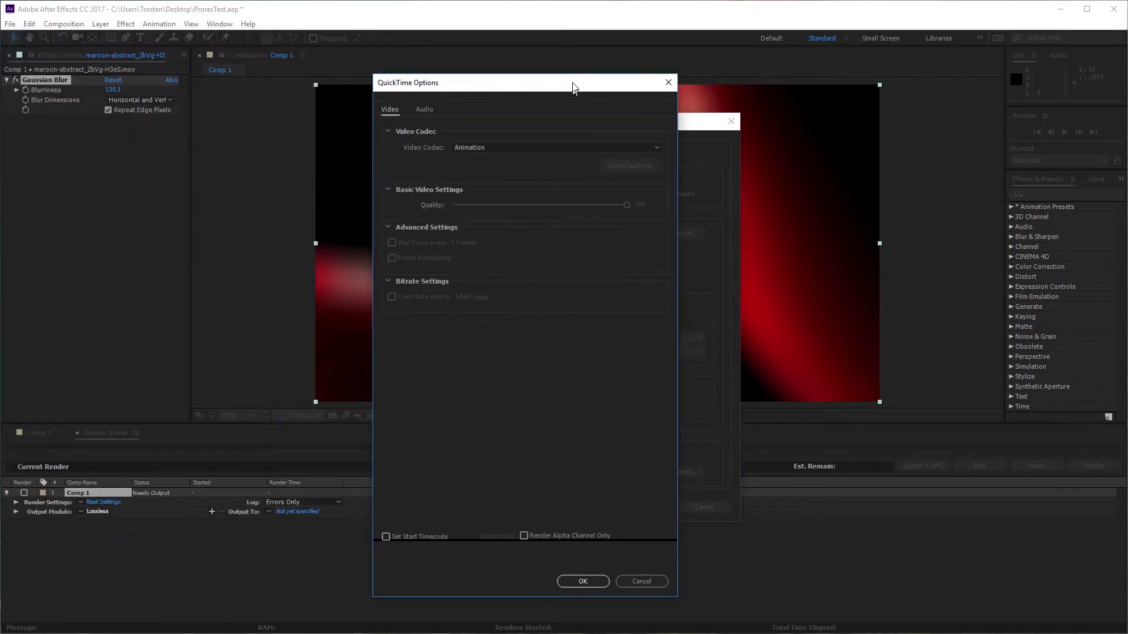
left_click(512, 147)
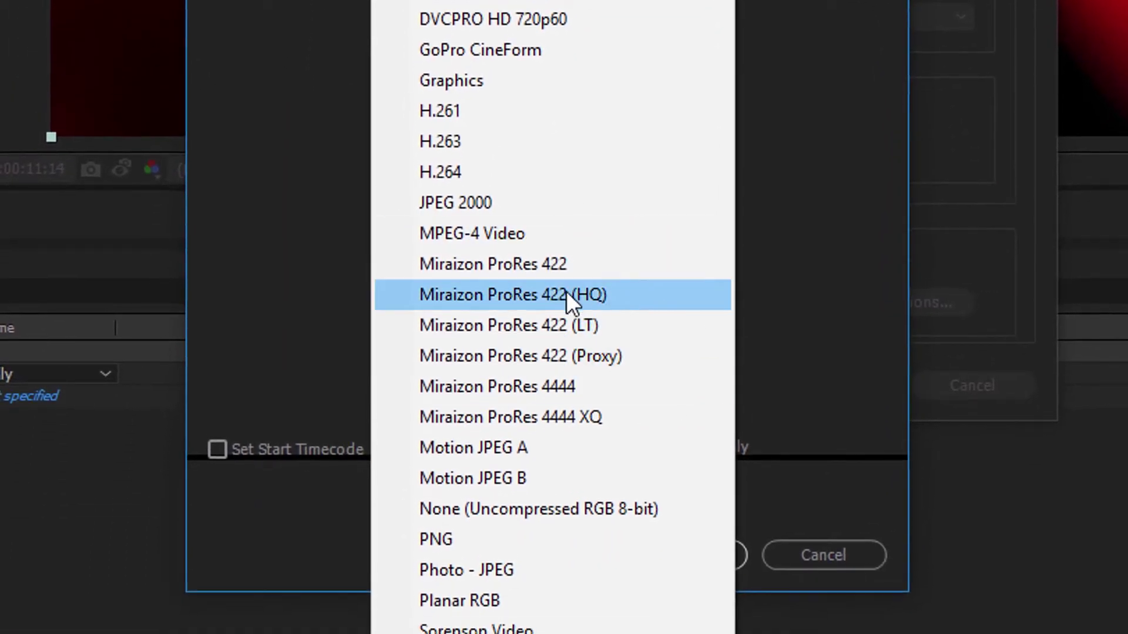
left_click(567, 293)
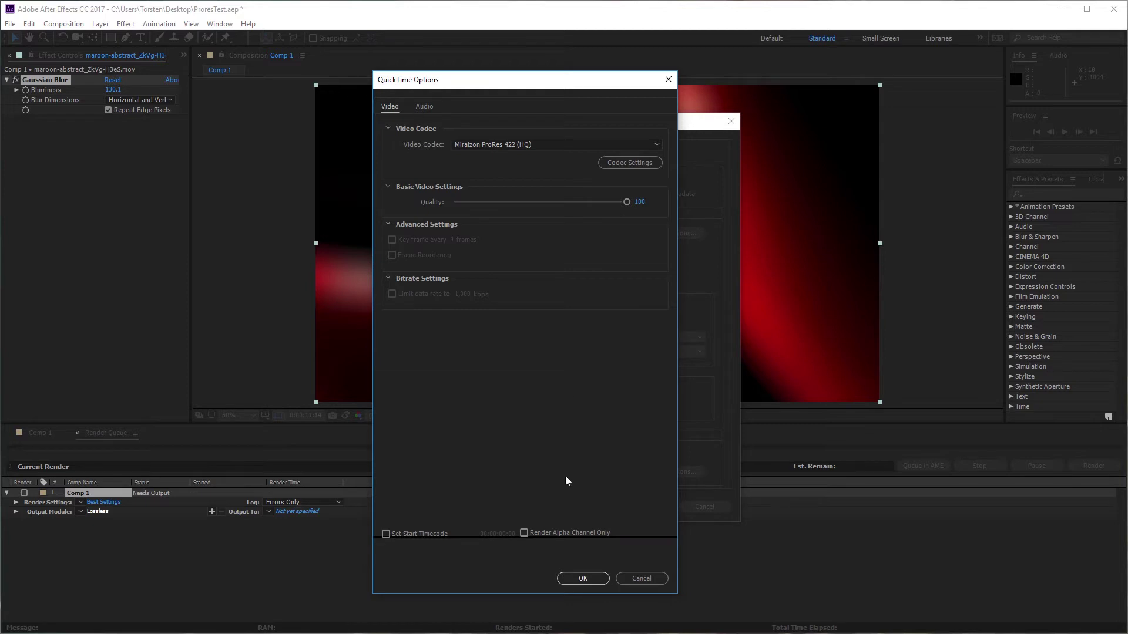
left_click(598, 580)
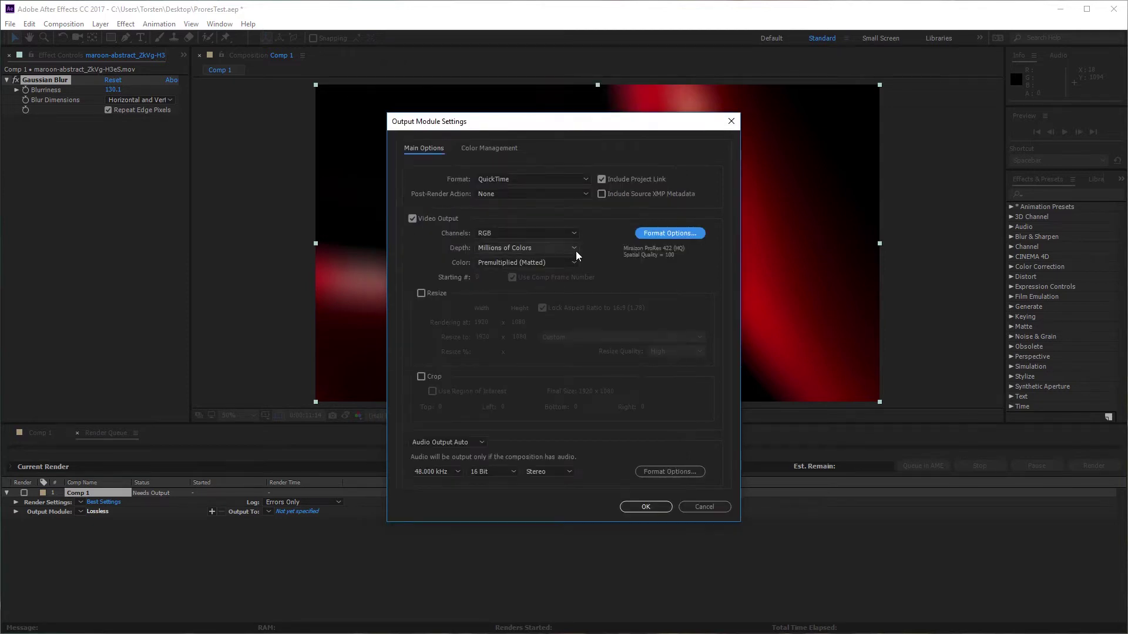
left_click(576, 248)
left_click(523, 300)
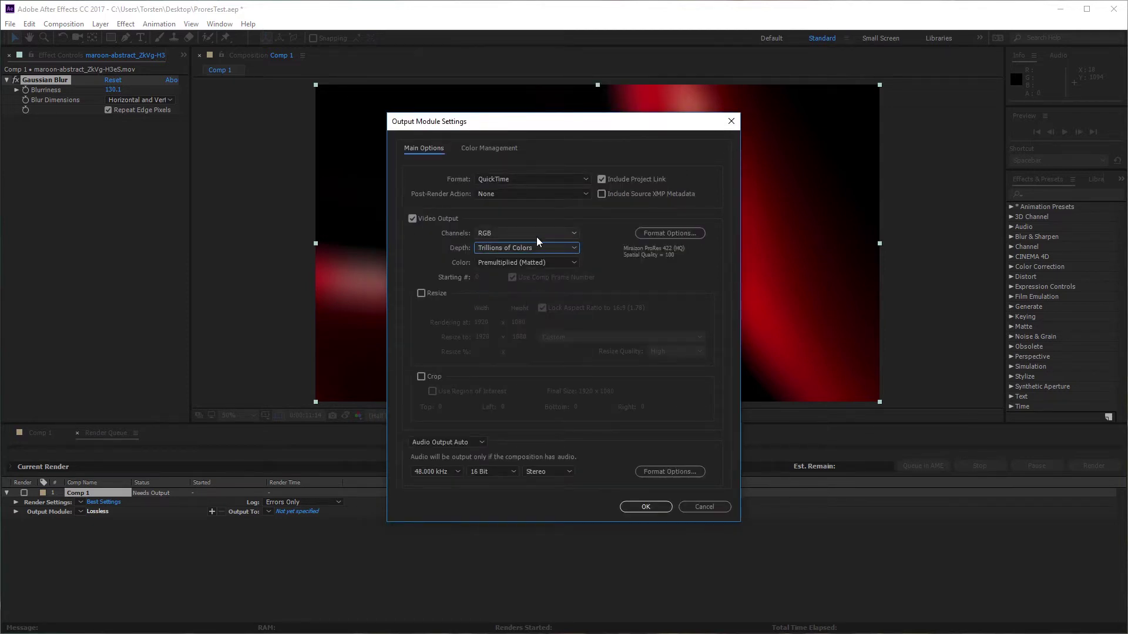
left_click(646, 507)
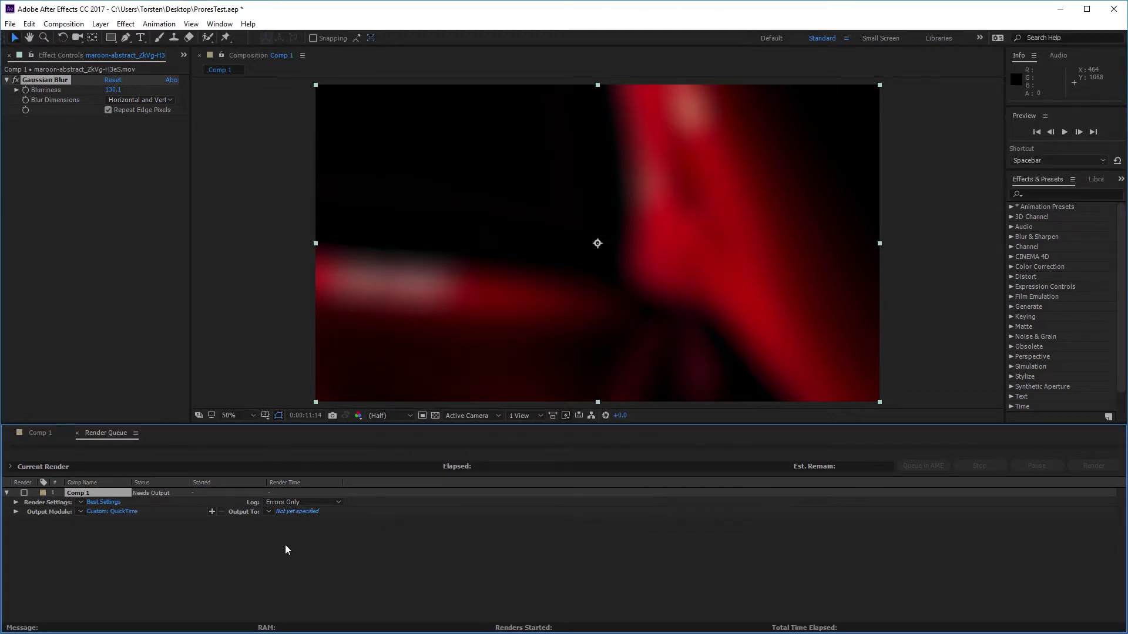
Set the render output file to WINDOWSPRORES.mov on the Desktop
left_click(303, 515)
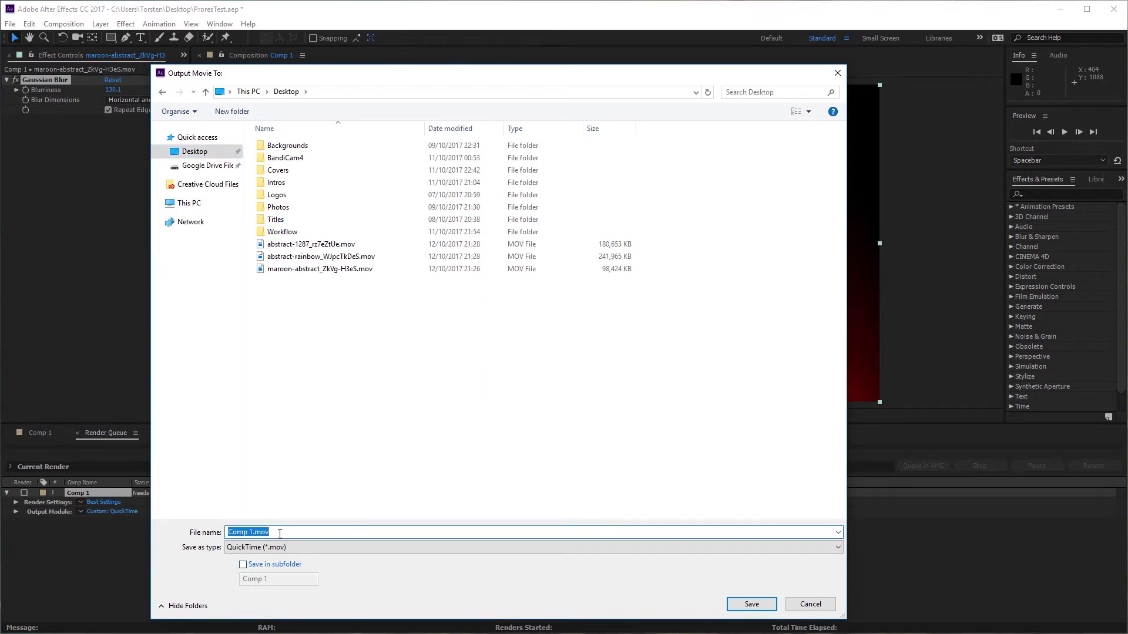
type("Wi")
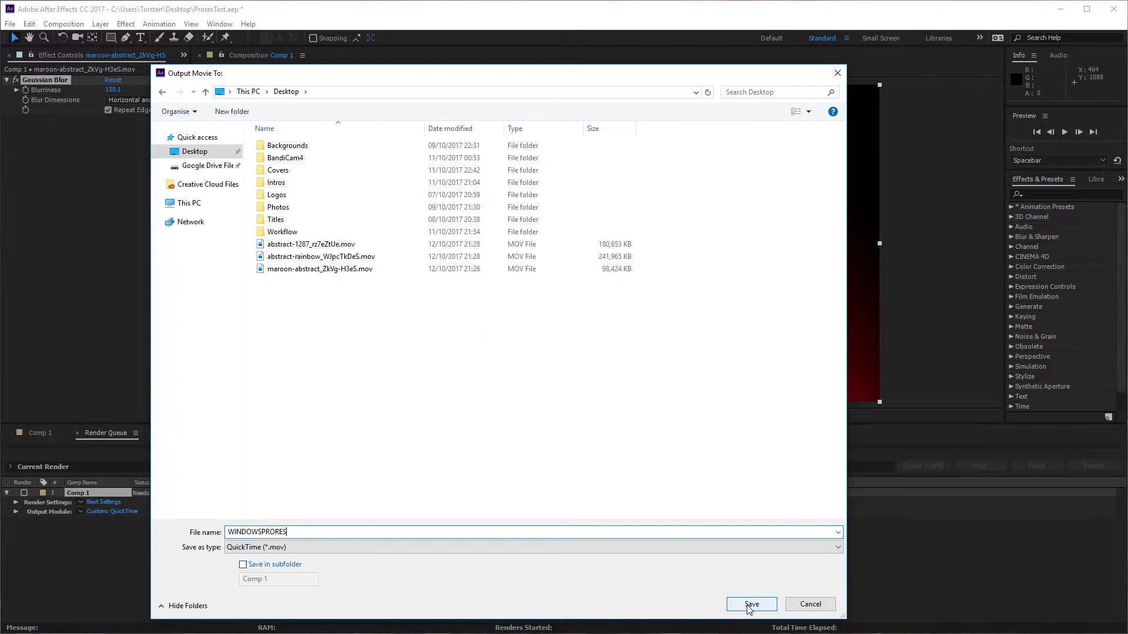
left_click(748, 608)
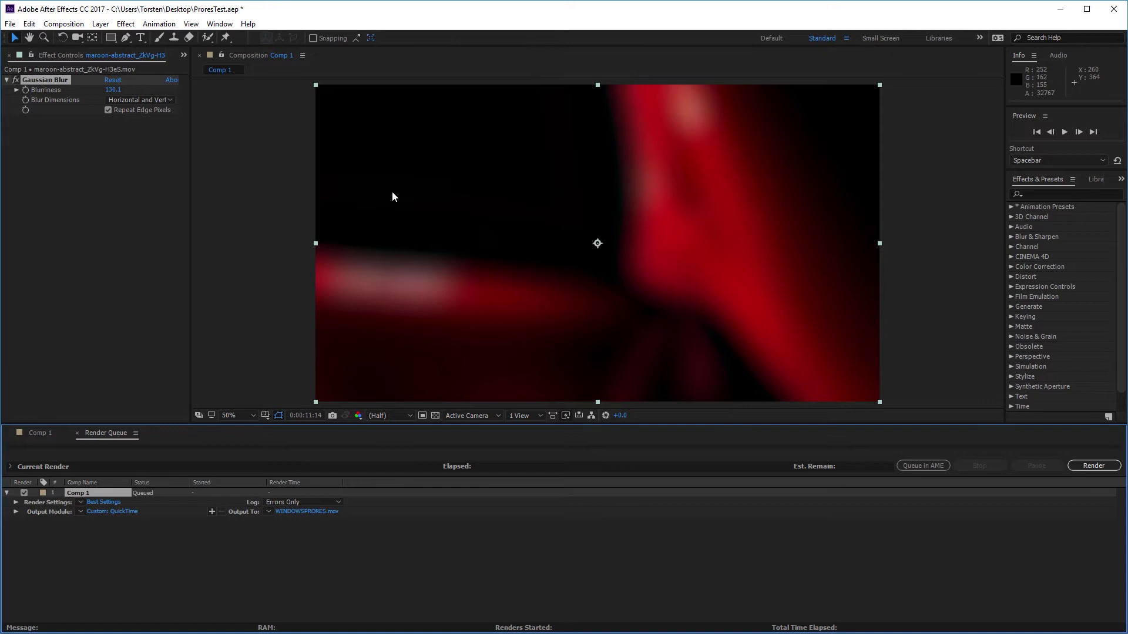
Render the queued Comp 1 to WINDOWSPRORES.mov and wait for the 47-second render to finish
left_click(1087, 466)
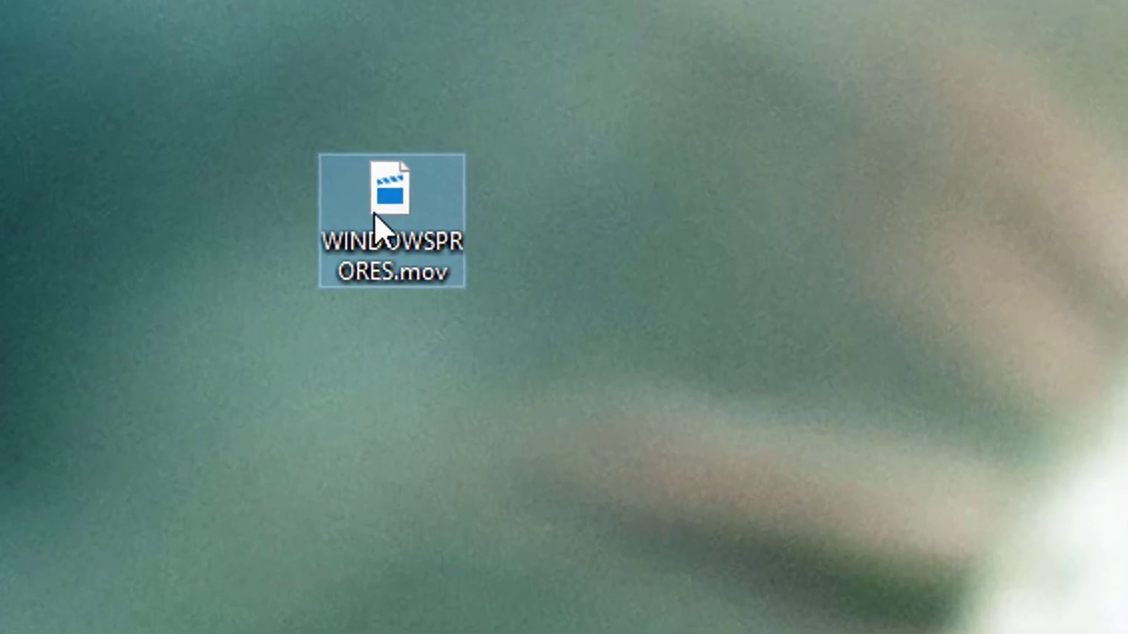
Inspect WINDOWSPRORES.mov in MediaInfo, which reports ProRes 422 HQ at 1920×1080, 50 fps
mouse_move(418, 187)
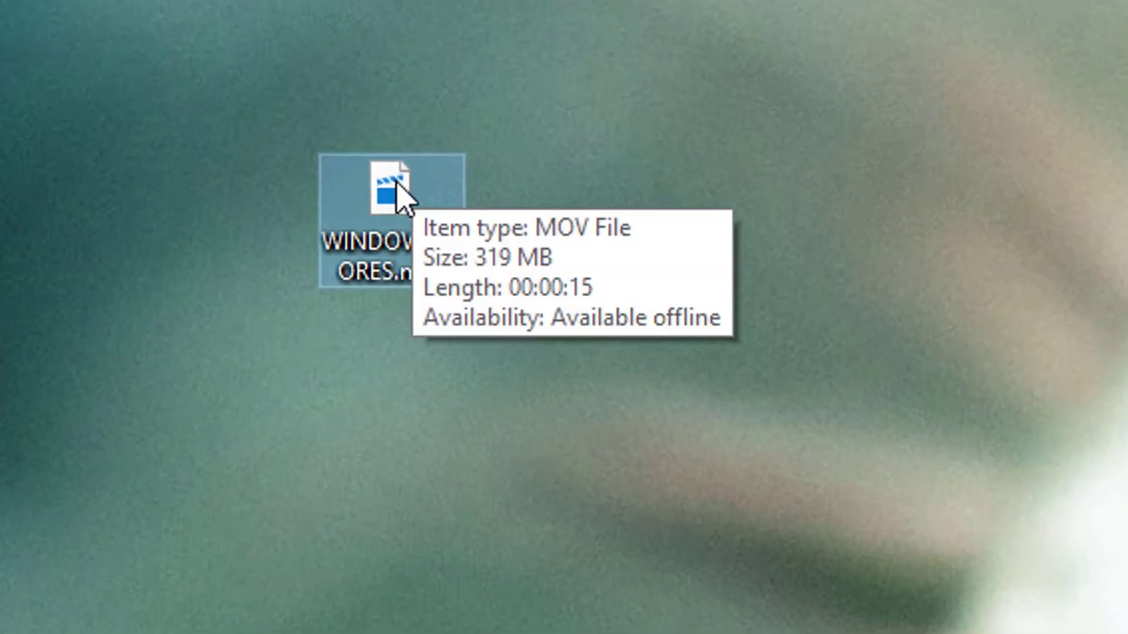
right_click(397, 183)
left_click(538, 252)
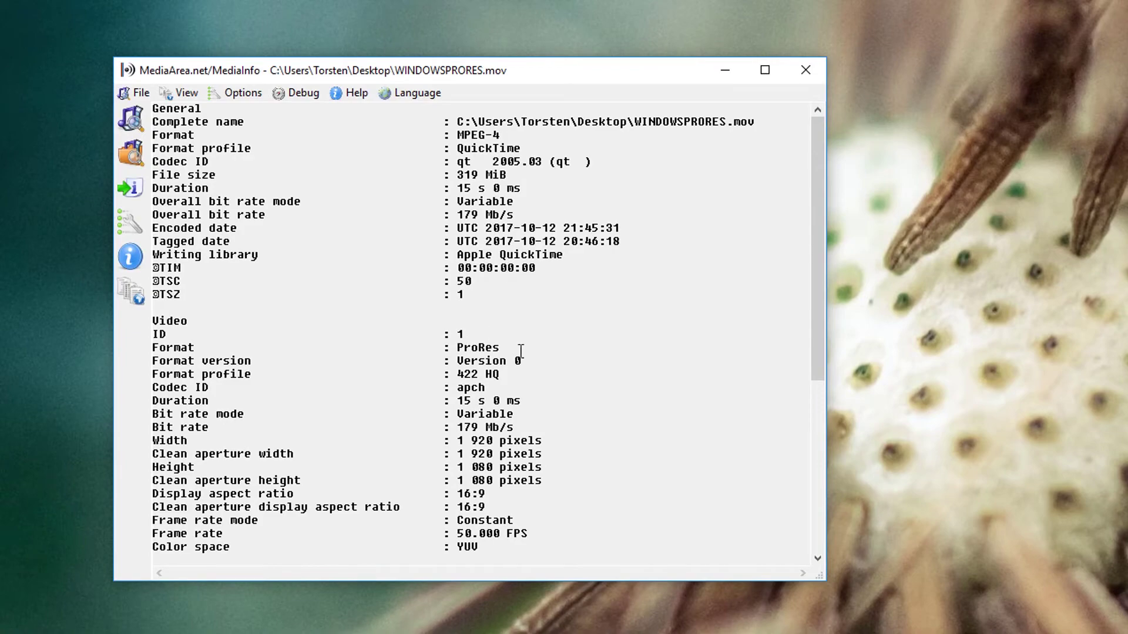
Scroll WINDOWSPRORES.mov's report (ProRes 422 HQ, 179 Mb/s, 319 MiB) and move its window down-left
scroll(529, 350, "down", 2)
scroll(530, 351, "down", 2)
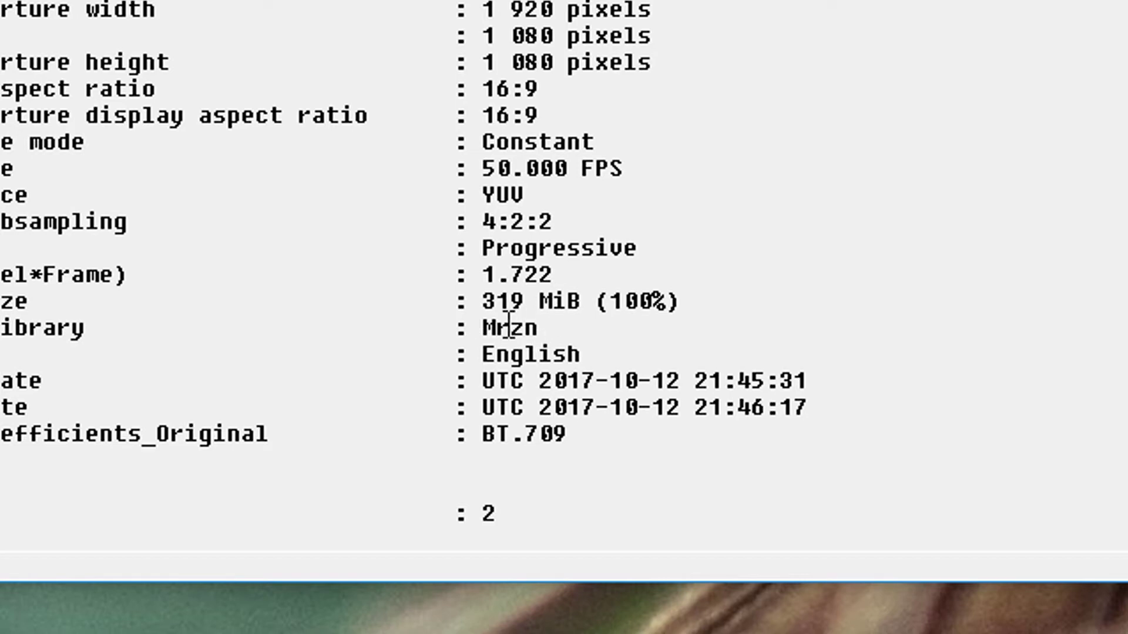
scroll(521, 332, "down", 3)
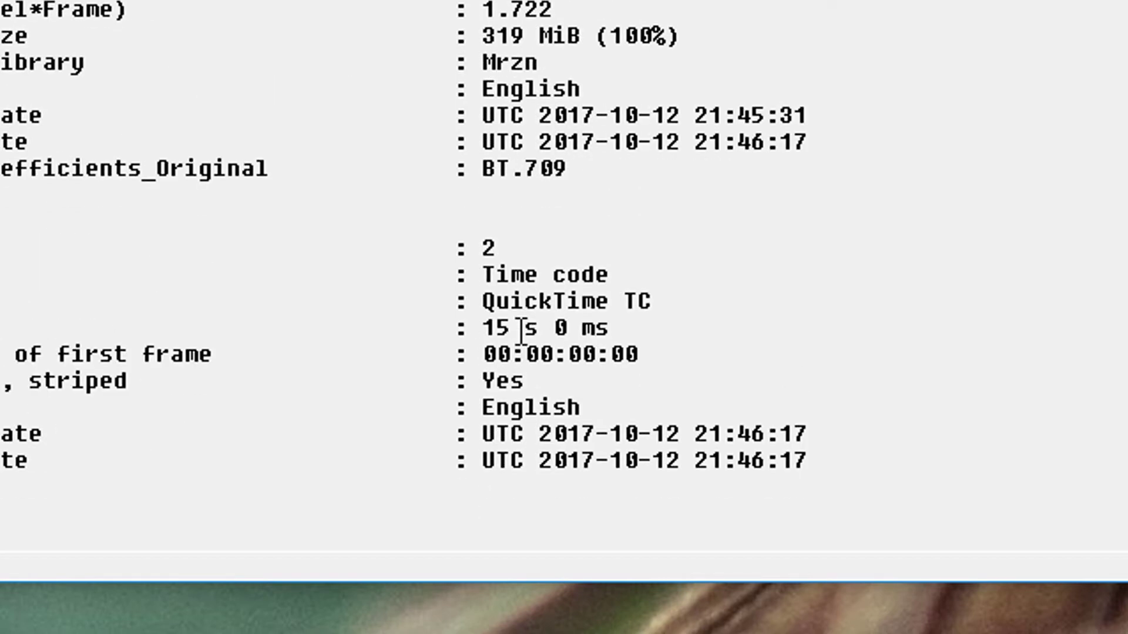
scroll(521, 332, "up", 2)
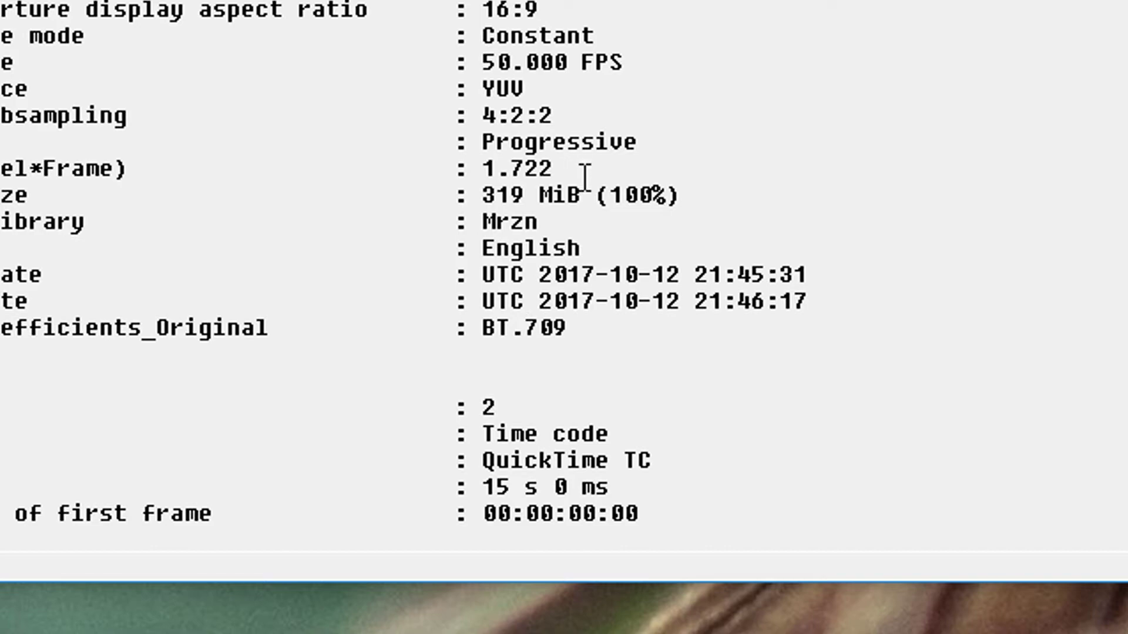
scroll(584, 176, "up", 2)
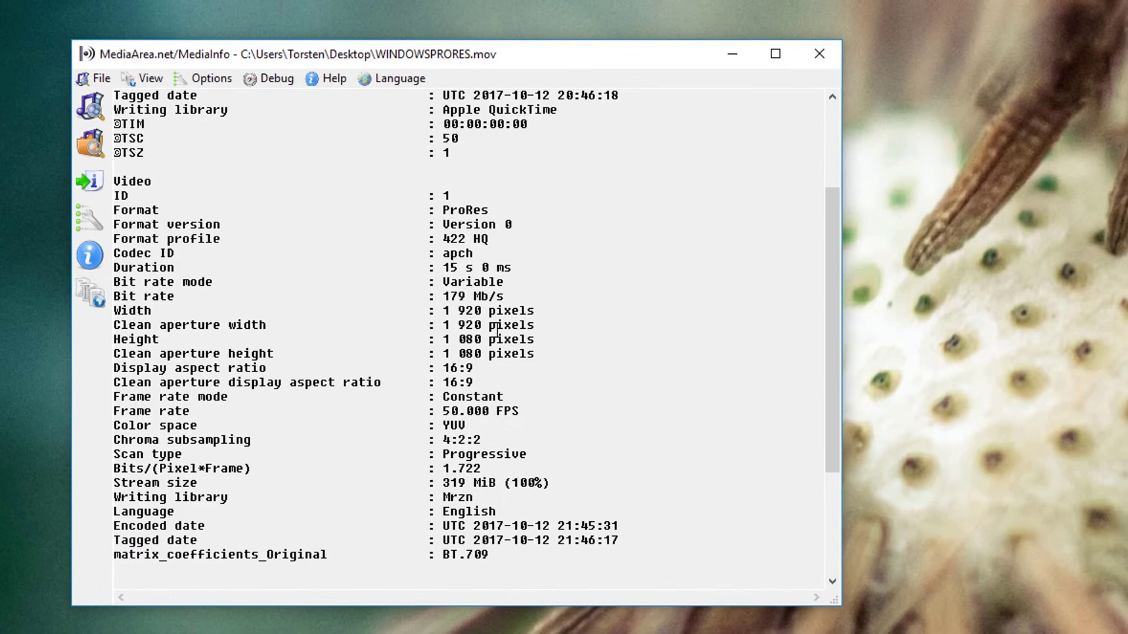
scroll(497, 329, "up", 4)
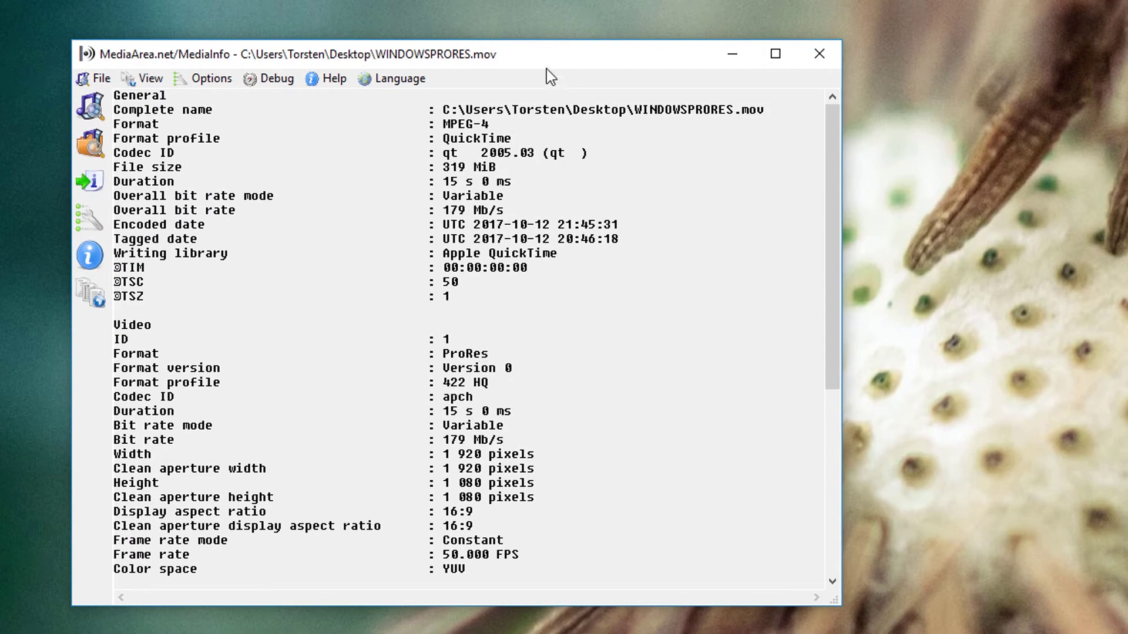
left_click_drag(548, 62, 518, 185)
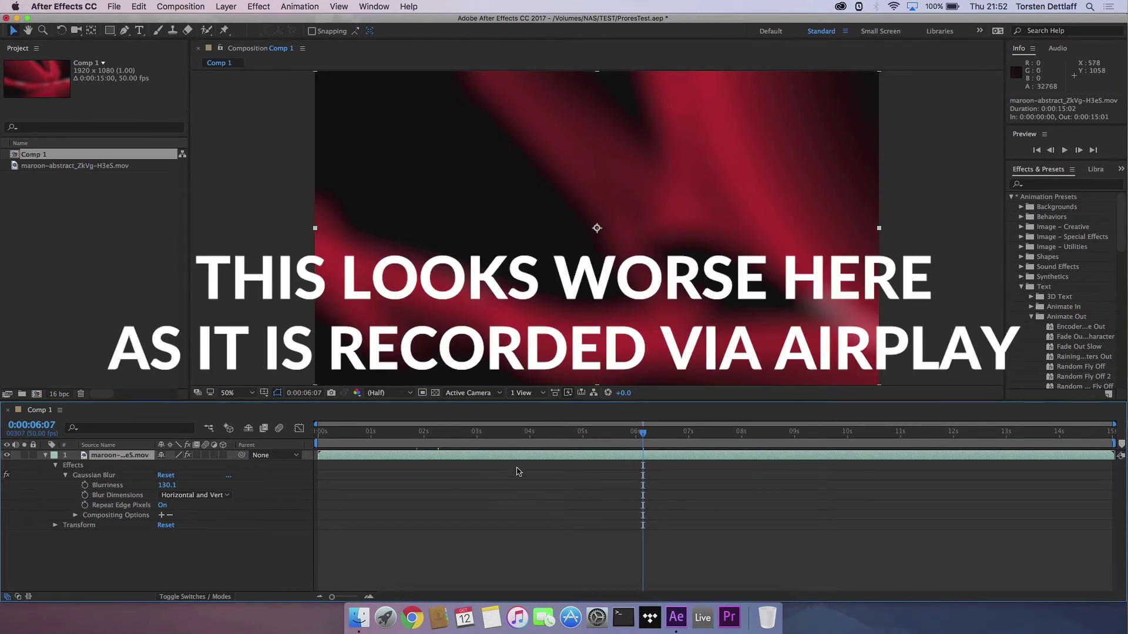
Scrub Comp 1's playhead forward through the blurred red footage to about 0:00:07:49
left_click_drag(519, 434, 740, 448)
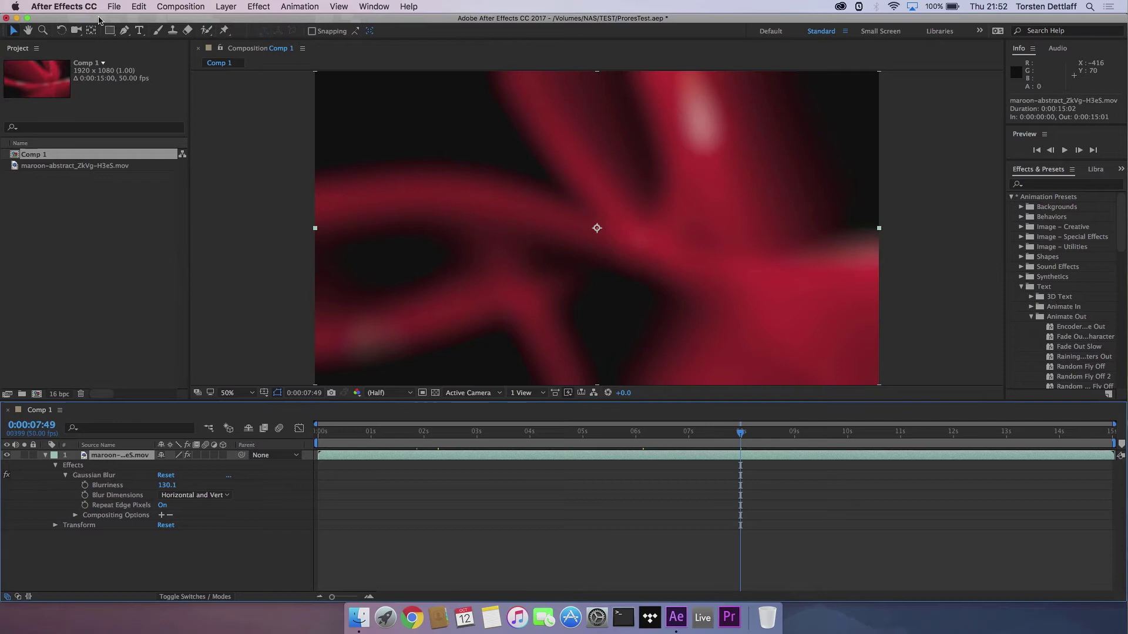
Add Comp 1 to the Render Queue from File > Export
left_click(114, 9)
mouse_move(143, 192)
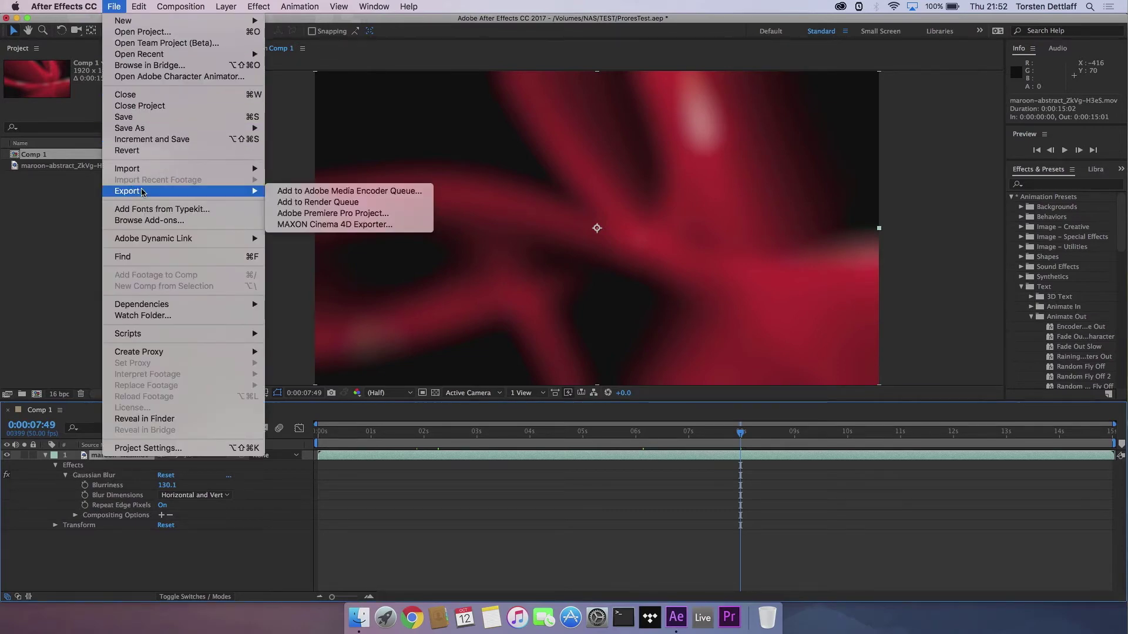
left_click(295, 203)
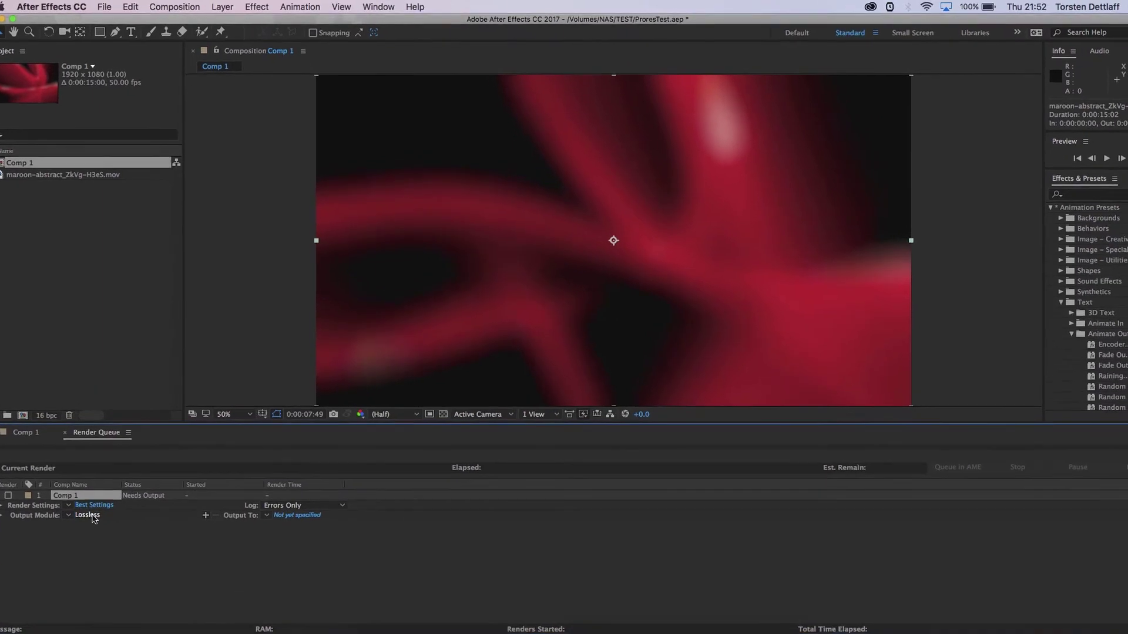
Set the output module to QuickTime Apple ProRes 422 (HQ) at Trillions of Colors depth
left_click(96, 488)
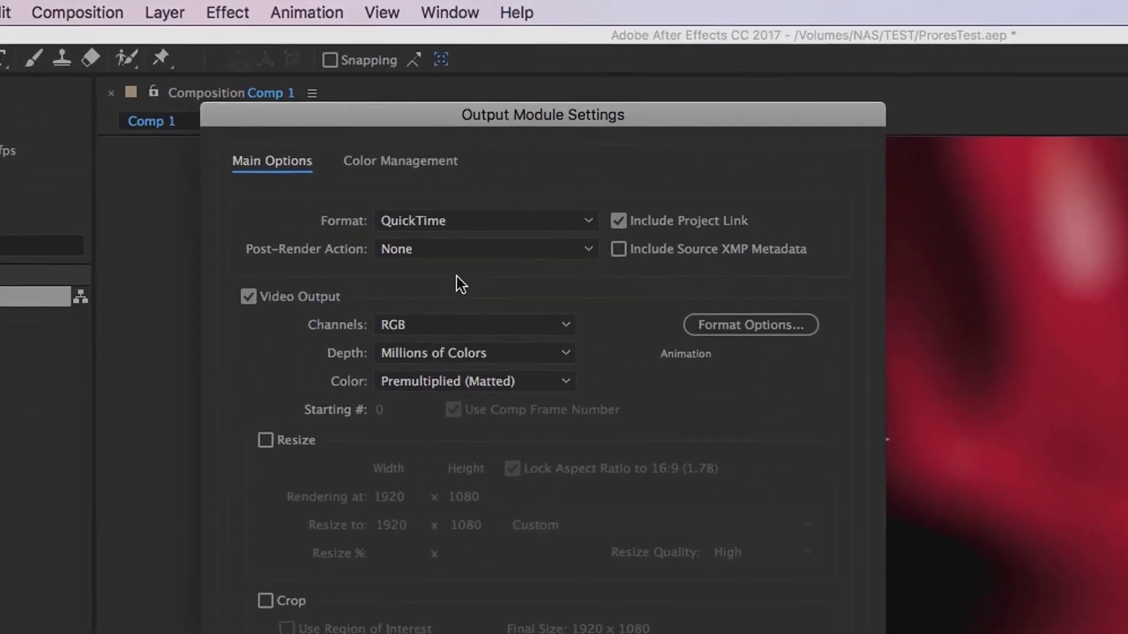
left_click(723, 327)
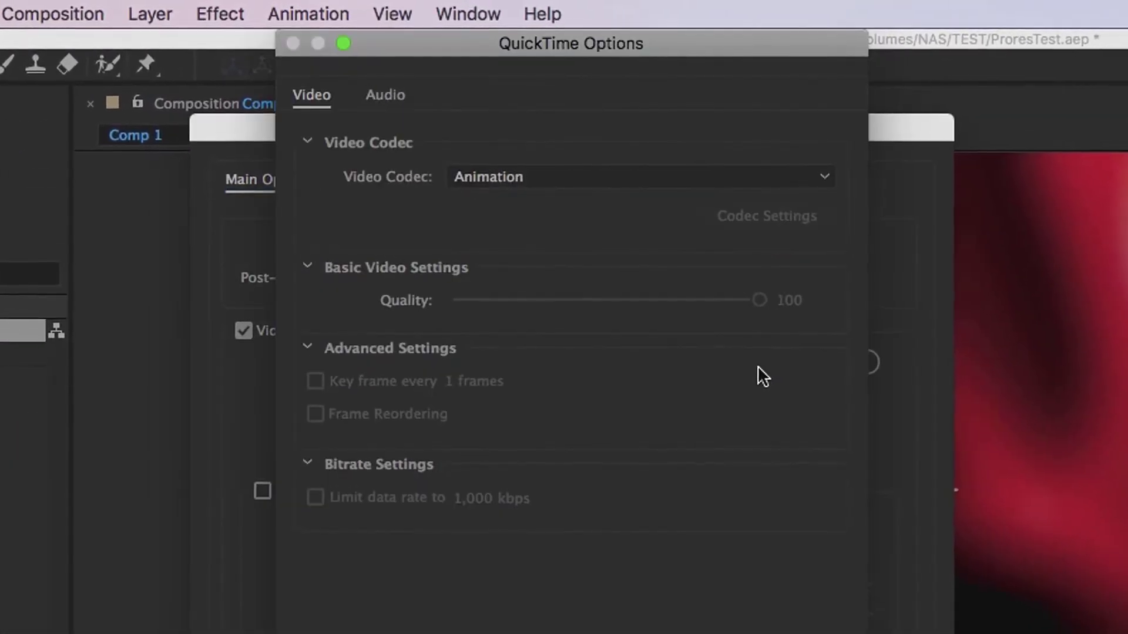
left_click(511, 176)
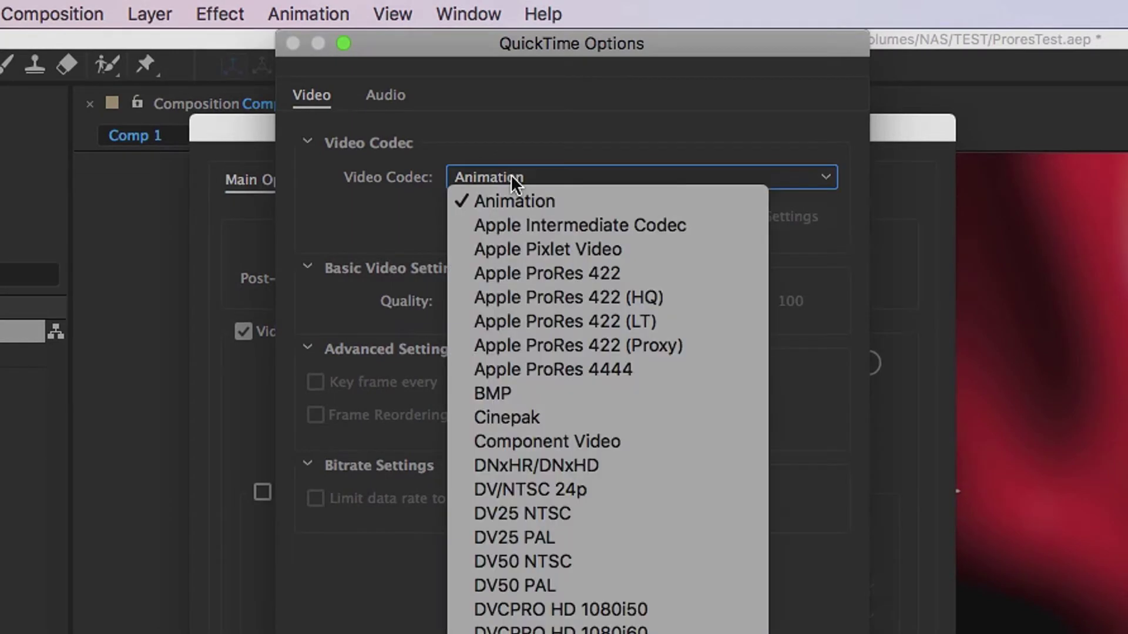
left_click(544, 303)
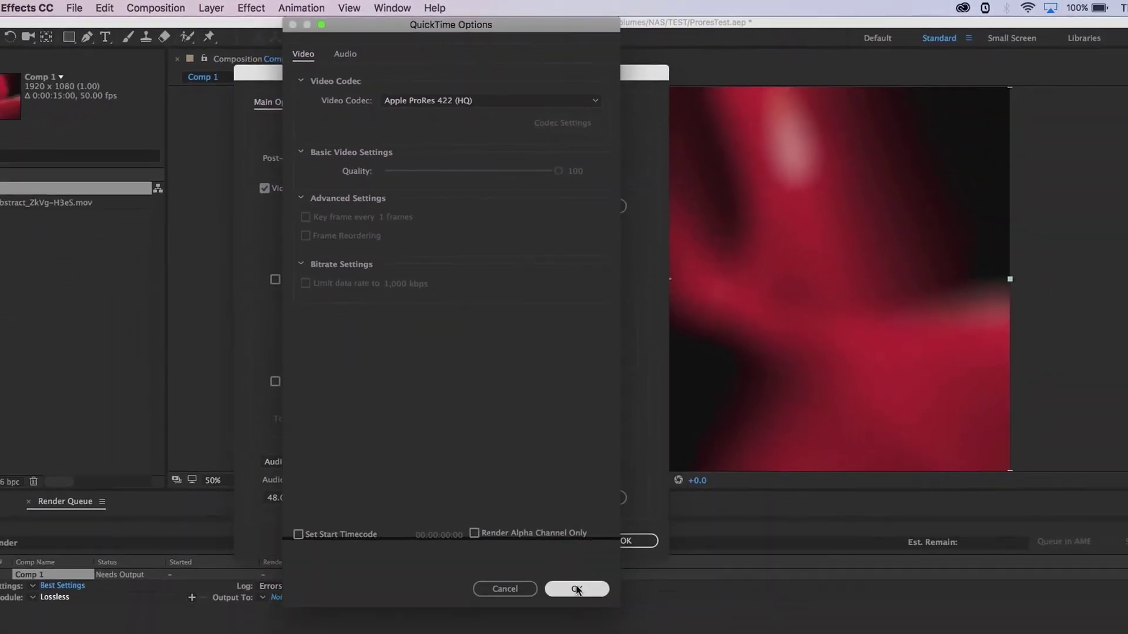
left_click(596, 628)
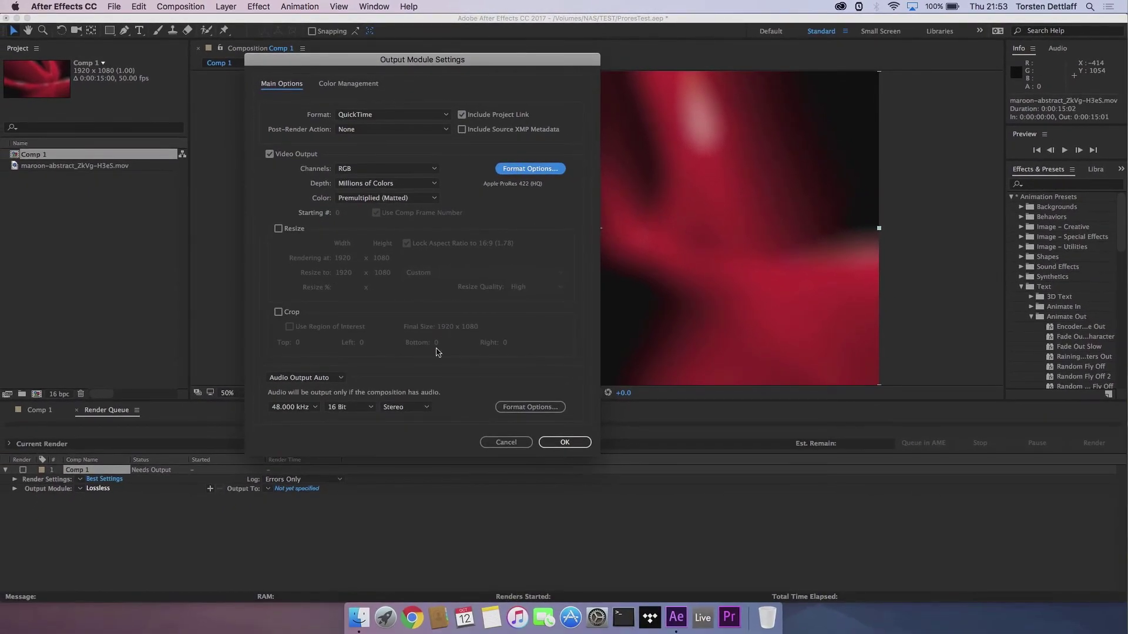
left_click(384, 184)
left_click(374, 229)
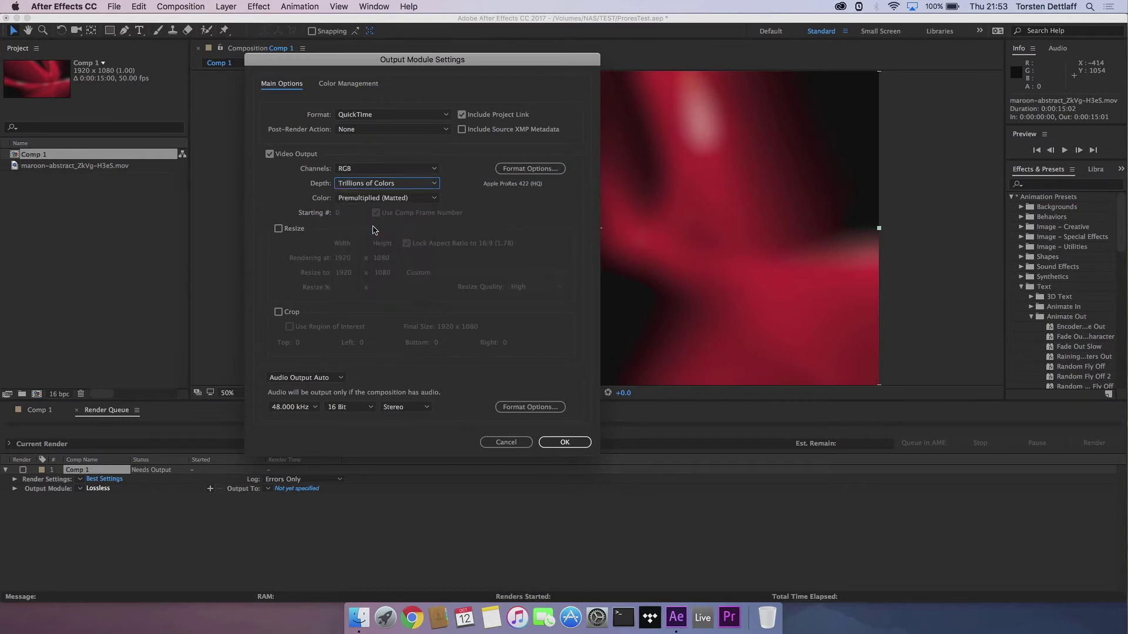
left_click(561, 443)
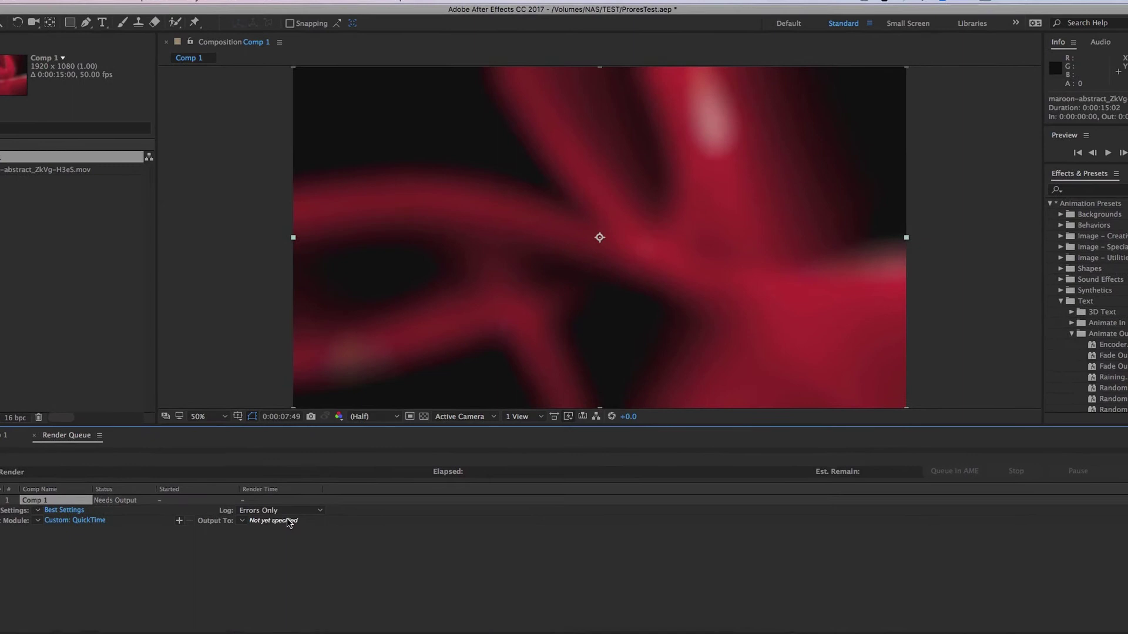
Output Comp 1 as MACPRORES.mov in the TEST folder and render it
left_click(286, 519)
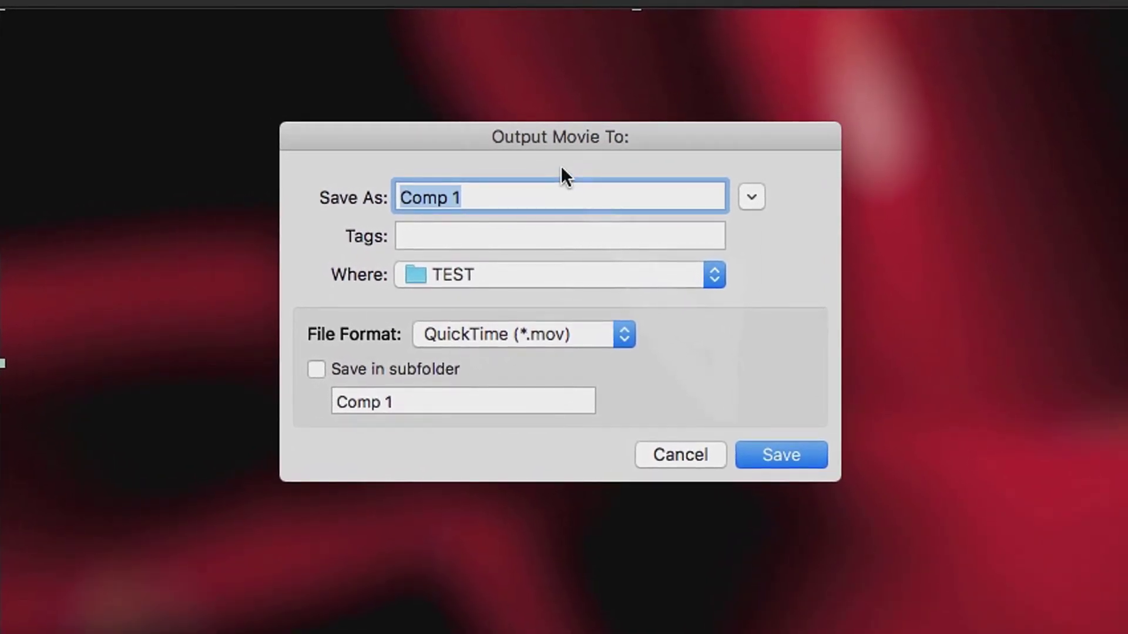
type("TEST")
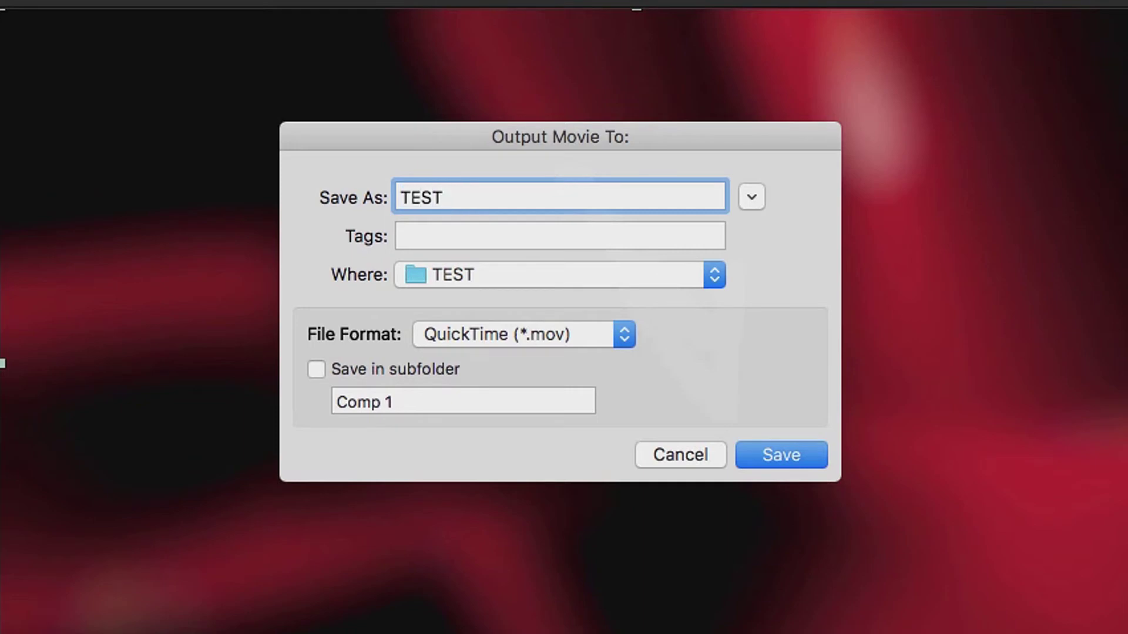
key("BackSpace")
key("BackSpace")
key("BackSpace")
key("BackSpace")
type("MACPRORES")
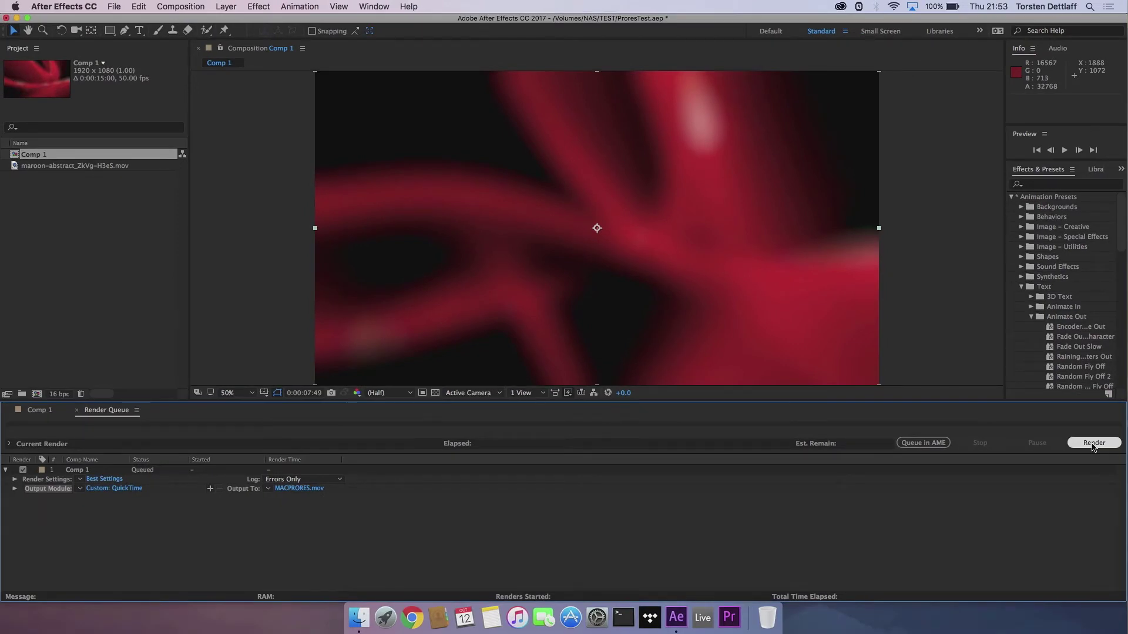
left_click(1093, 444)
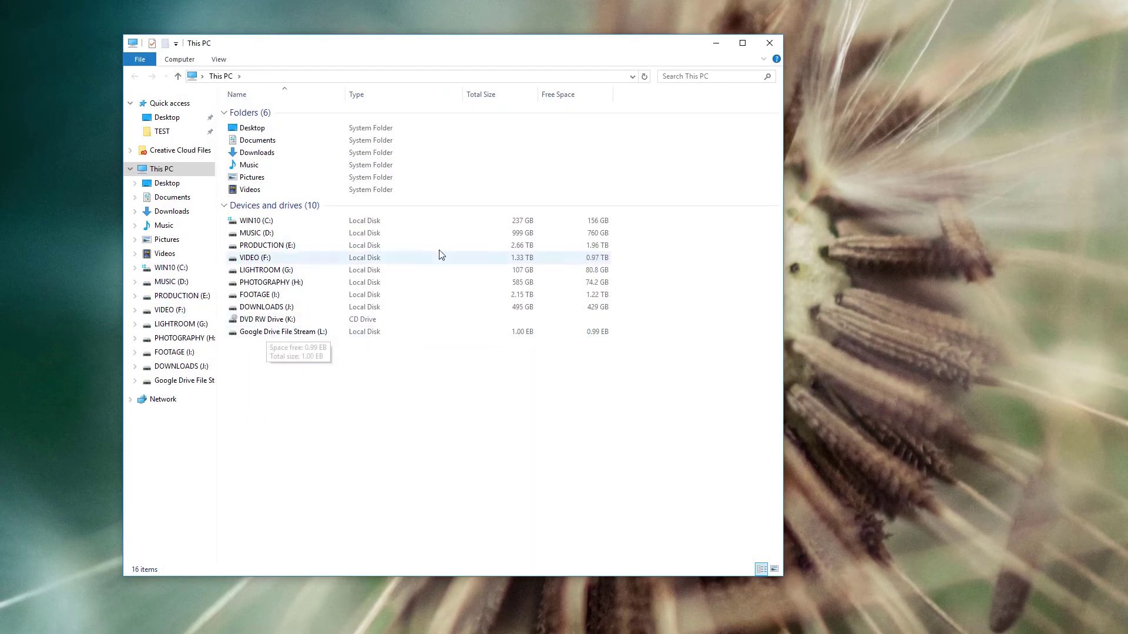
Open the TEST folder on the \\192.168.1.1\nas network share
left_click(632, 76)
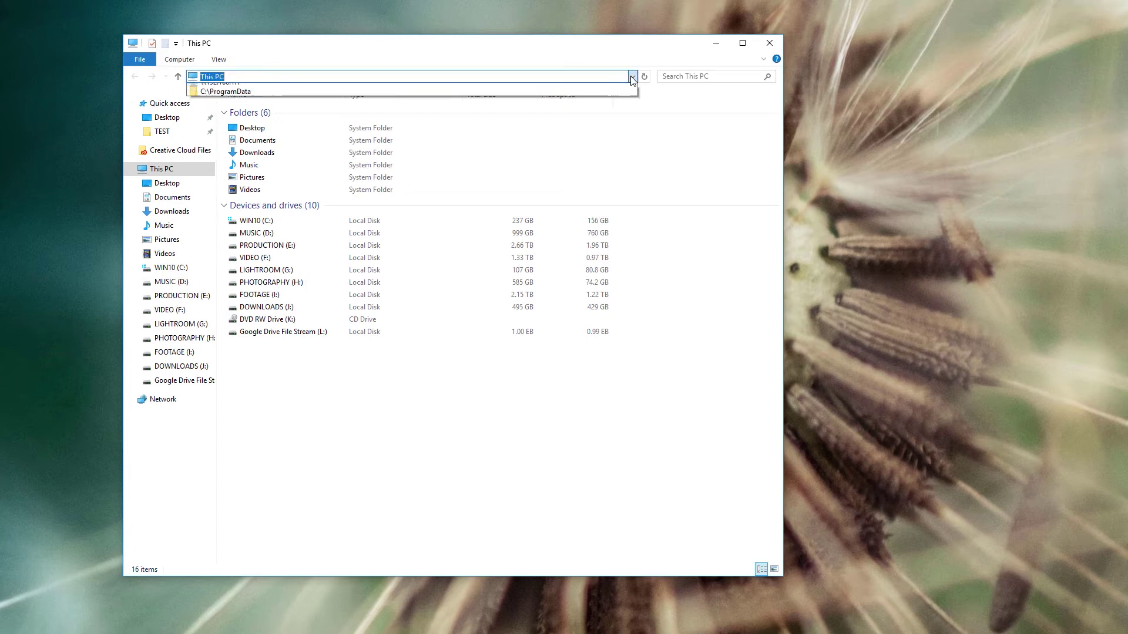
left_click(536, 88)
double_click(247, 115)
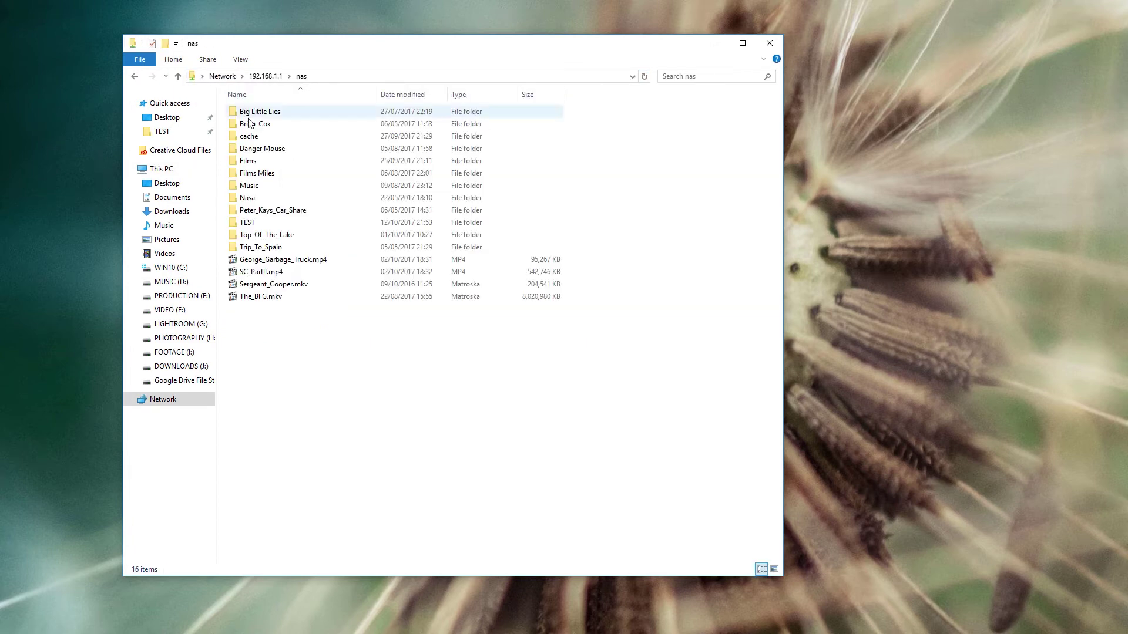
double_click(247, 222)
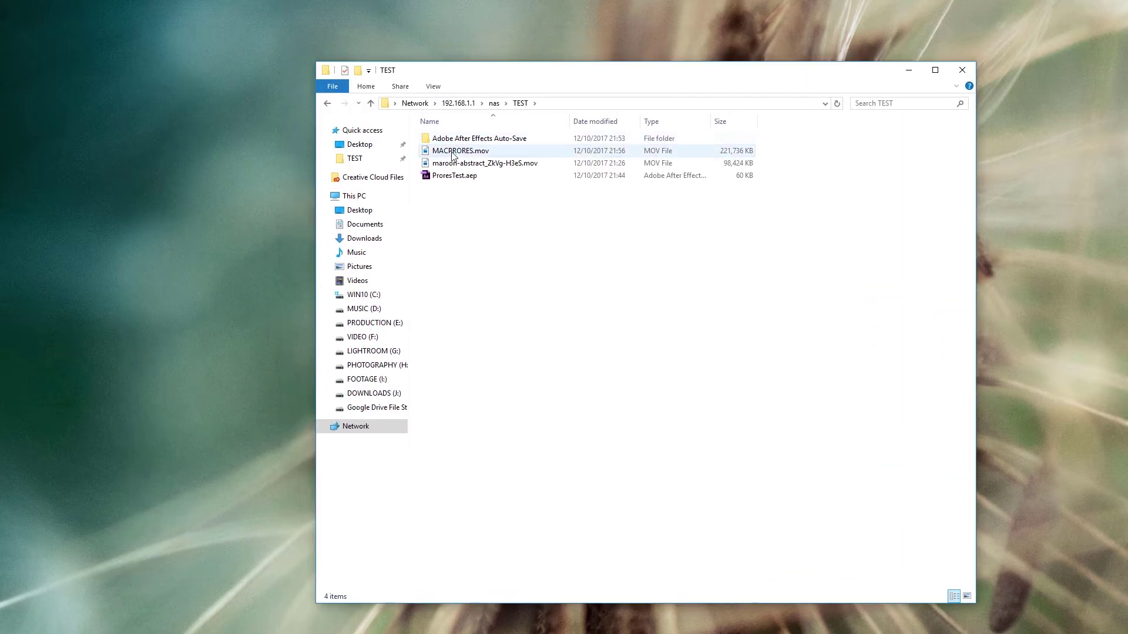
Copy MACPRORES.mov to the desktop, close Explorer, and place it beside WINDOWSPRORES.mov
left_click(260, 127)
left_click_drag(453, 156, 197, 170)
left_click(344, 306)
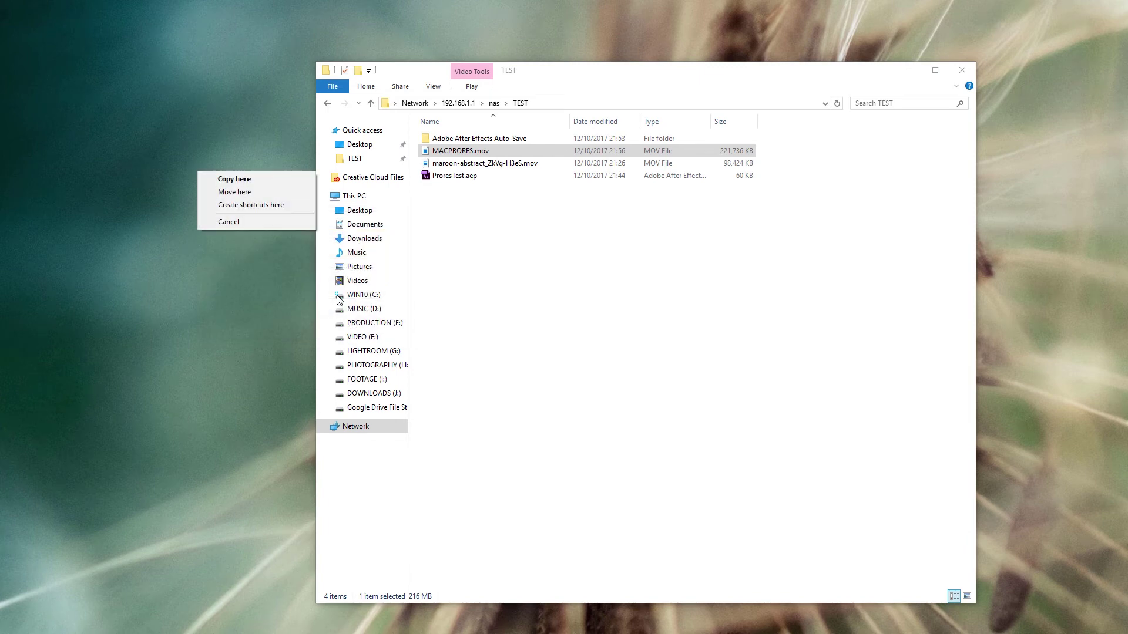
left_click(238, 180)
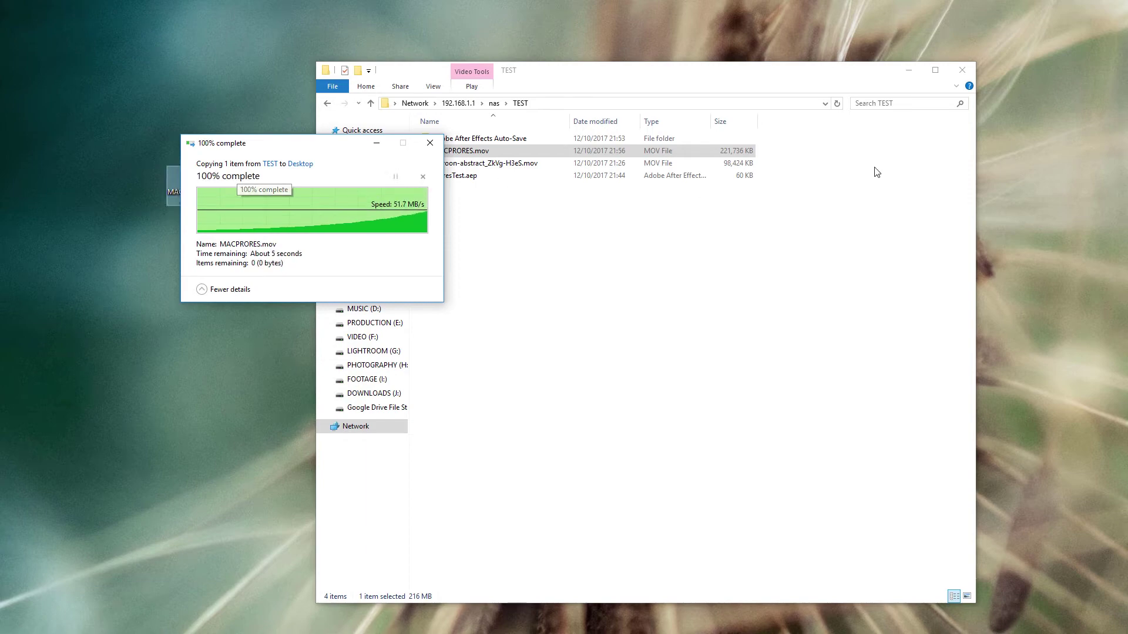
left_click(968, 75)
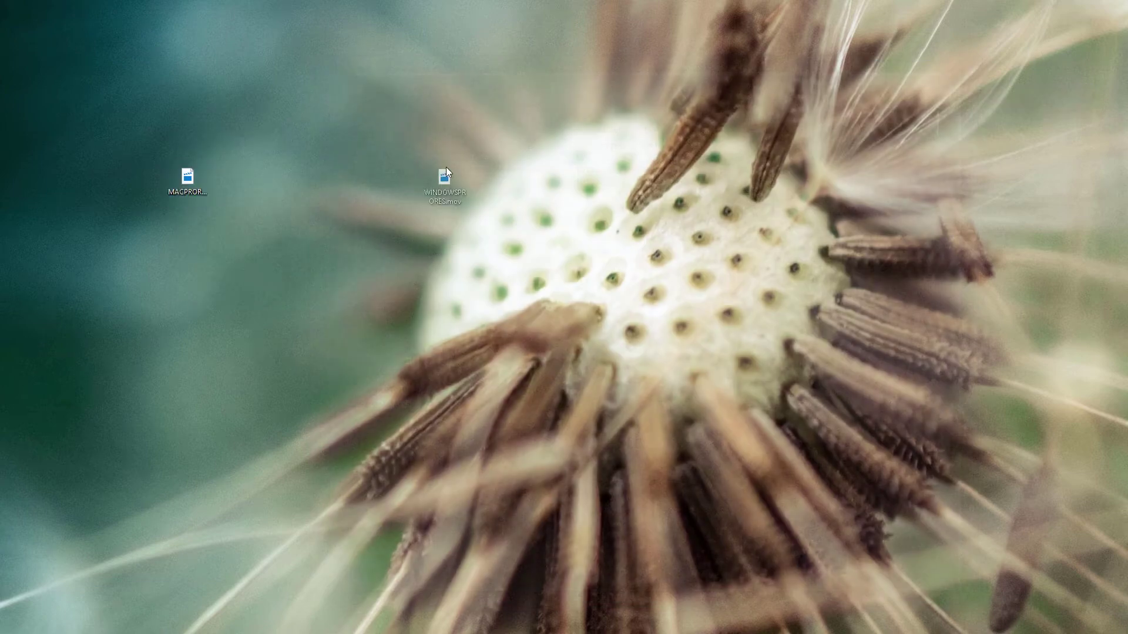
left_click_drag(191, 186, 378, 186)
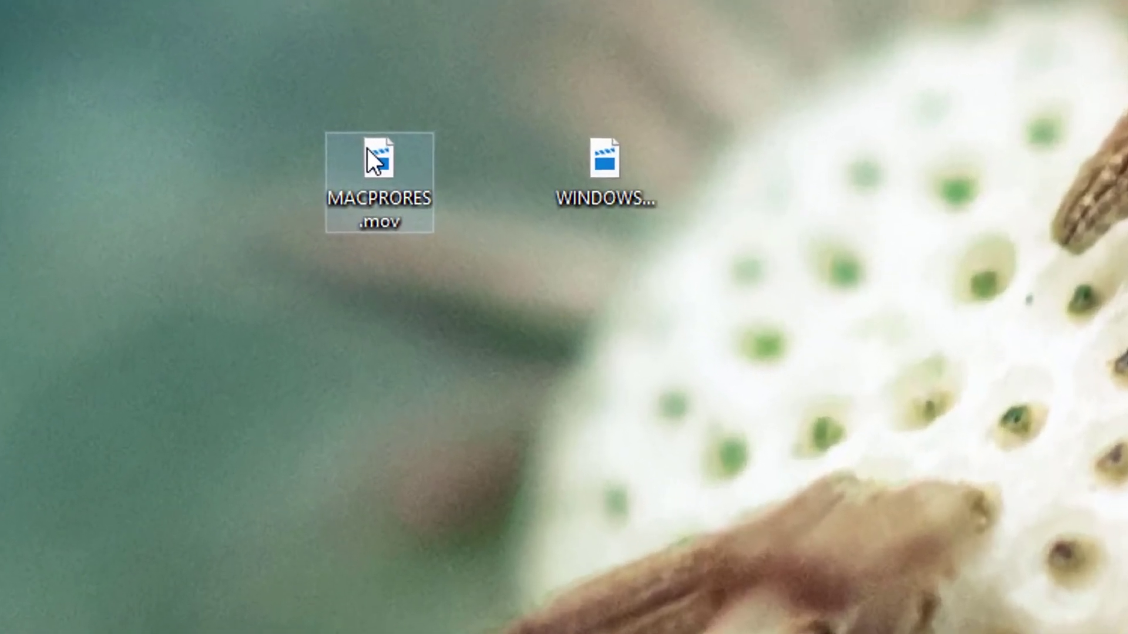
mouse_move(361, 167)
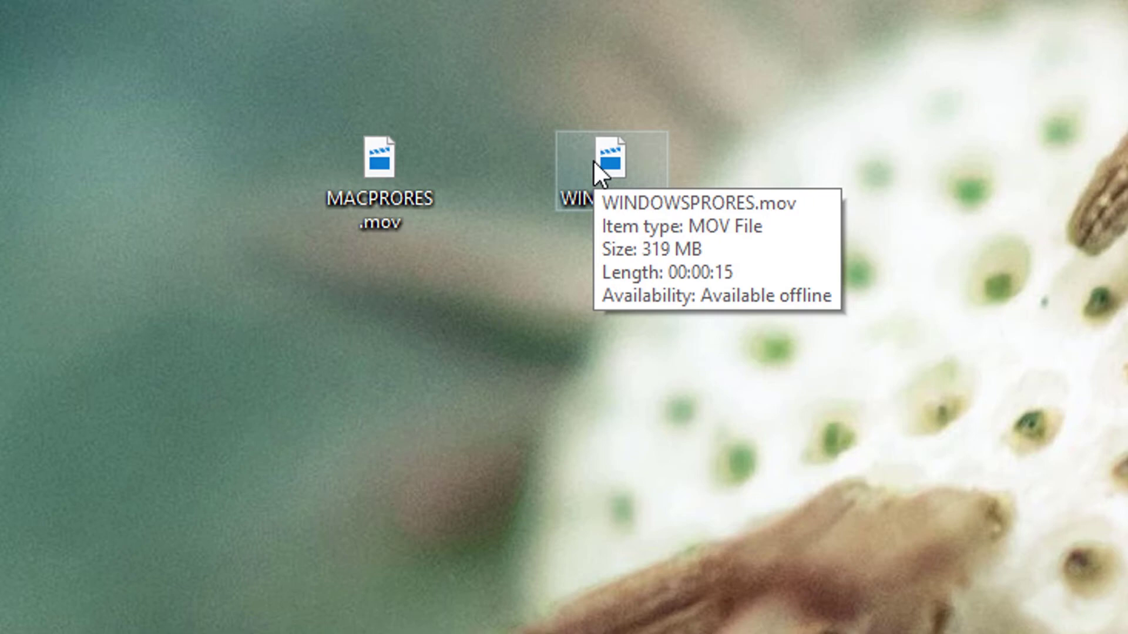
Open MACPRORES.mov in MediaInfo and position its report beside the WINDOWSPRORES.mov report
right_click(393, 157)
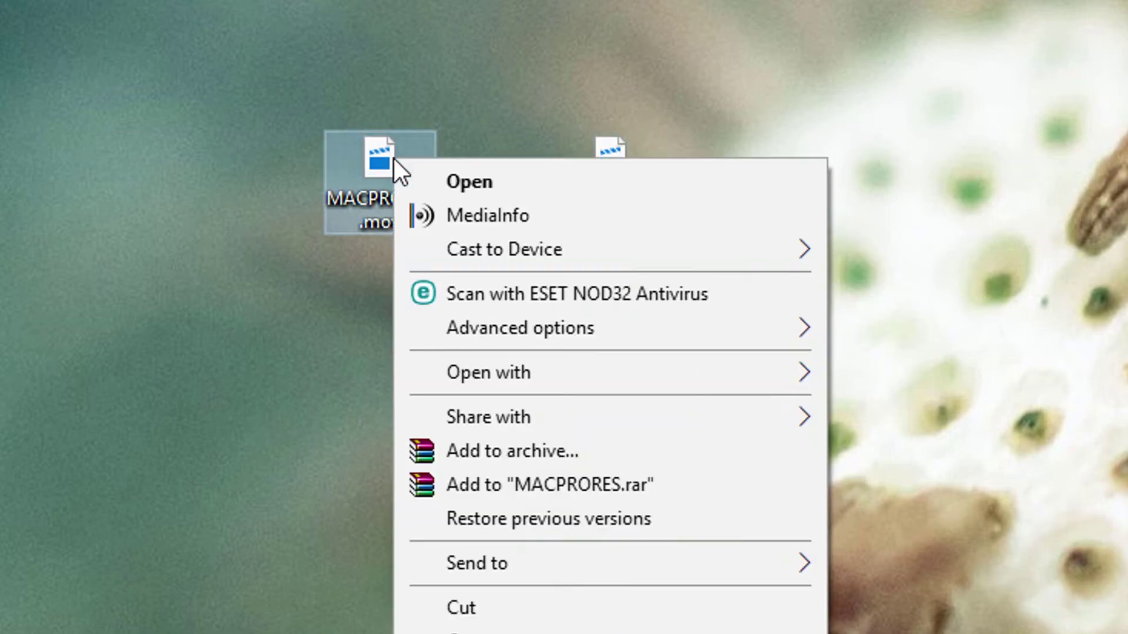
left_click(452, 216)
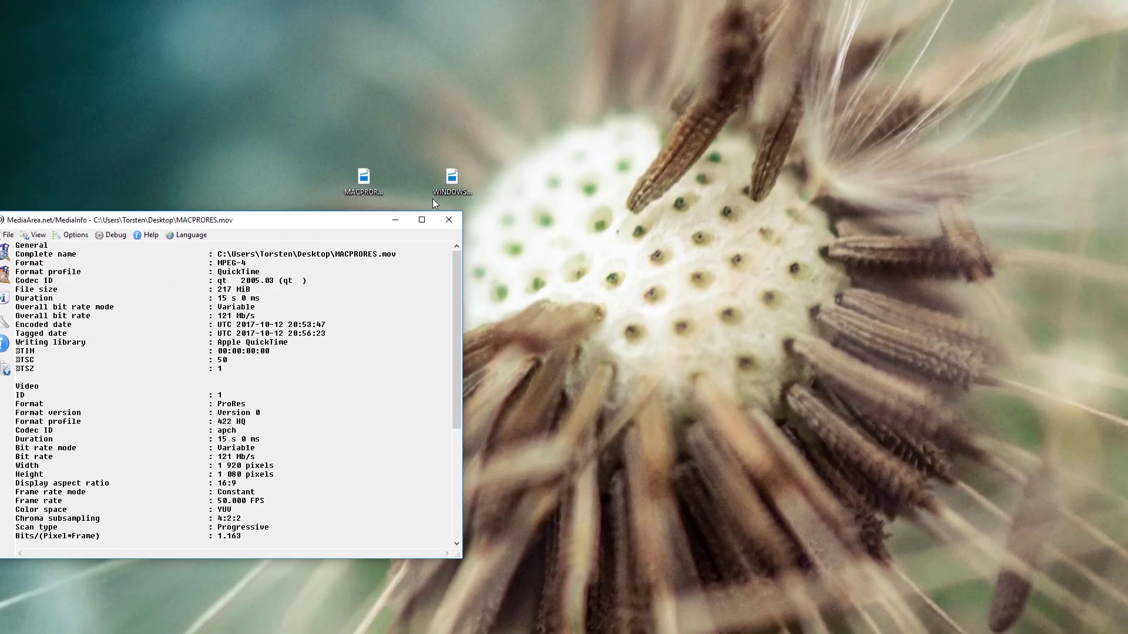
left_click(453, 178)
left_click_drag(370, 222, 389, 95)
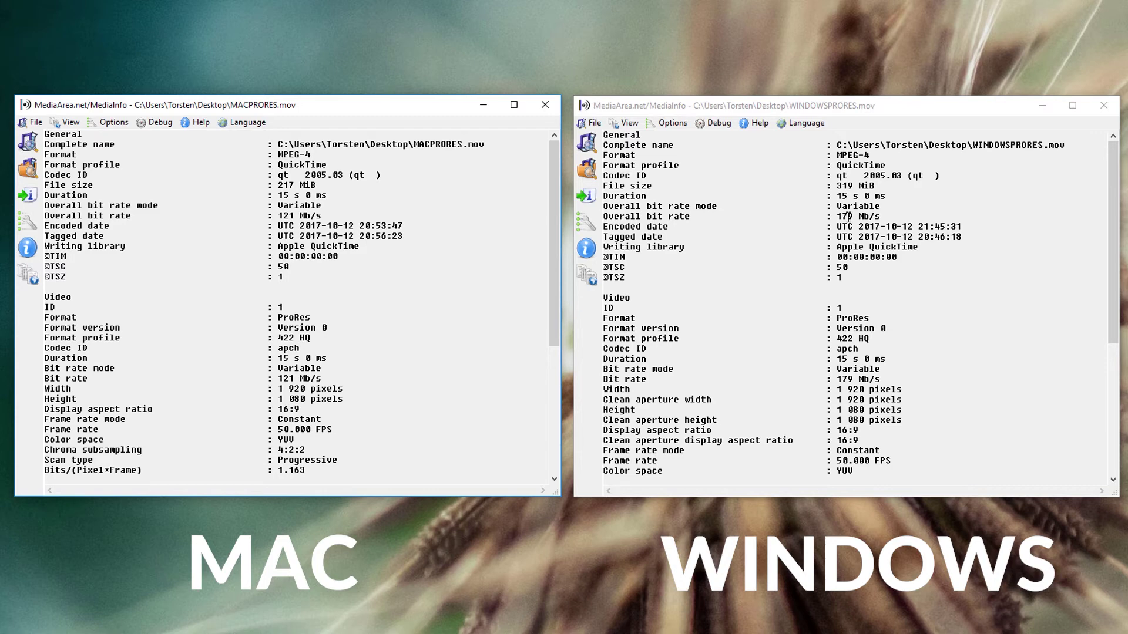
Scroll both reports comparing 121 Mb/s Mac against 179 Mb/s Windows, then close the Windows report
scroll(386, 311, "down", 4)
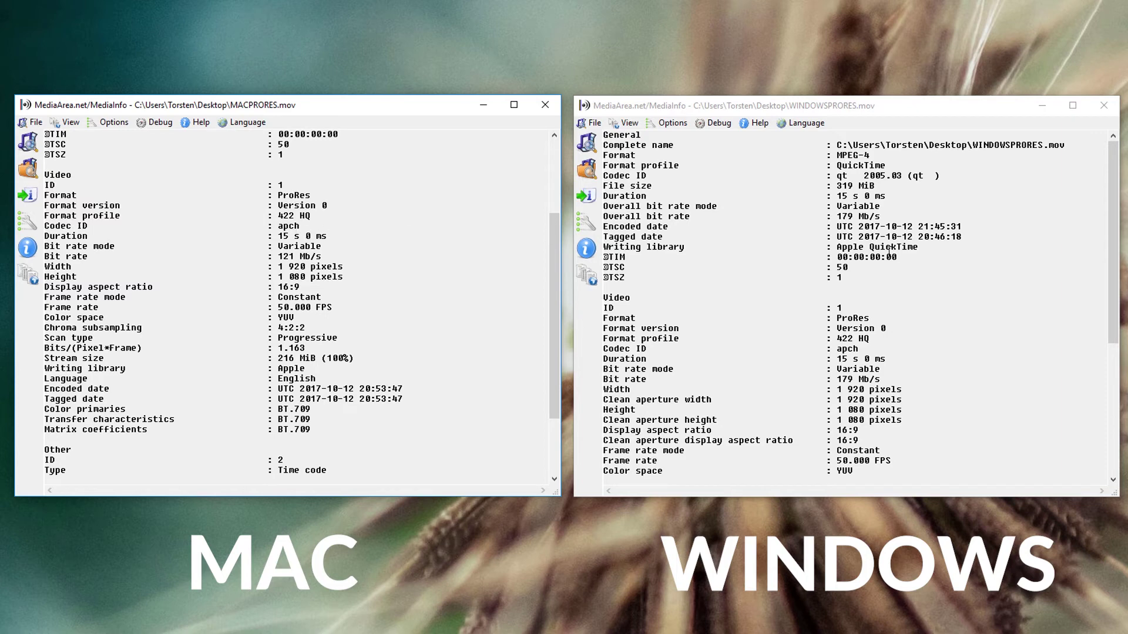
scroll(851, 311, "down", 1)
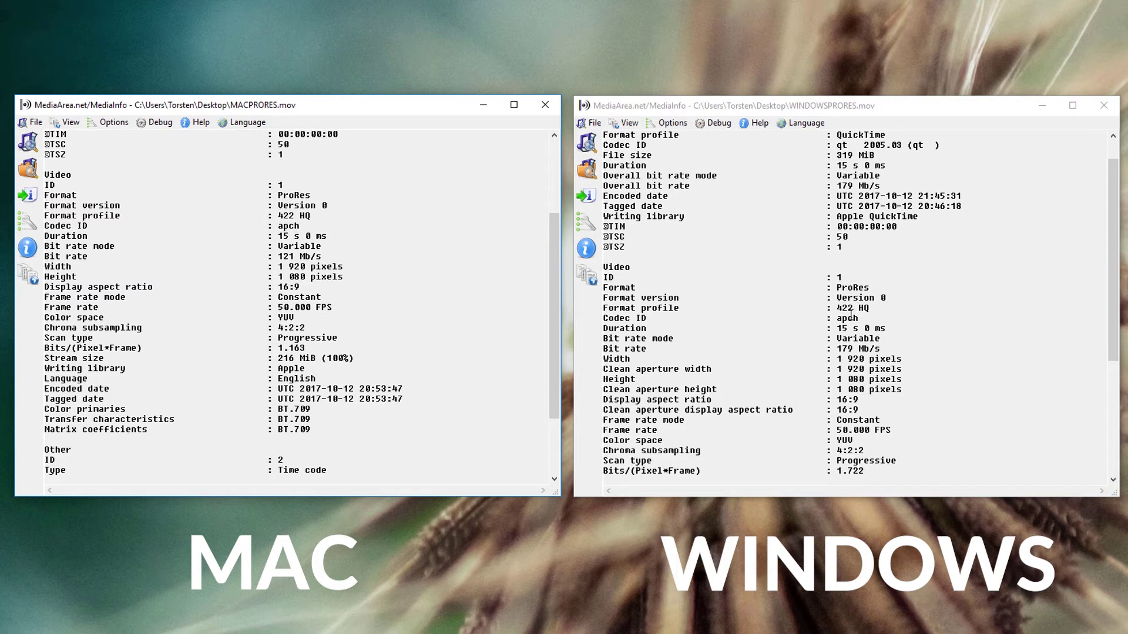
scroll(850, 315, "down", 2)
scroll(317, 265, "down", 1)
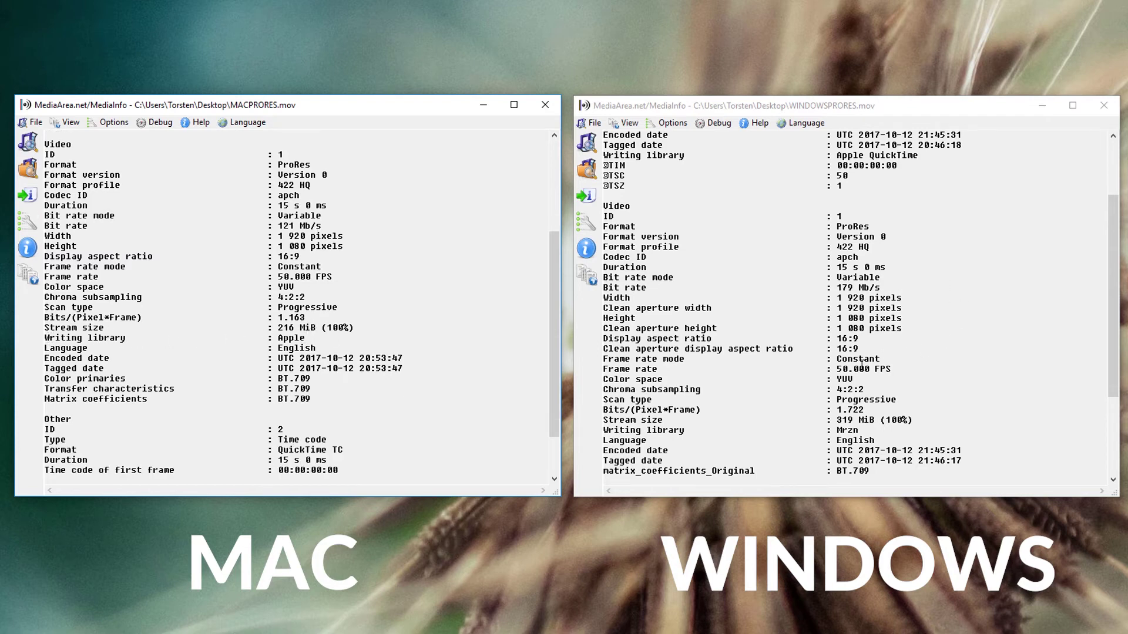
scroll(877, 359, "down", 1)
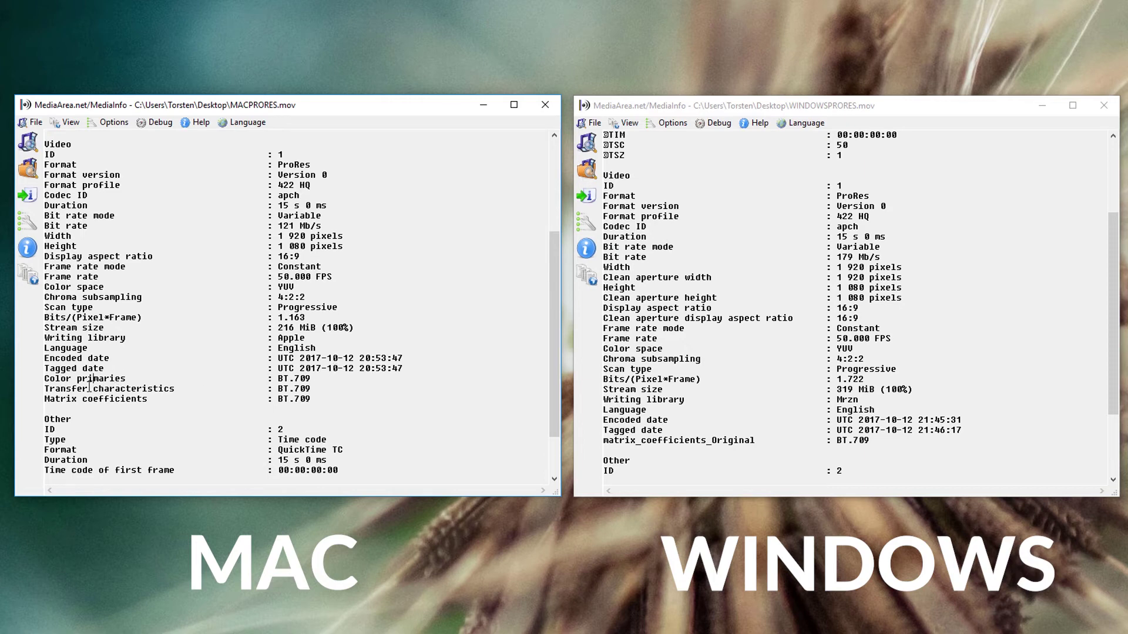
scroll(124, 384, "down", 1)
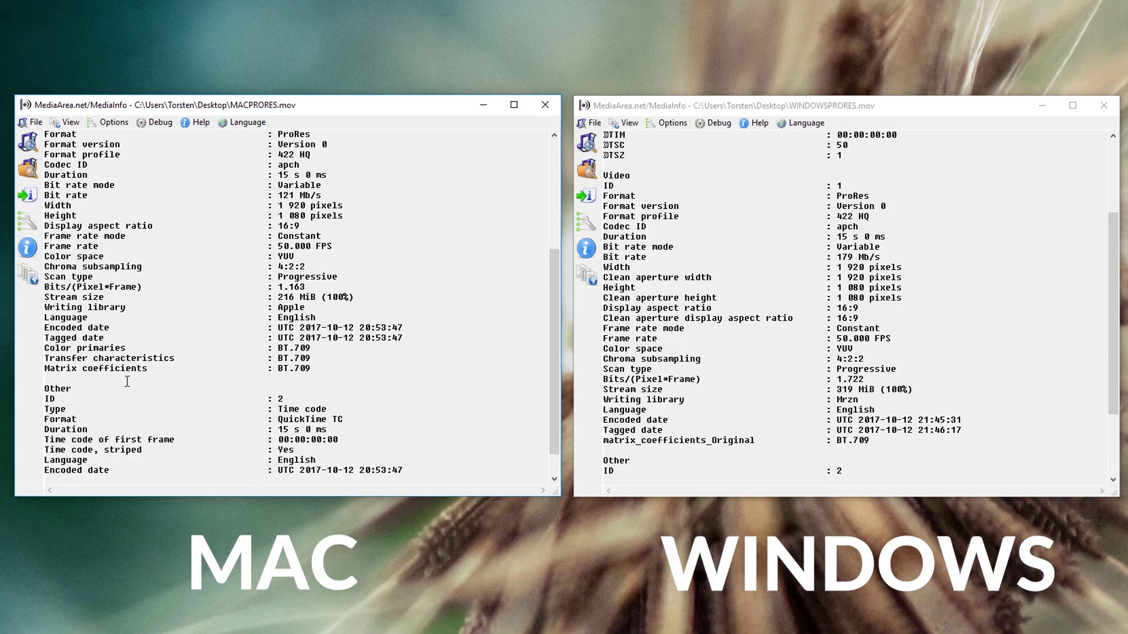
scroll(617, 364, "down", 1)
scroll(620, 364, "down", 2)
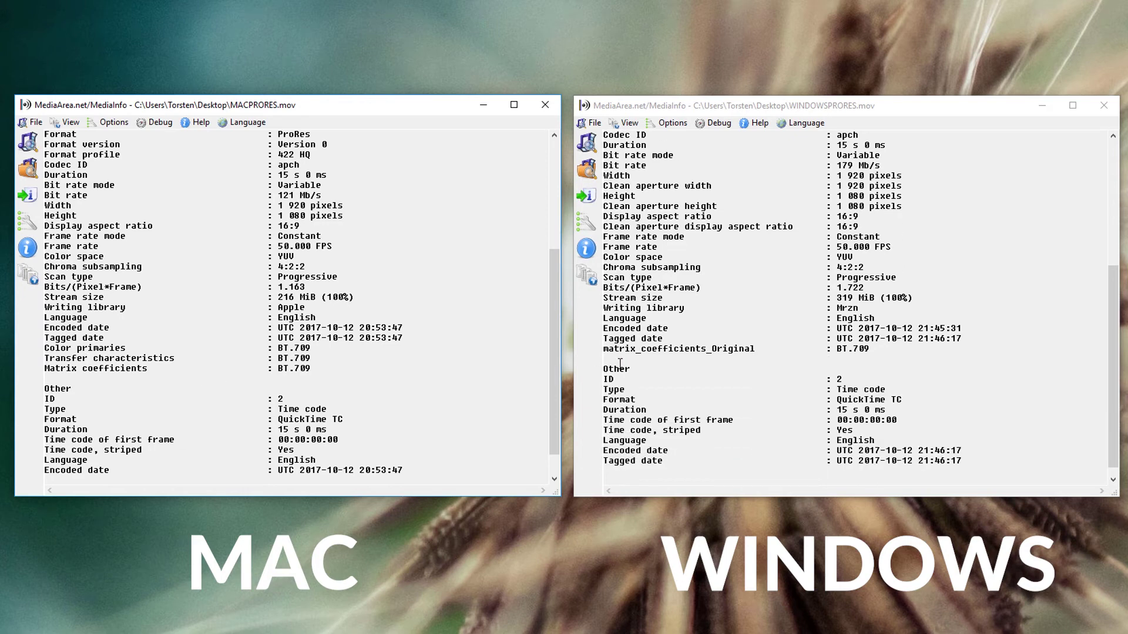
scroll(620, 364, "down", 1)
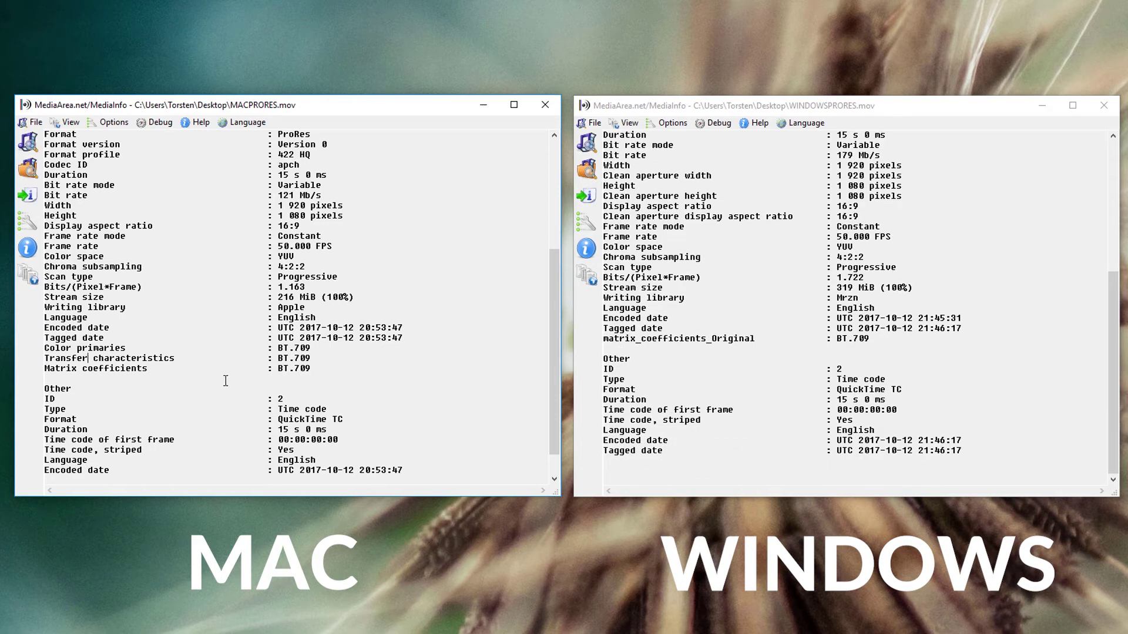
scroll(205, 383, "down", 1)
scroll(298, 372, "up", 2)
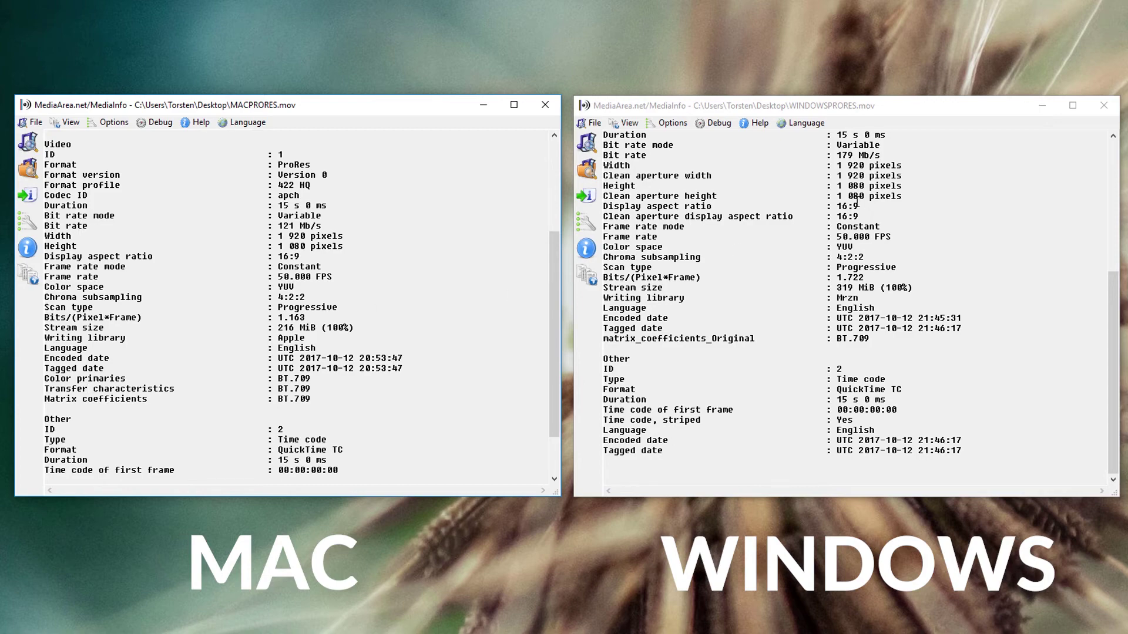
scroll(797, 268, "up", 7)
scroll(426, 276, "up", 5)
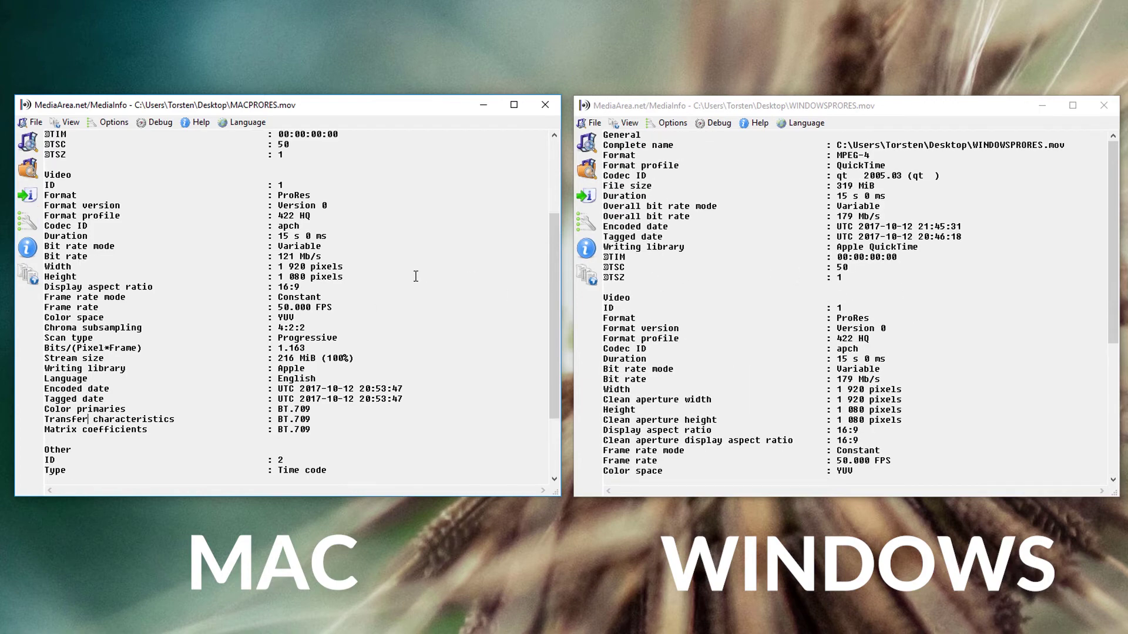
left_click(1101, 106)
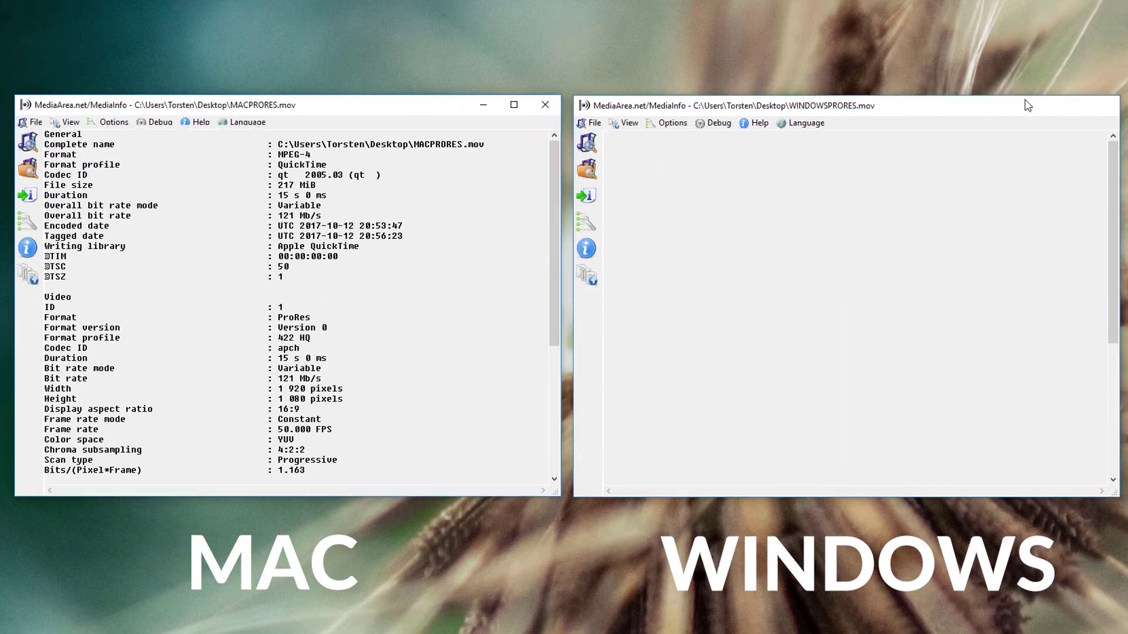
Close the MACPRORES report, import both .mov files into Resolve, and match the timeline frame rate
left_click(545, 105)
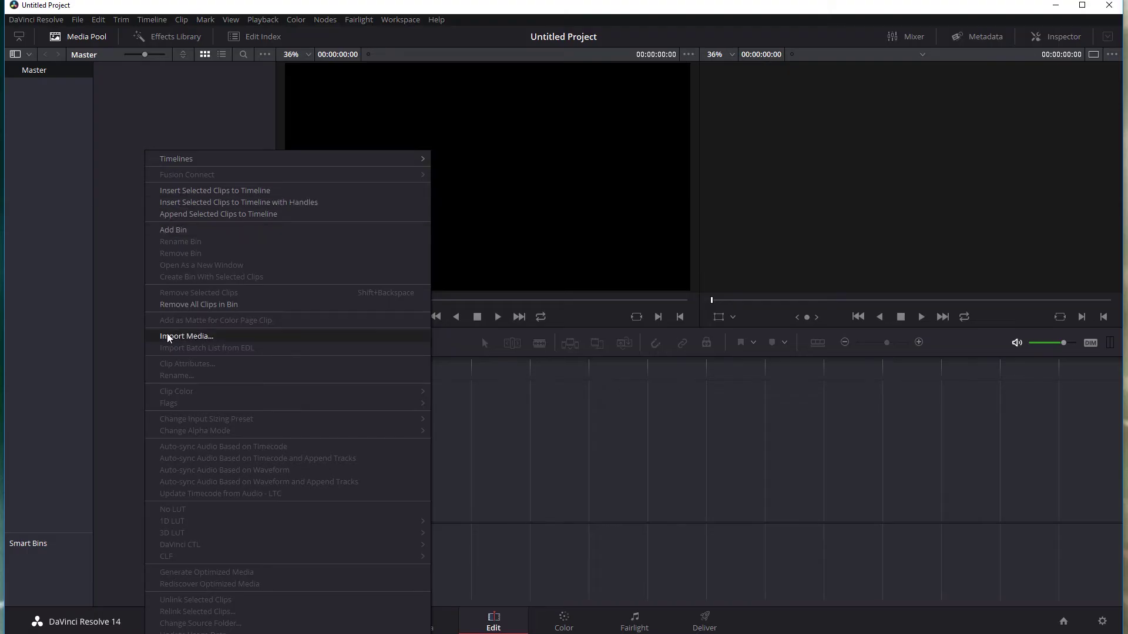
left_click(168, 336)
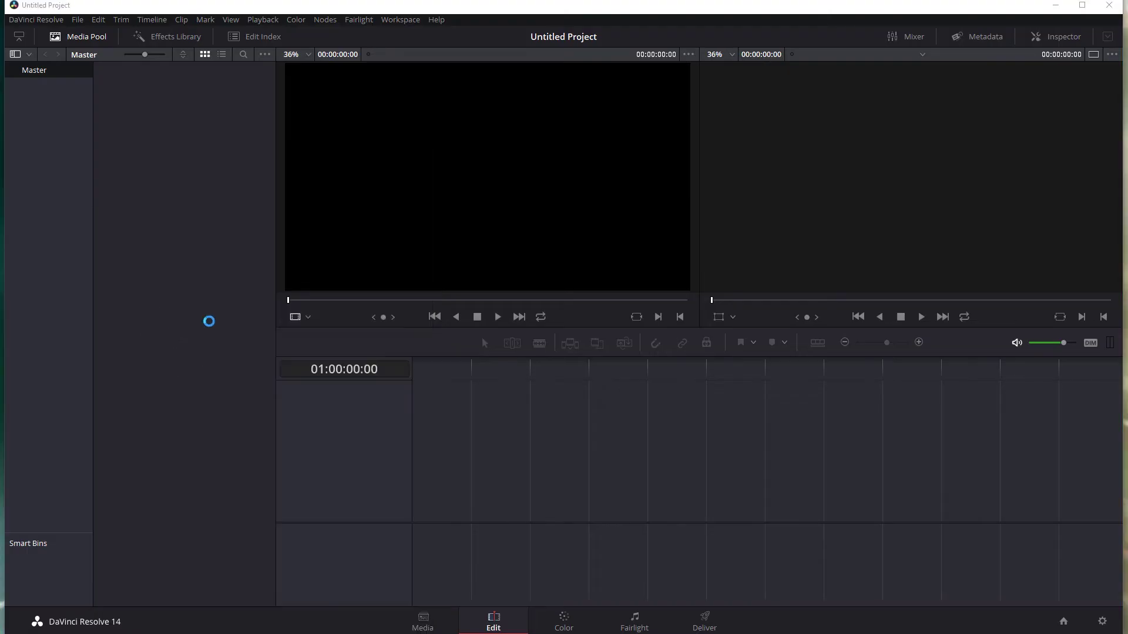
left_click(163, 330, "ctrl")
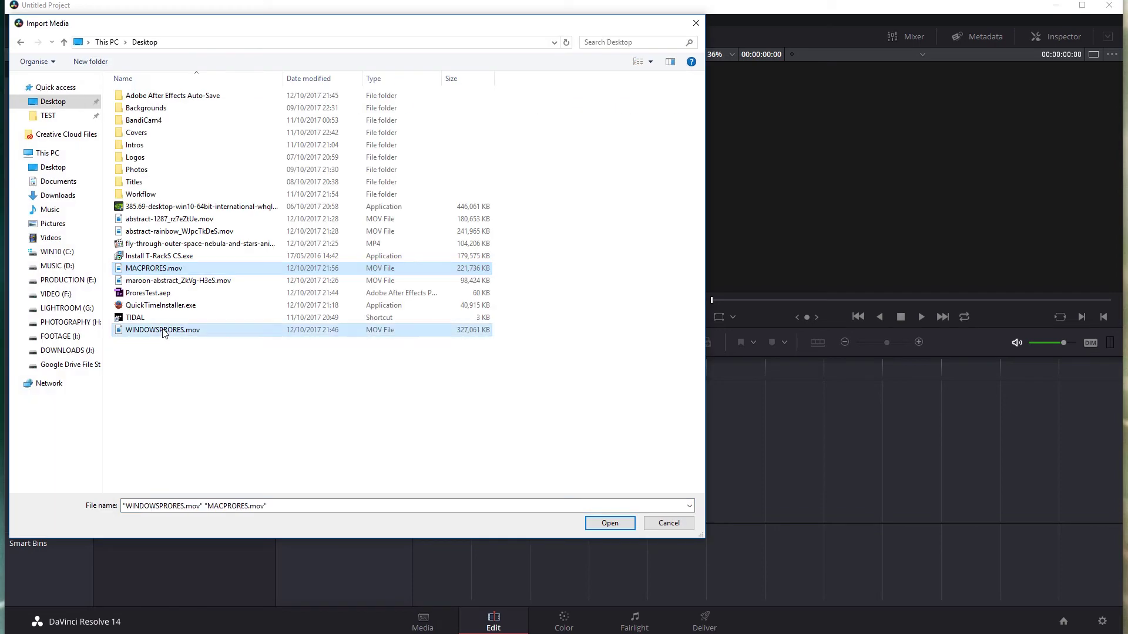
left_click(610, 523)
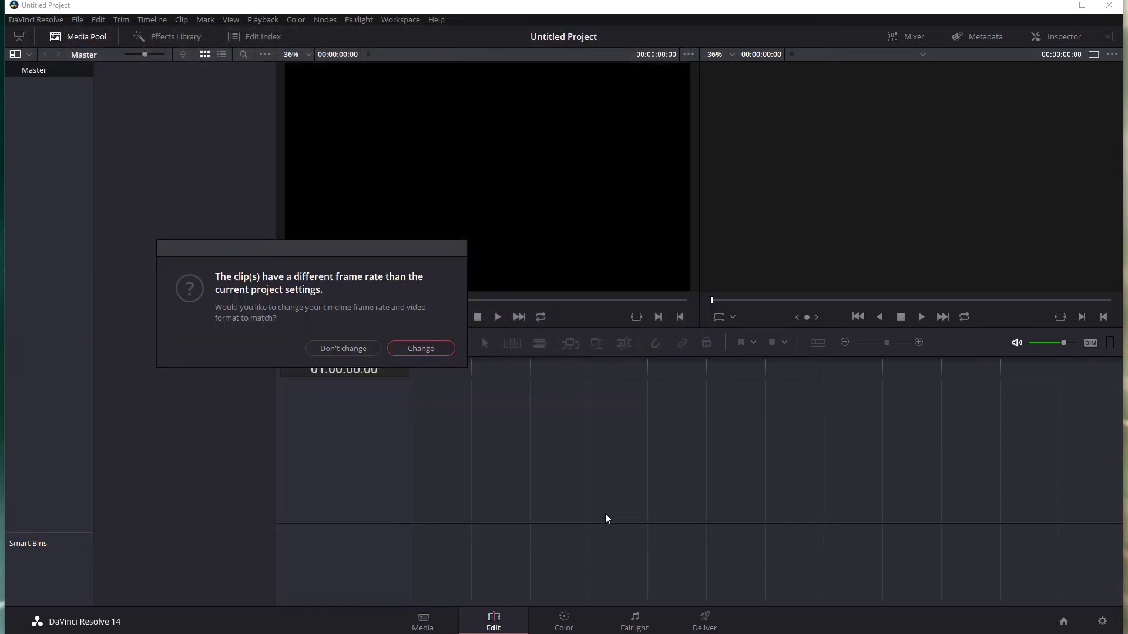
left_click(404, 348)
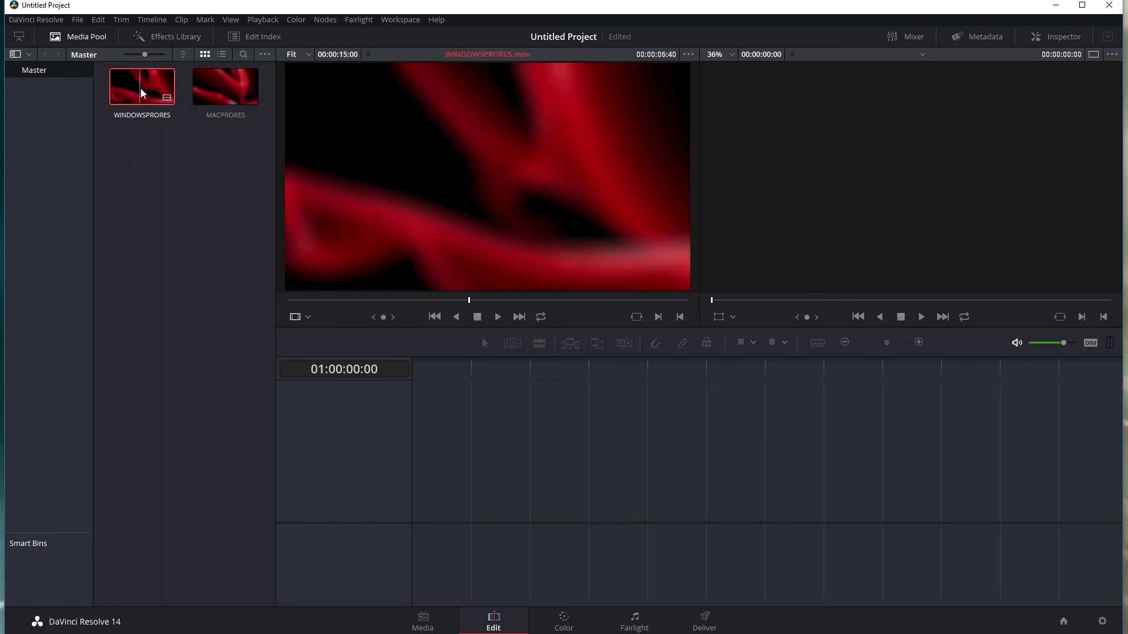
Check clip metadata on the Media page, then drag both clips onto a new Timeline 1
left_click(433, 624)
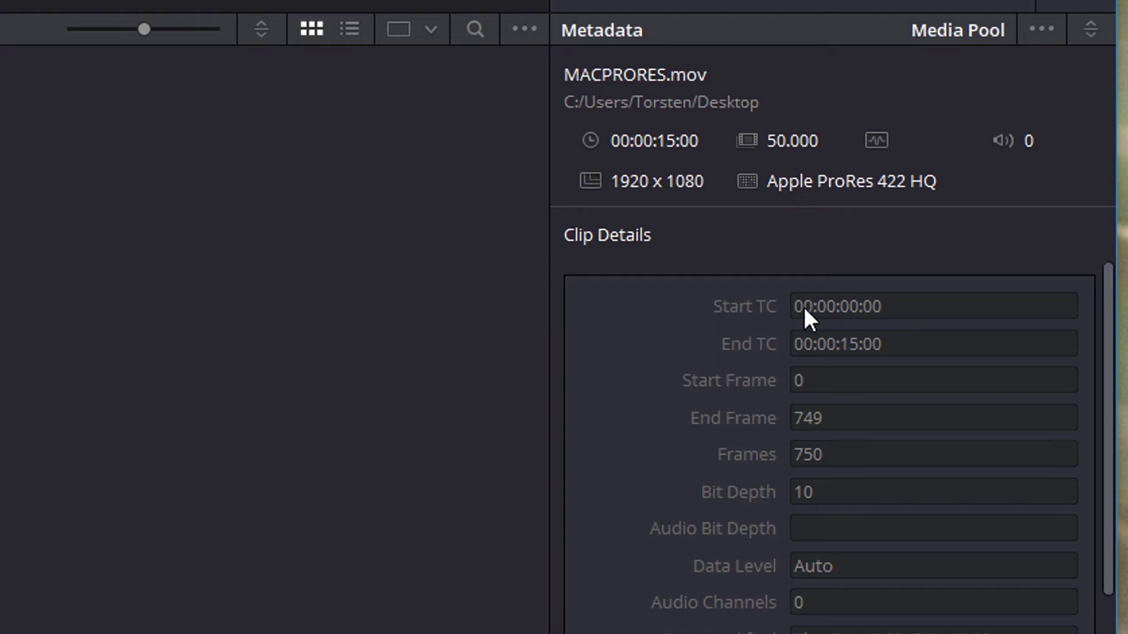
scroll(806, 317, "down", 2)
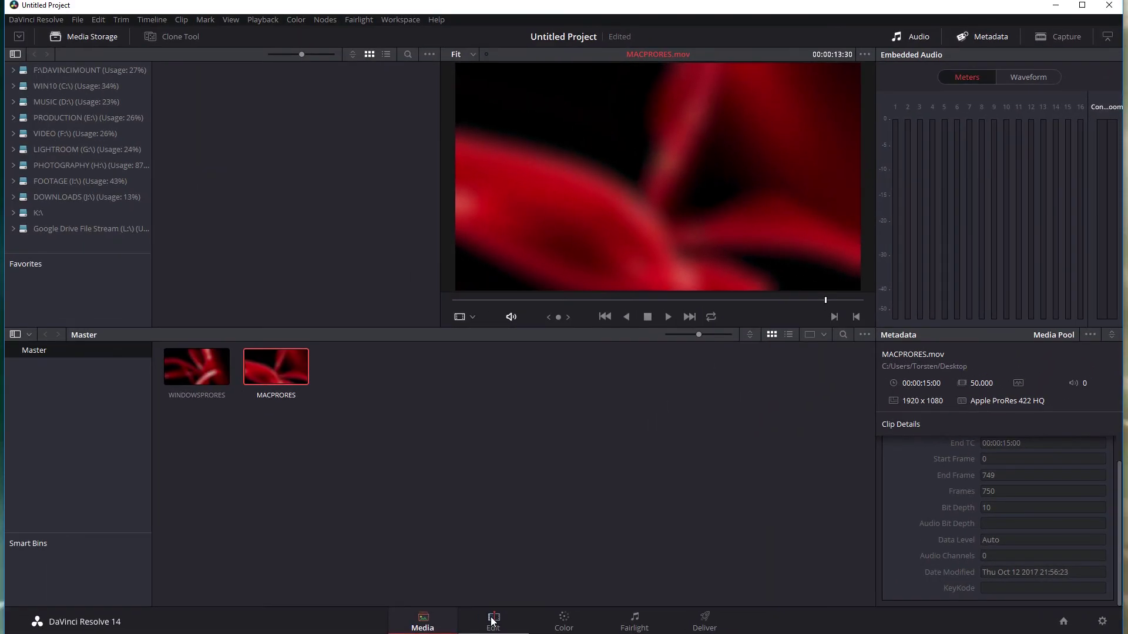
left_click(493, 622)
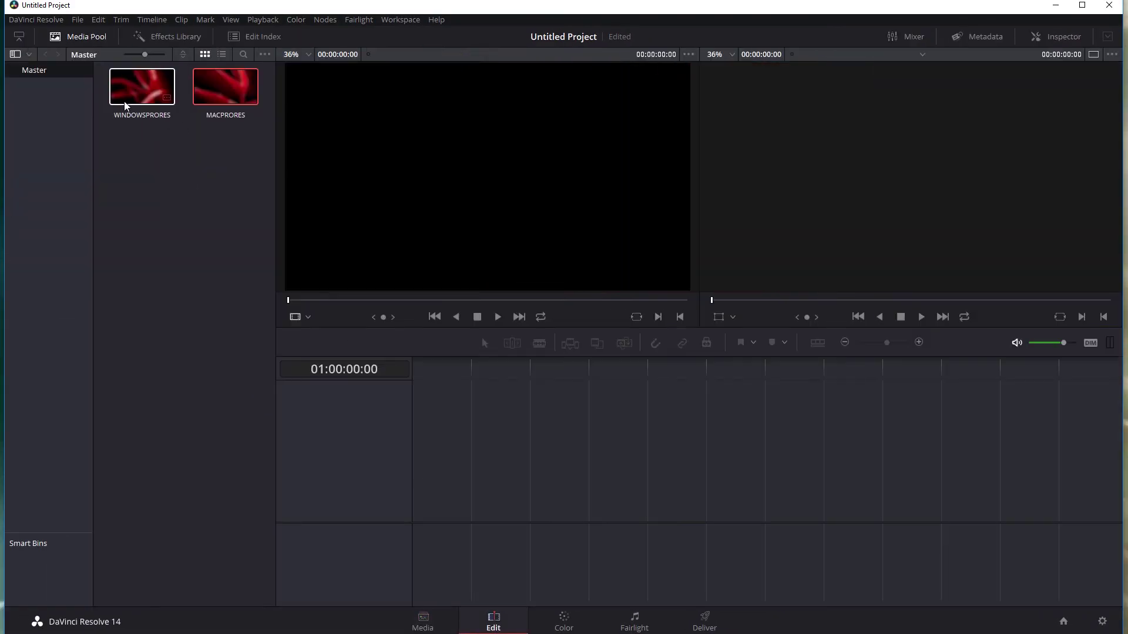
left_click_drag(154, 124, 420, 523)
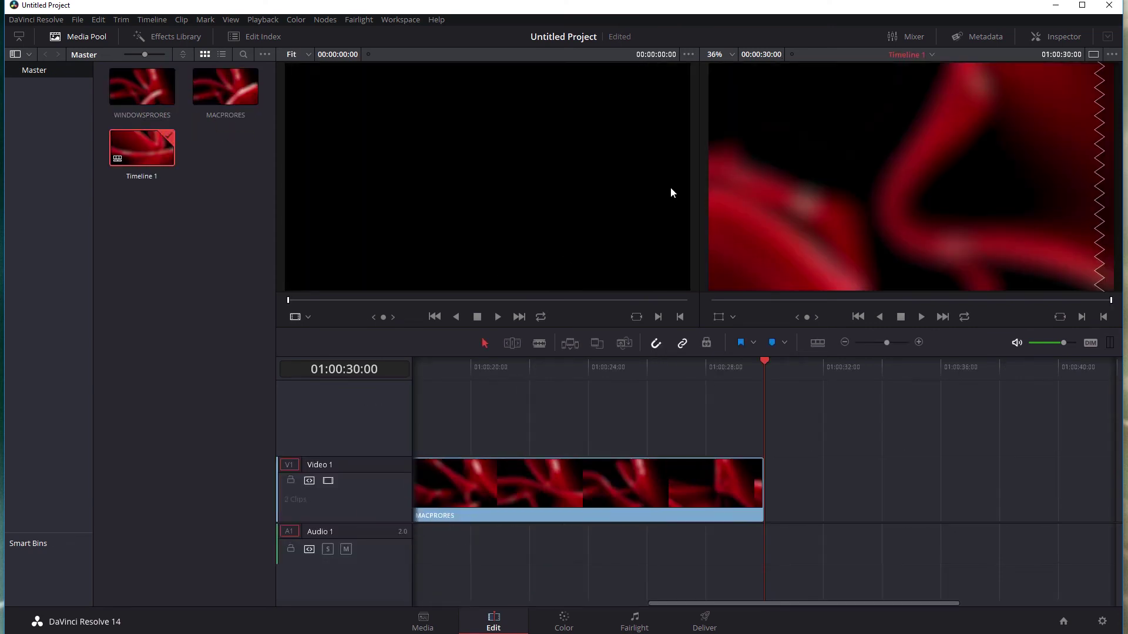
On the Color page, hide the Nodes and Gallery panels to enlarge the viewer, keeping clip thumbnails shown
left_click(576, 614)
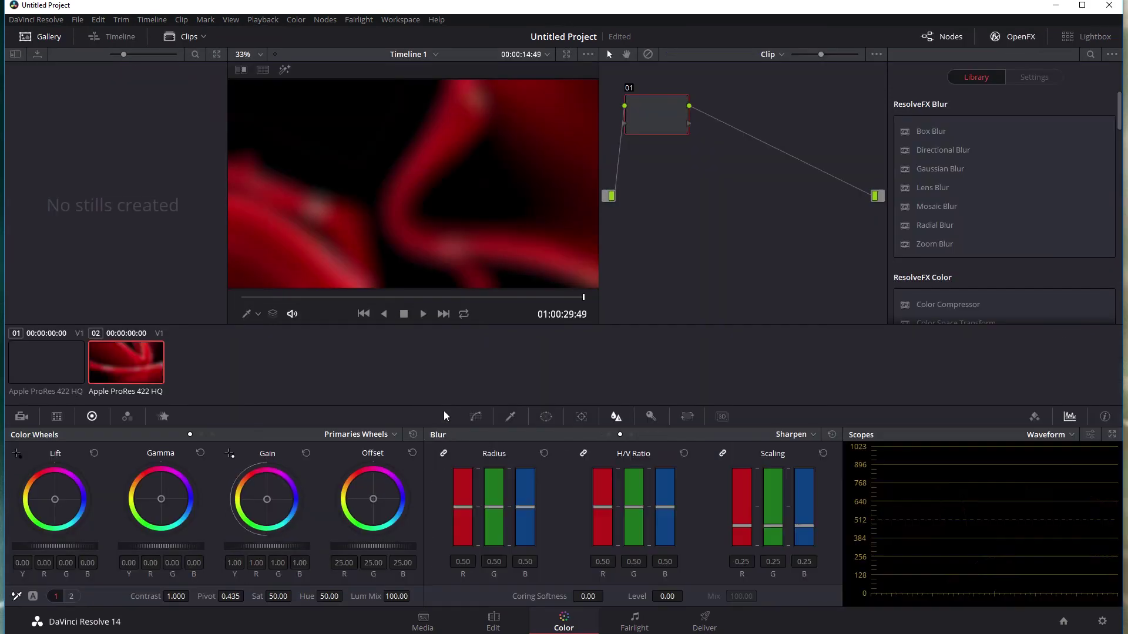
scroll(388, 199, "up", 2)
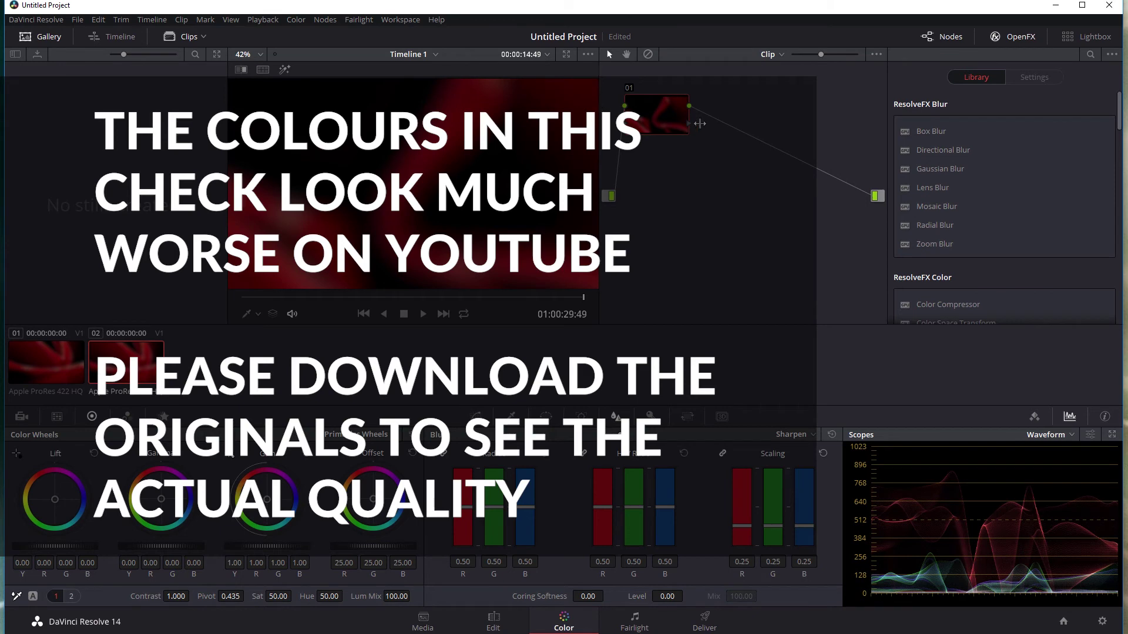
left_click(944, 38)
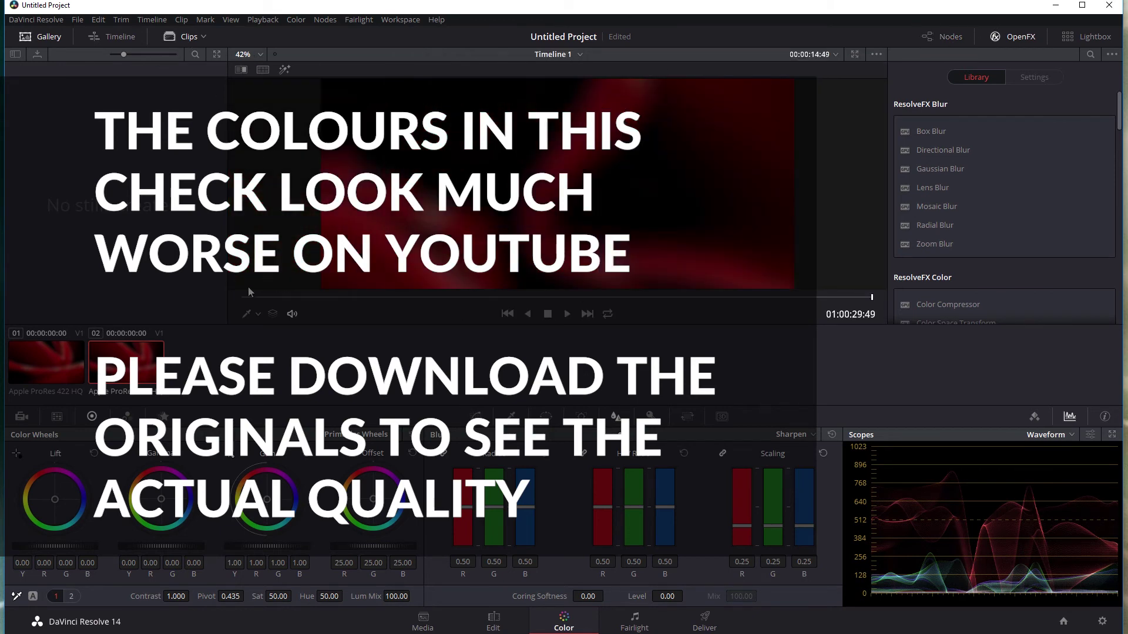
left_click(184, 35)
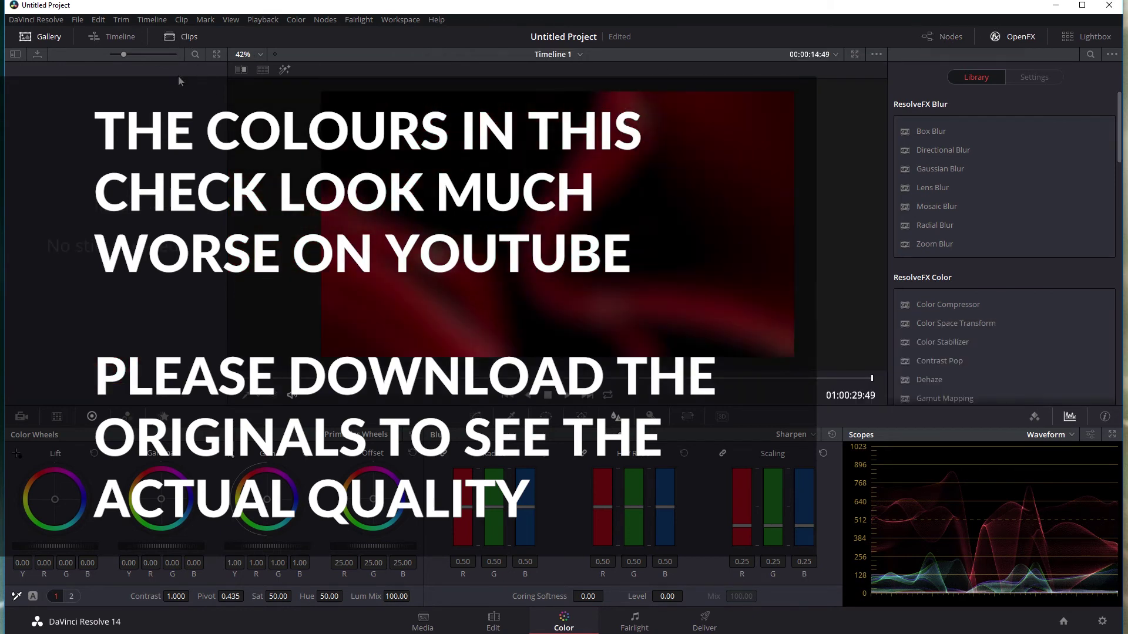
left_click(27, 36)
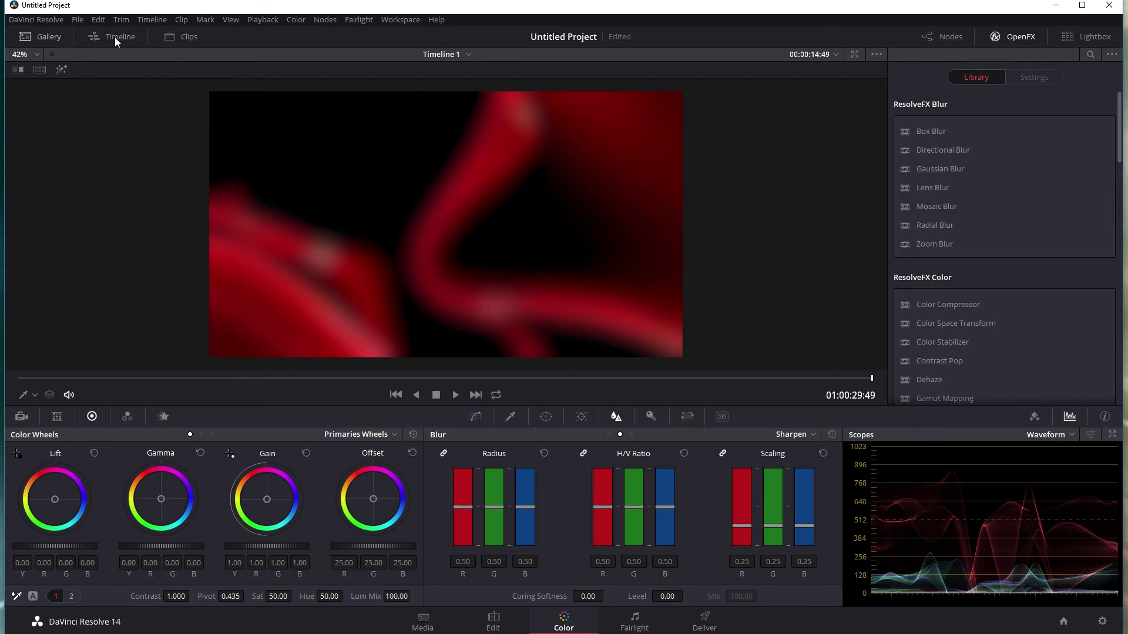
left_click(190, 37)
Flip the viewer between clips 01 and 02 to compare them, then pan around the image
scroll(455, 189, "up", 10)
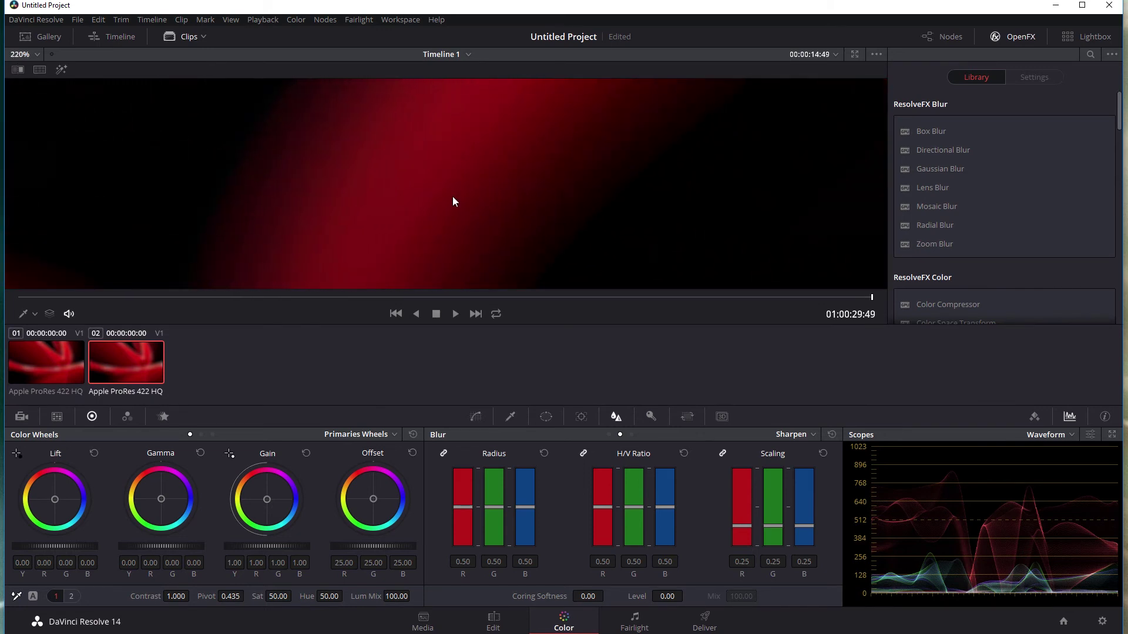
left_click(52, 361)
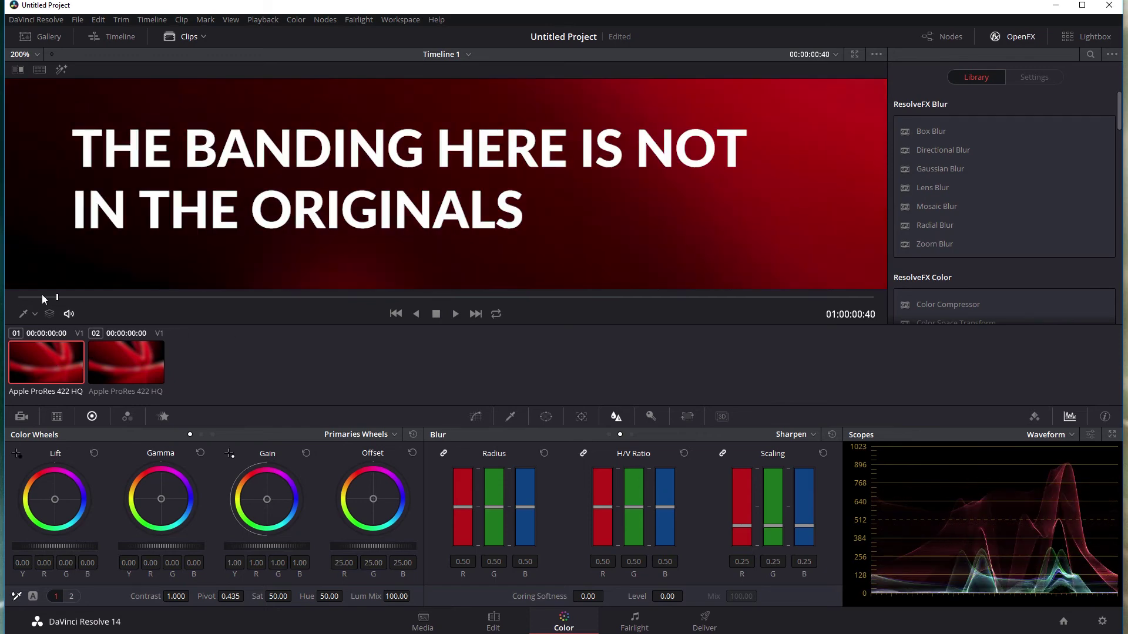
left_click(127, 374)
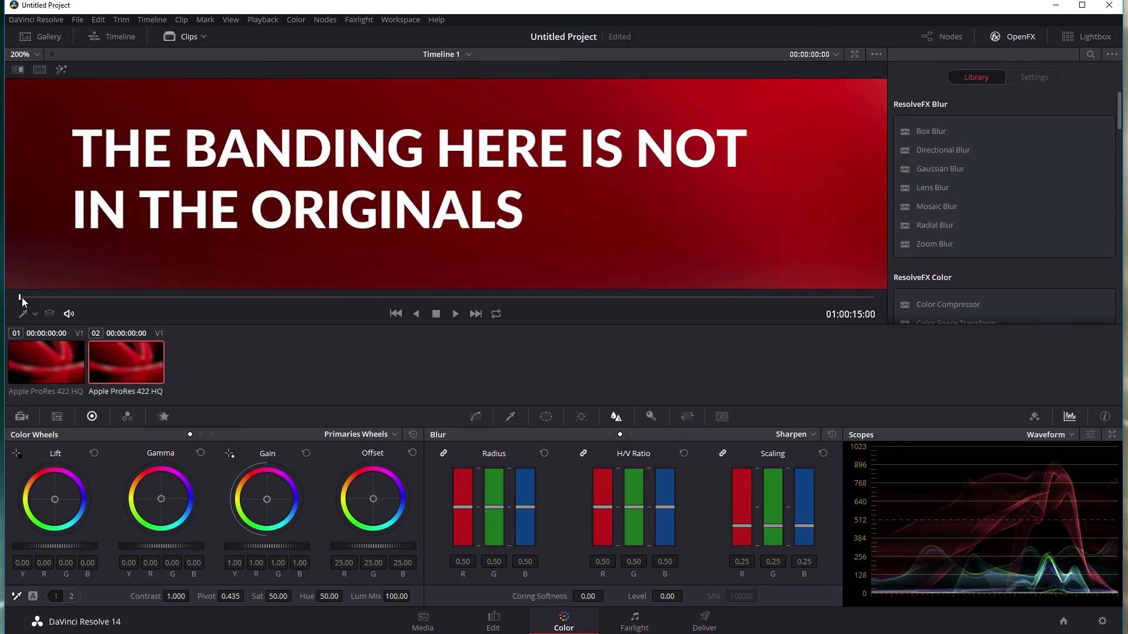
key("Up")
scroll(465, 203, "down", 2)
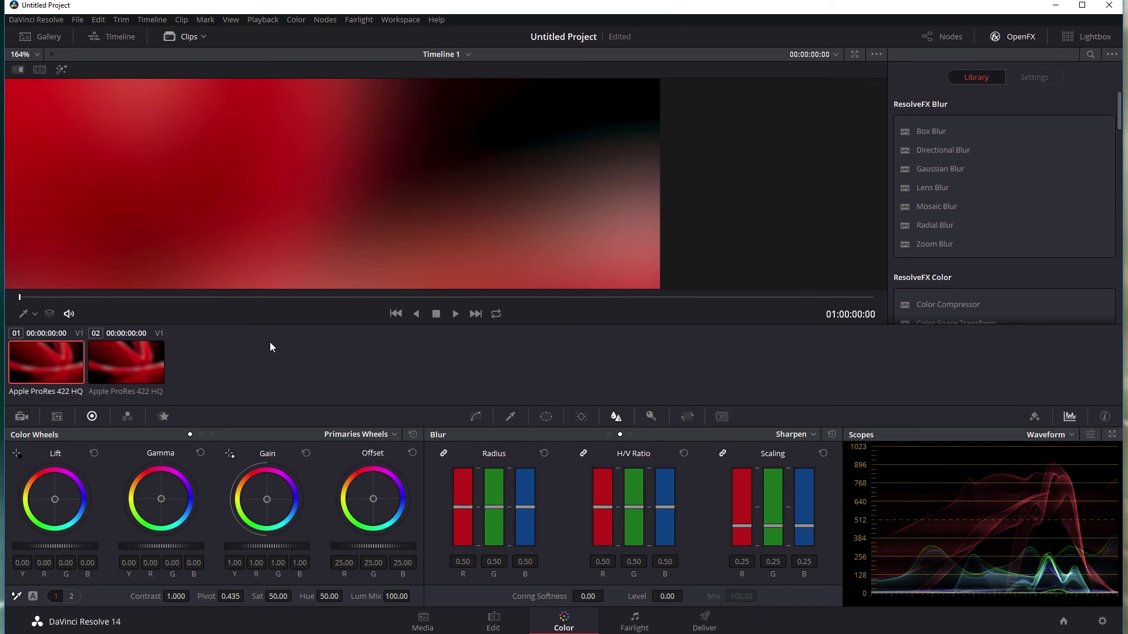
left_click(122, 362)
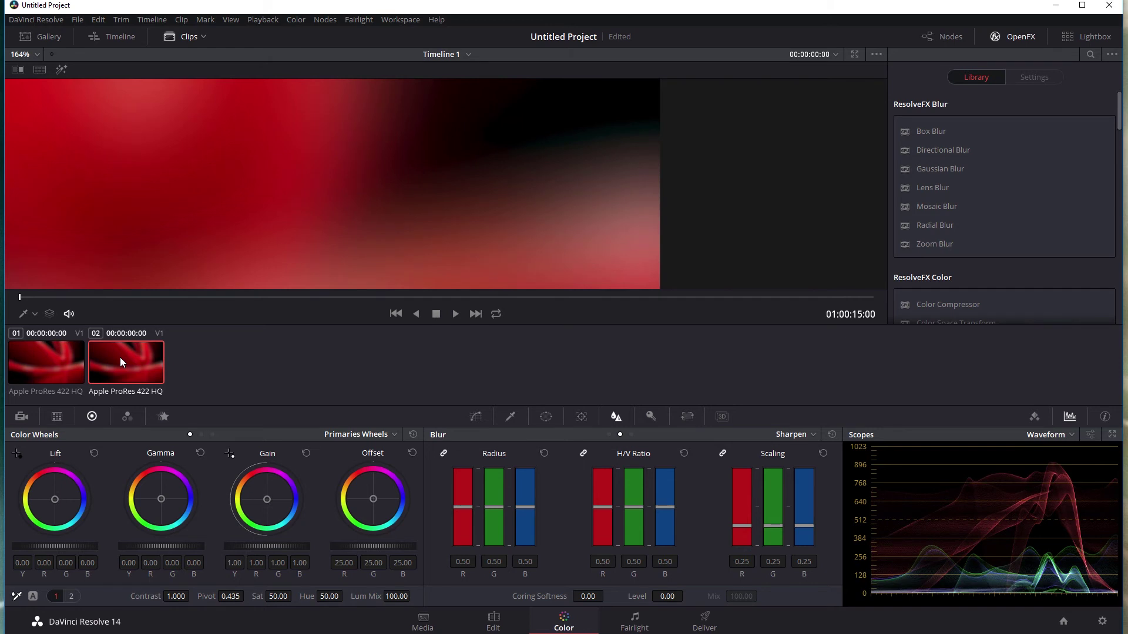
left_click(42, 363)
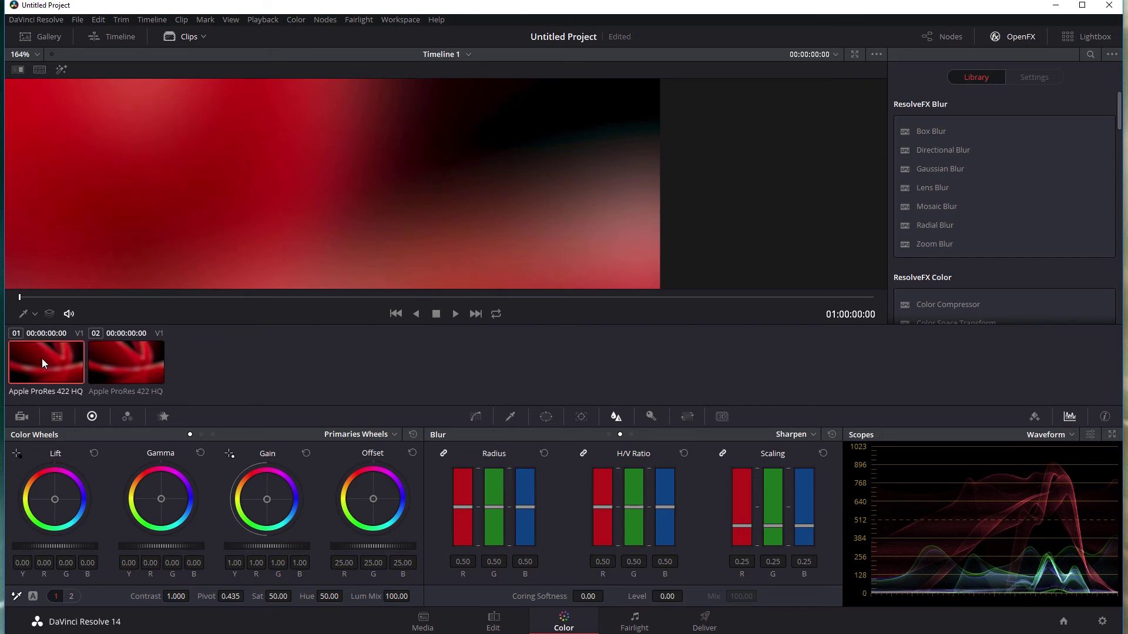
left_click(114, 364)
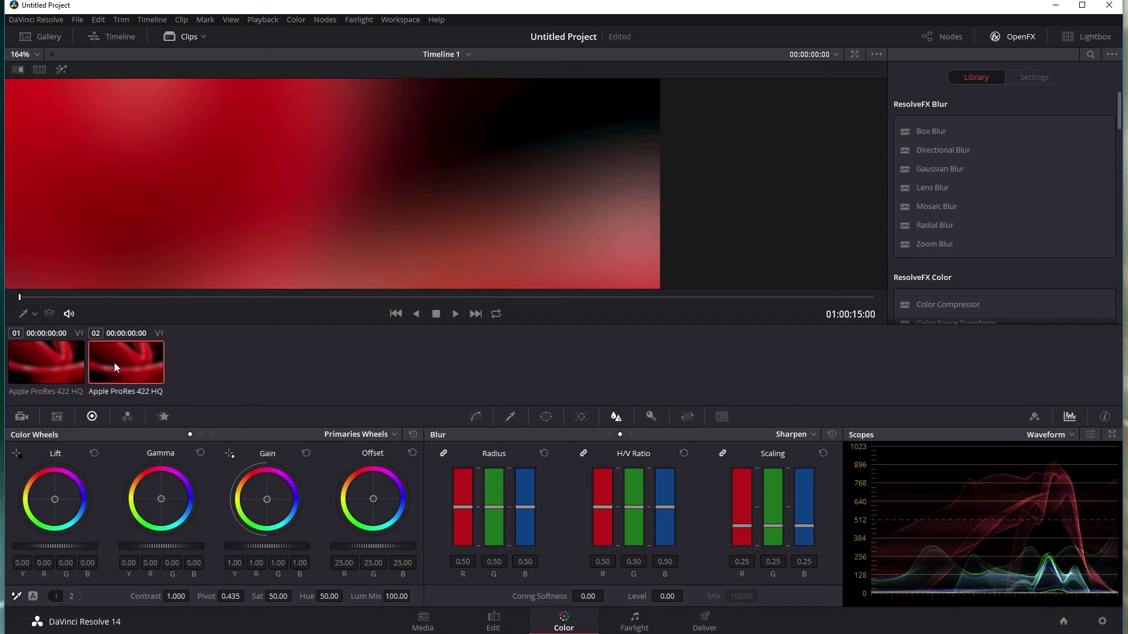
left_click(45, 361)
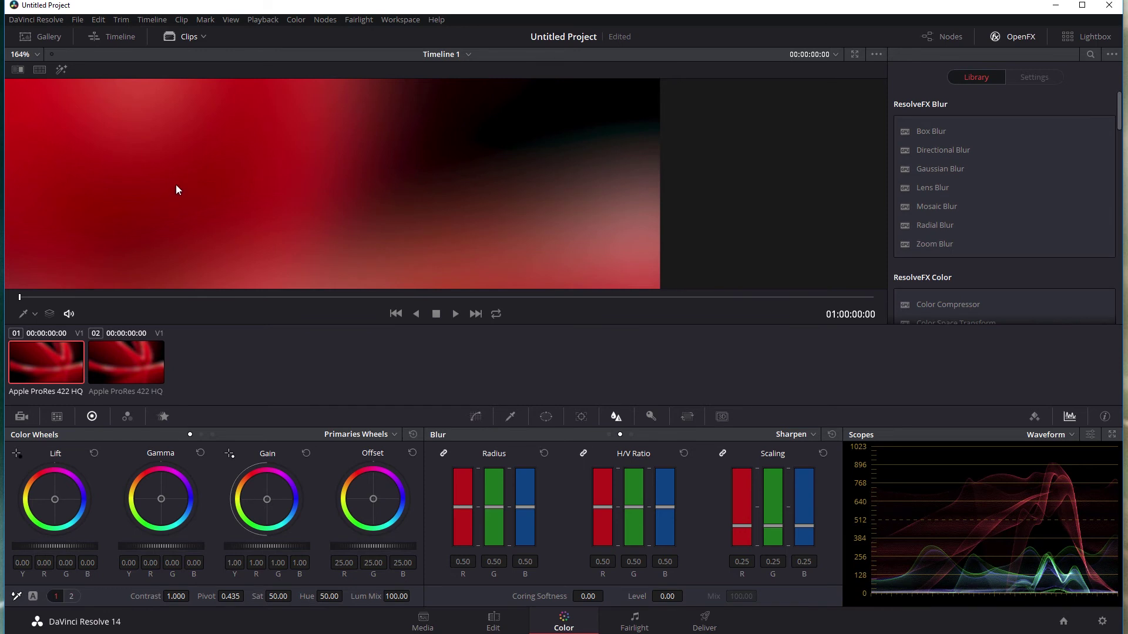
scroll(178, 189, "down", 5)
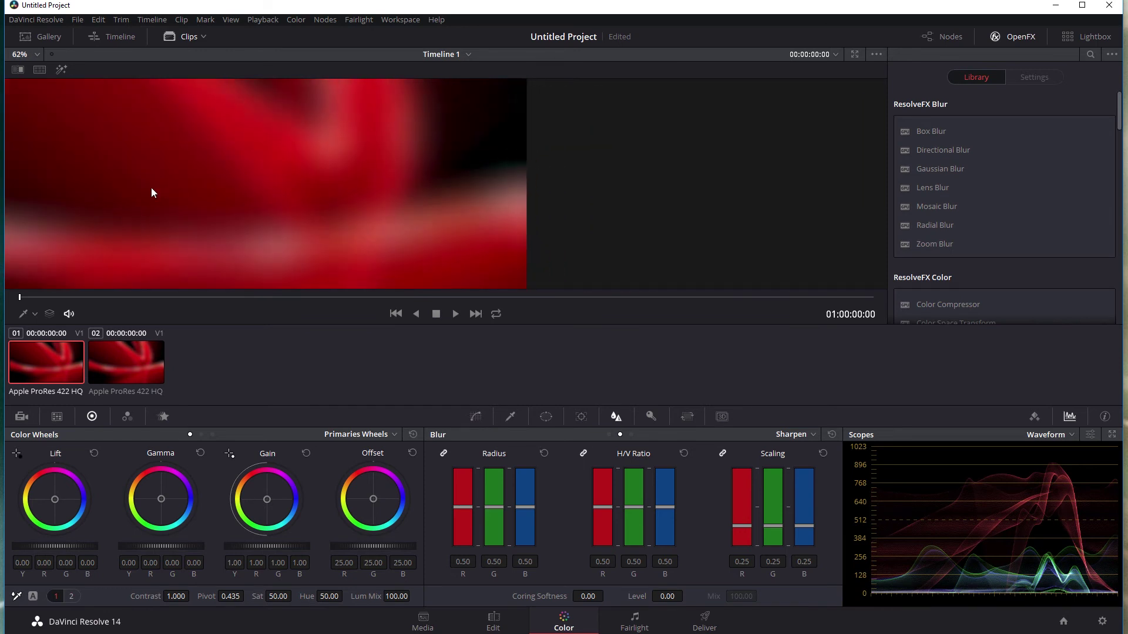
left_click_drag(151, 193, 579, 298)
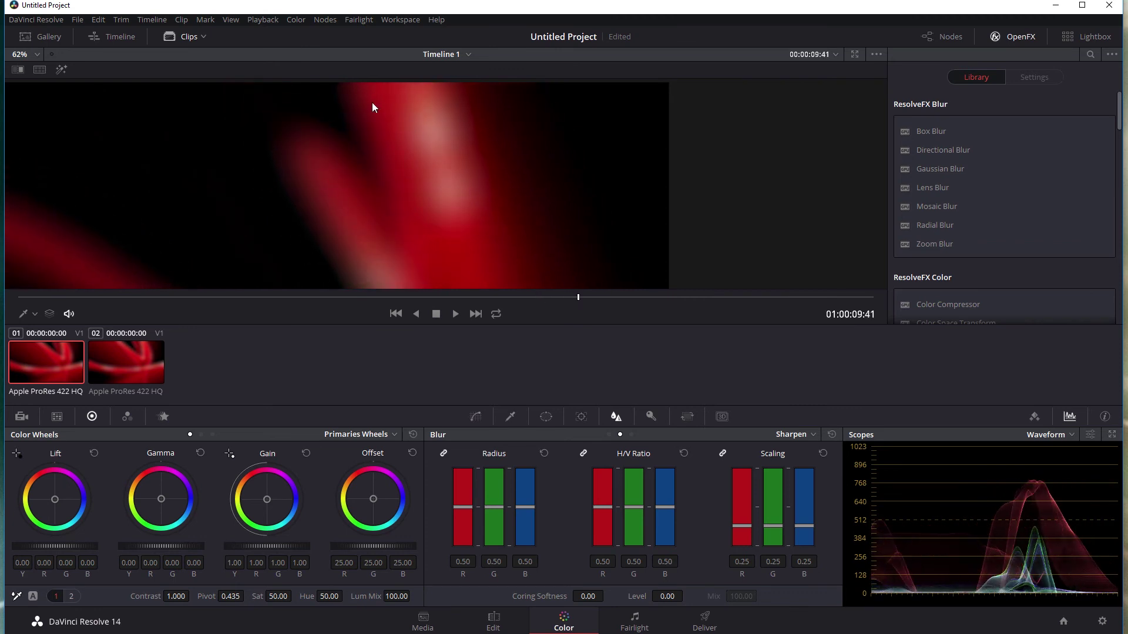
Magnify the first ProRes clip to 1000%, inspecting its darker areas and a different frame
scroll(452, 154, "up", 6)
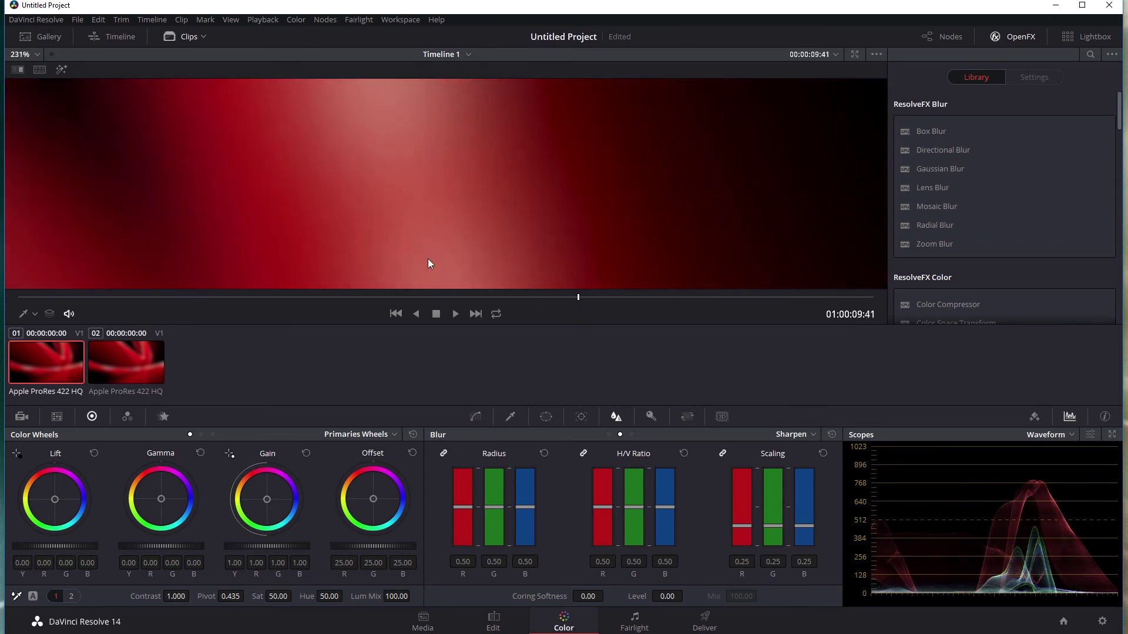
left_click_drag(429, 263, 376, 53)
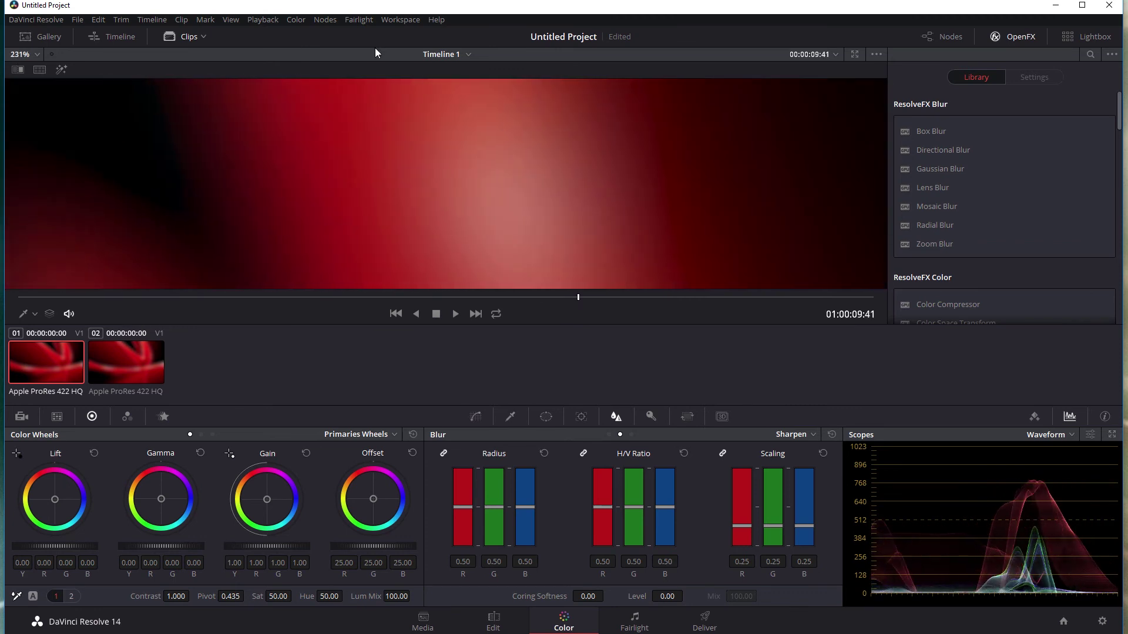
scroll(511, 173, "up", 5)
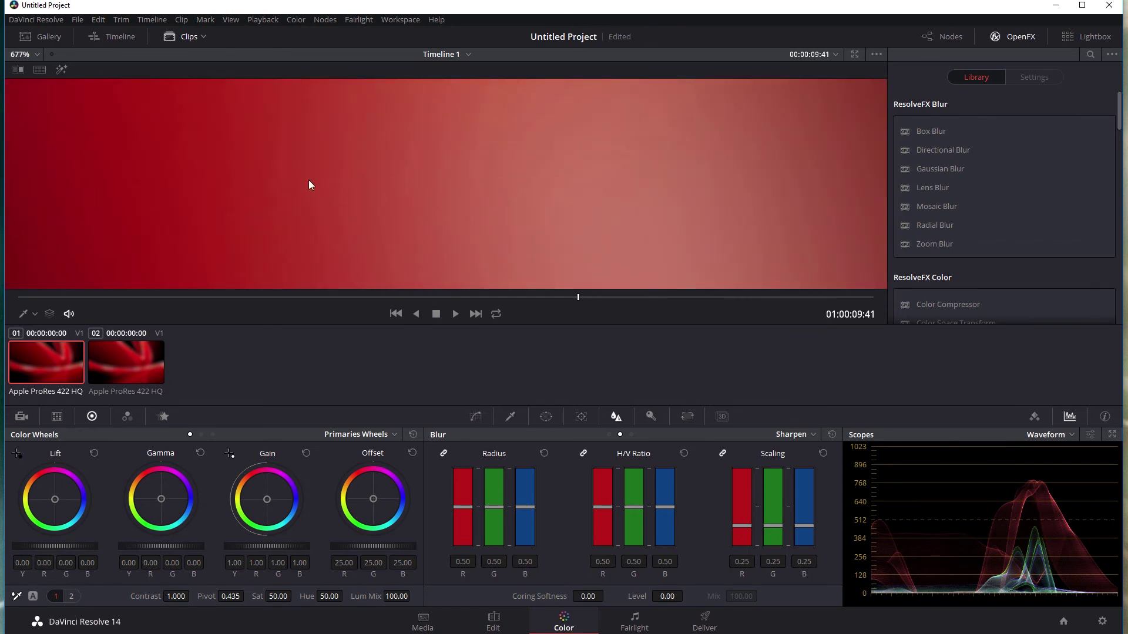
left_click_drag(310, 184, 658, 158)
scroll(657, 155, "up", 2)
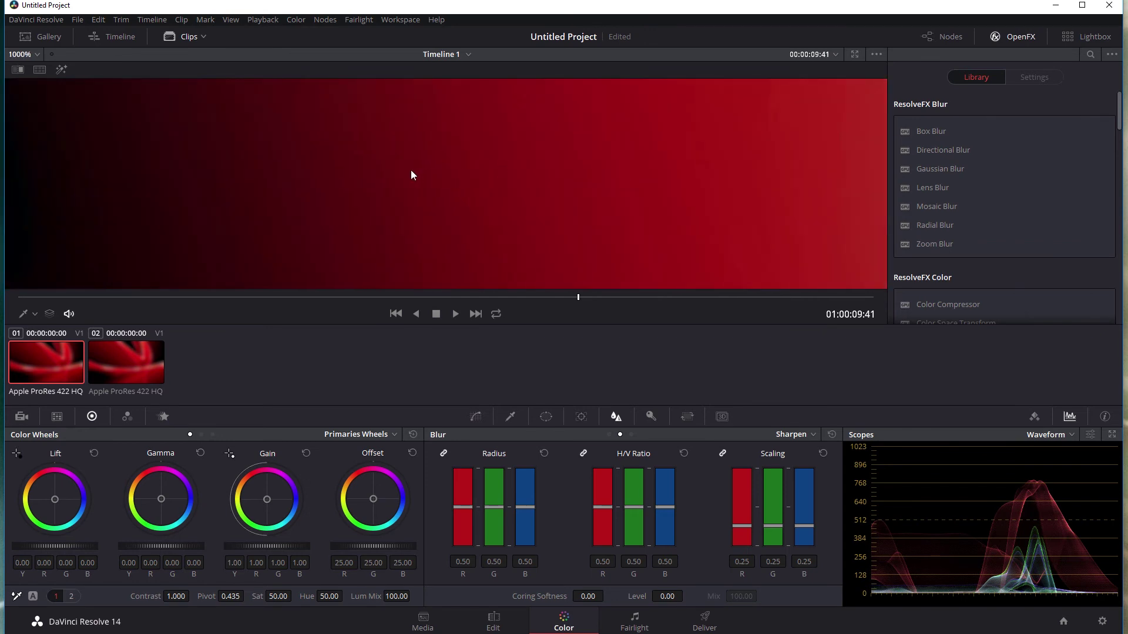
scroll(362, 186, "down", 1)
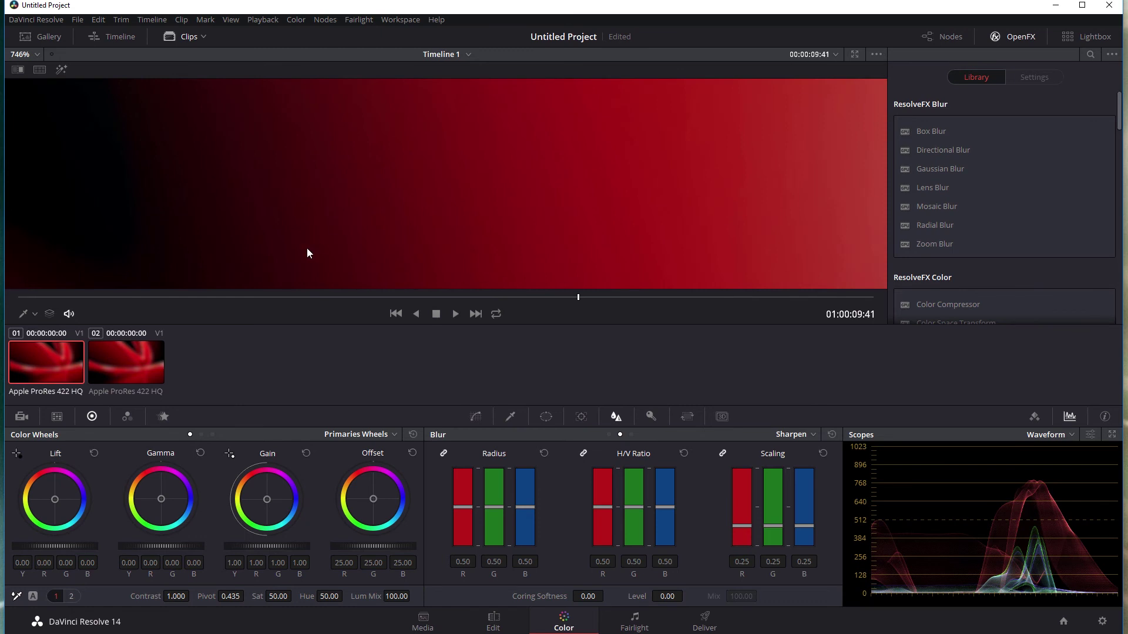
left_click_drag(270, 297, 639, 296)
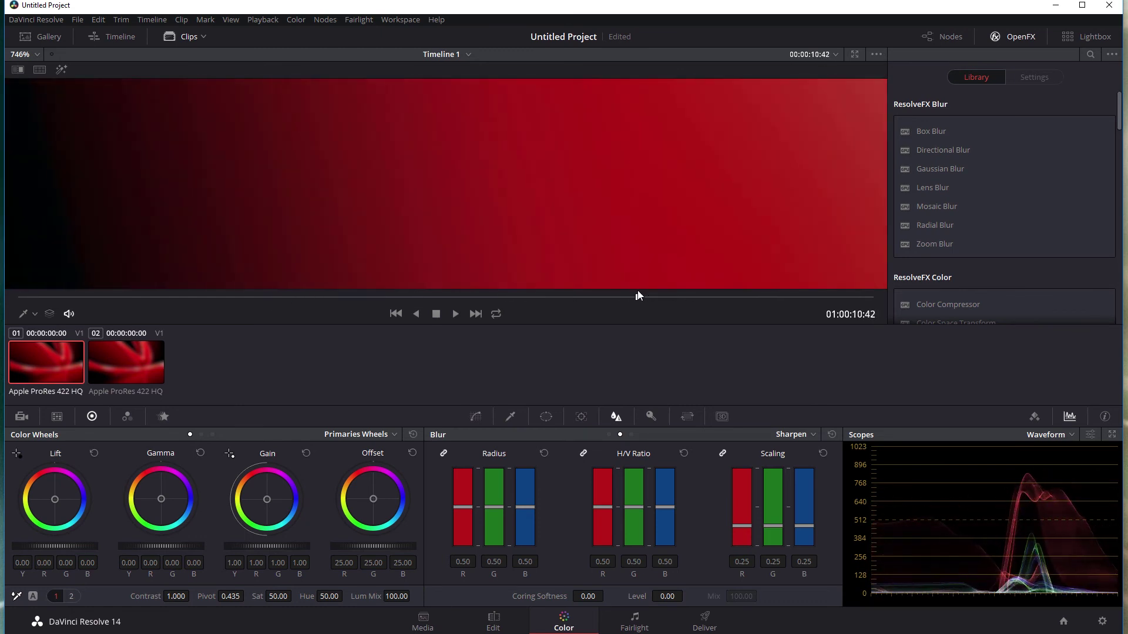
Scrub through the second ProRes clip while zooming out and in, then return to clip 01
left_click(118, 368)
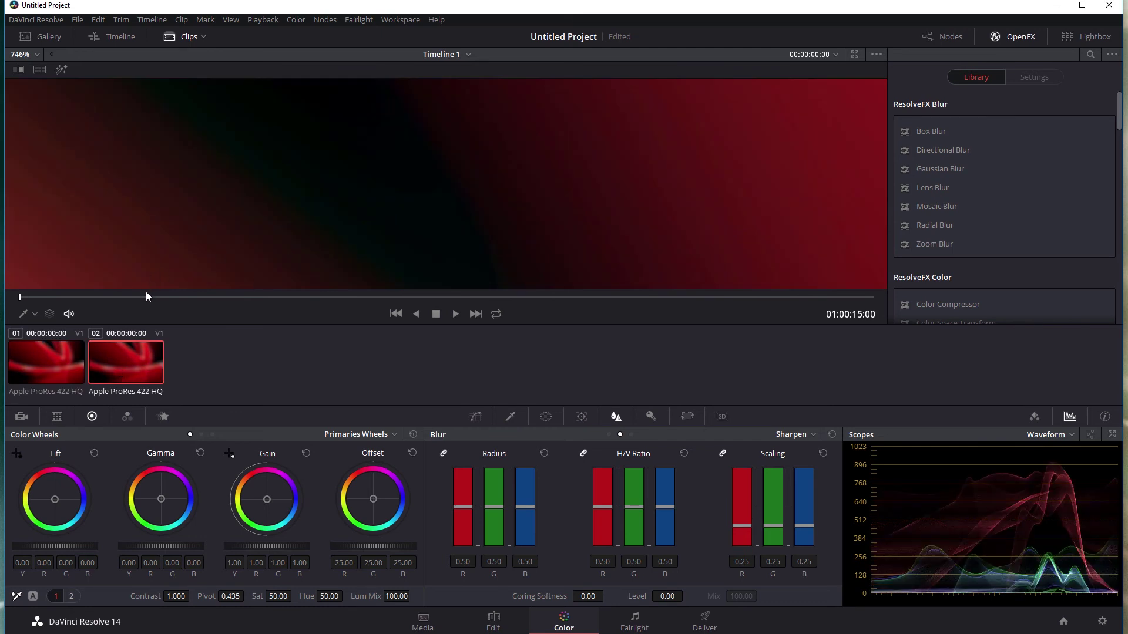
left_click_drag(145, 292, 547, 277)
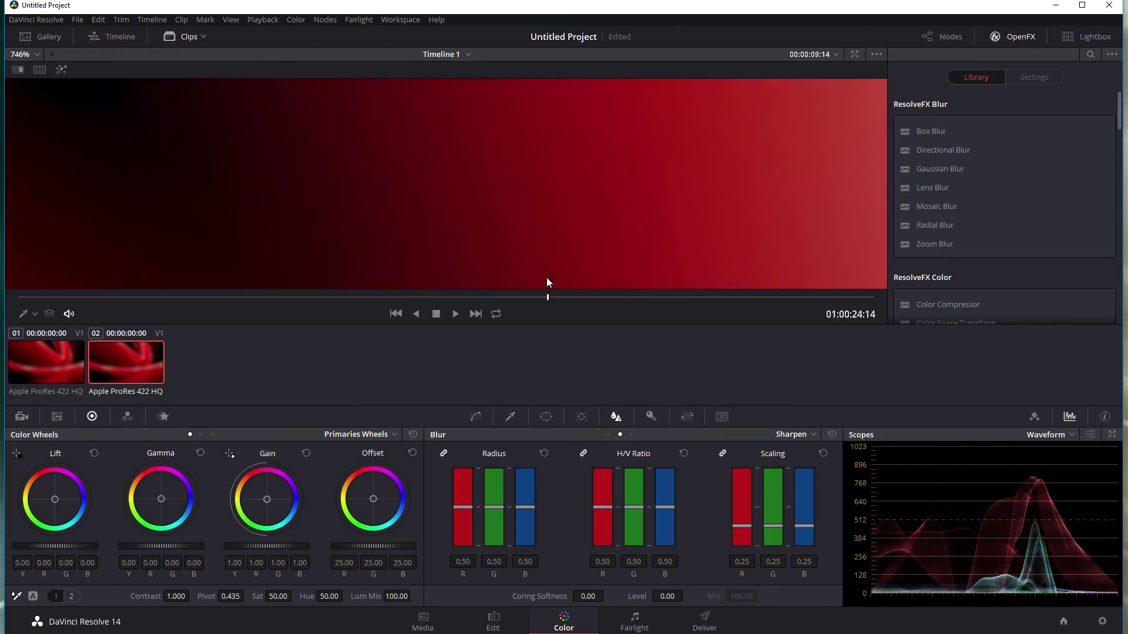
scroll(425, 200, "down", 8)
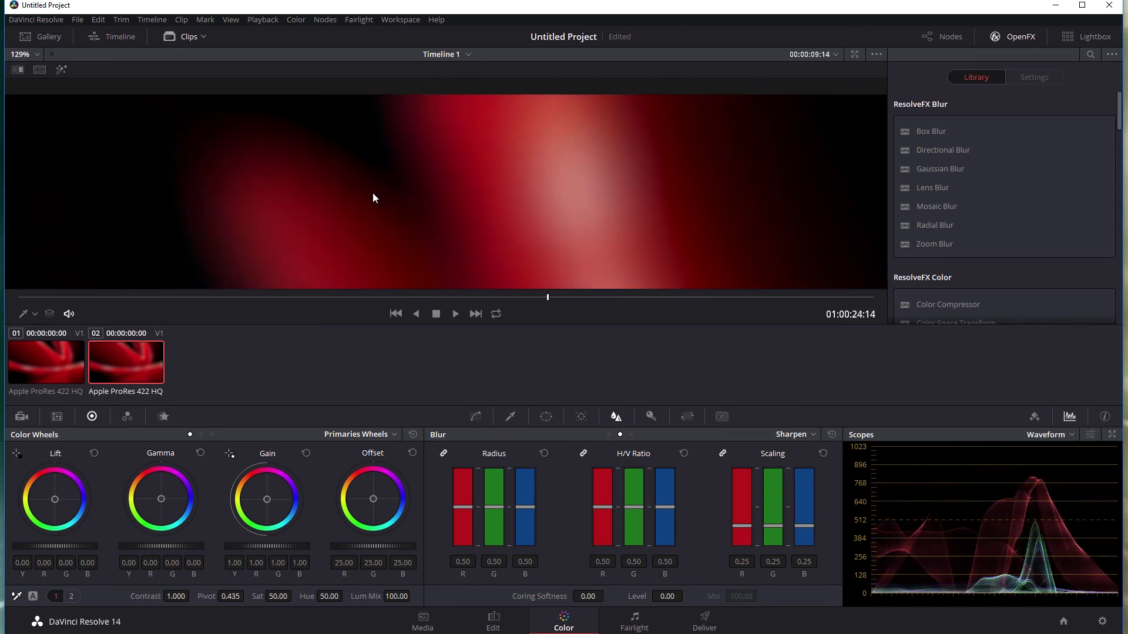
scroll(374, 197, "down", 2)
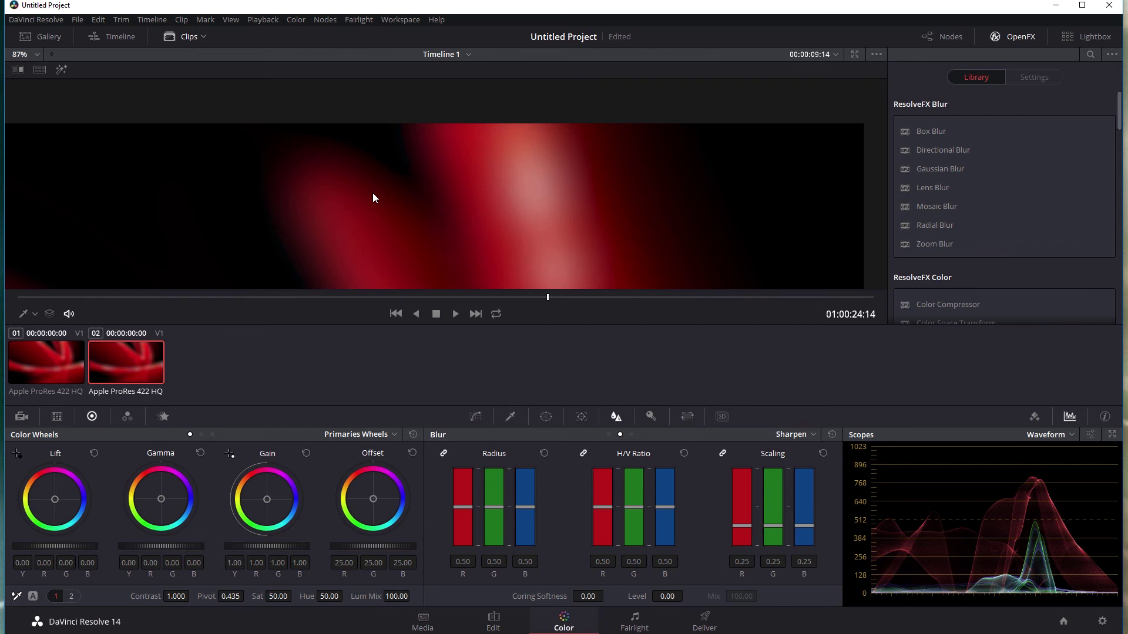
scroll(372, 192, "down", 4)
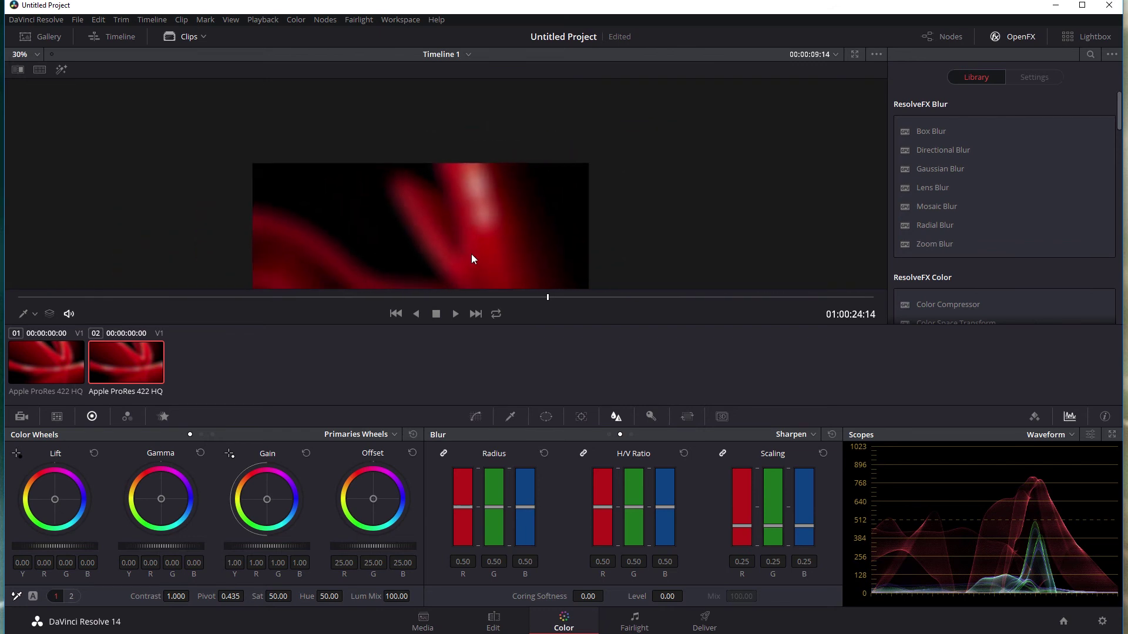
scroll(471, 251, "up", 4)
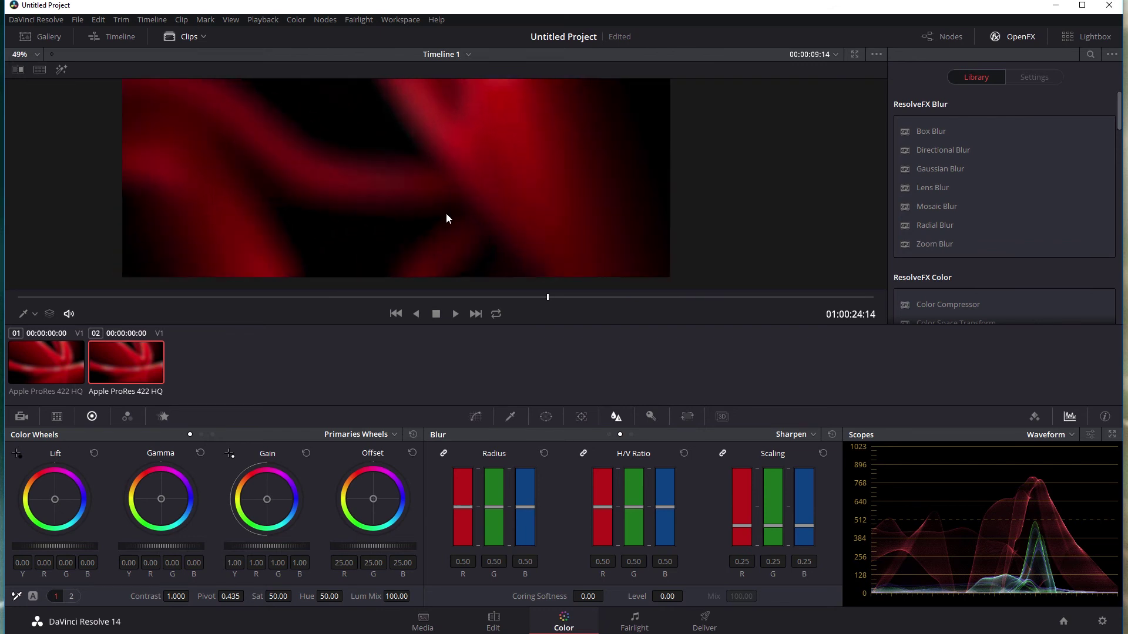
scroll(457, 208, "up", 4)
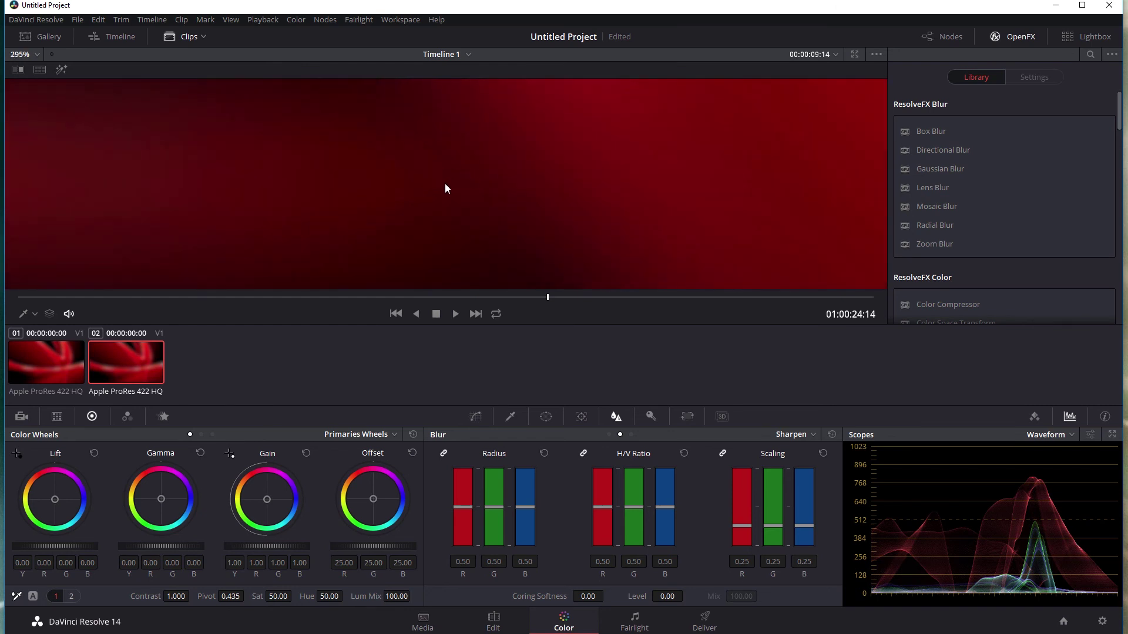
left_click_drag(295, 298, 527, 287)
scroll(527, 286, "up", 2)
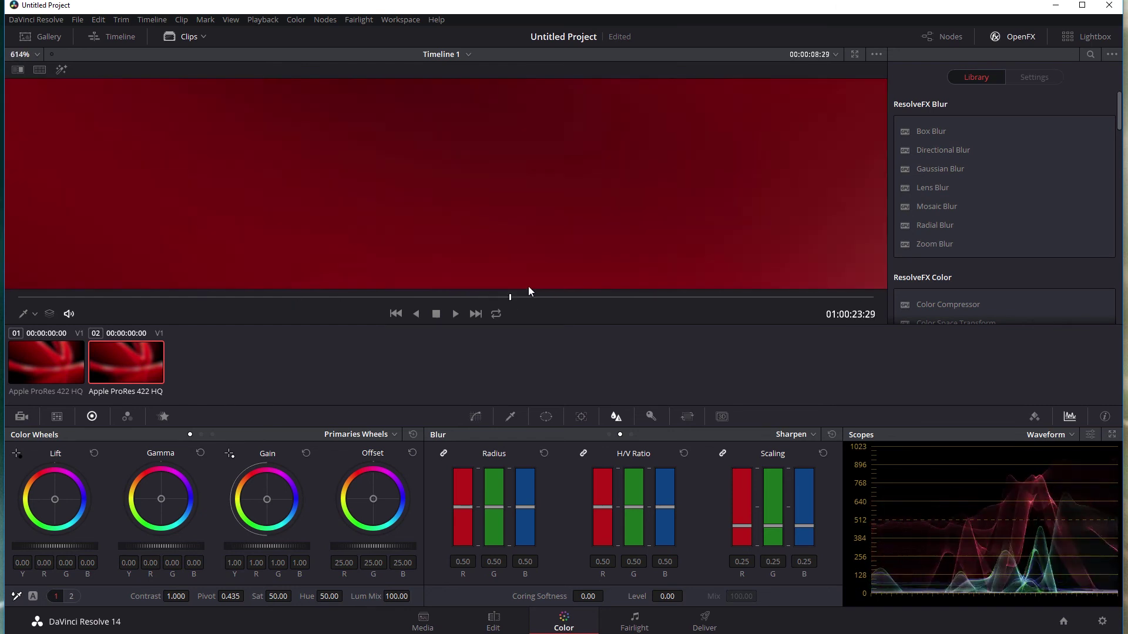
left_click(38, 358)
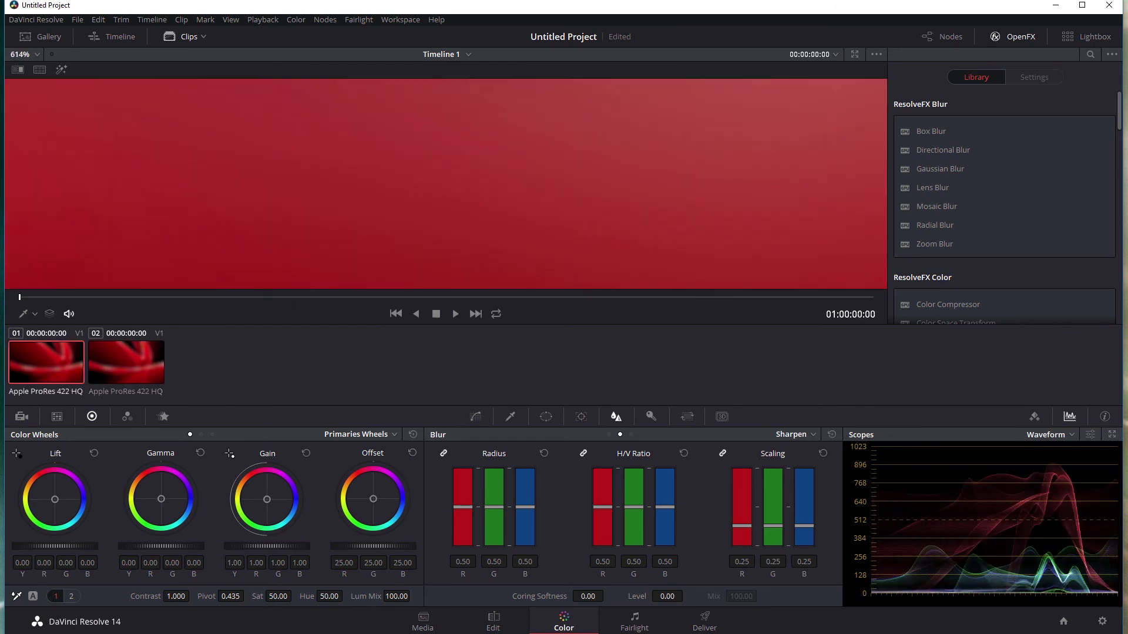
left_click(1056, 5)
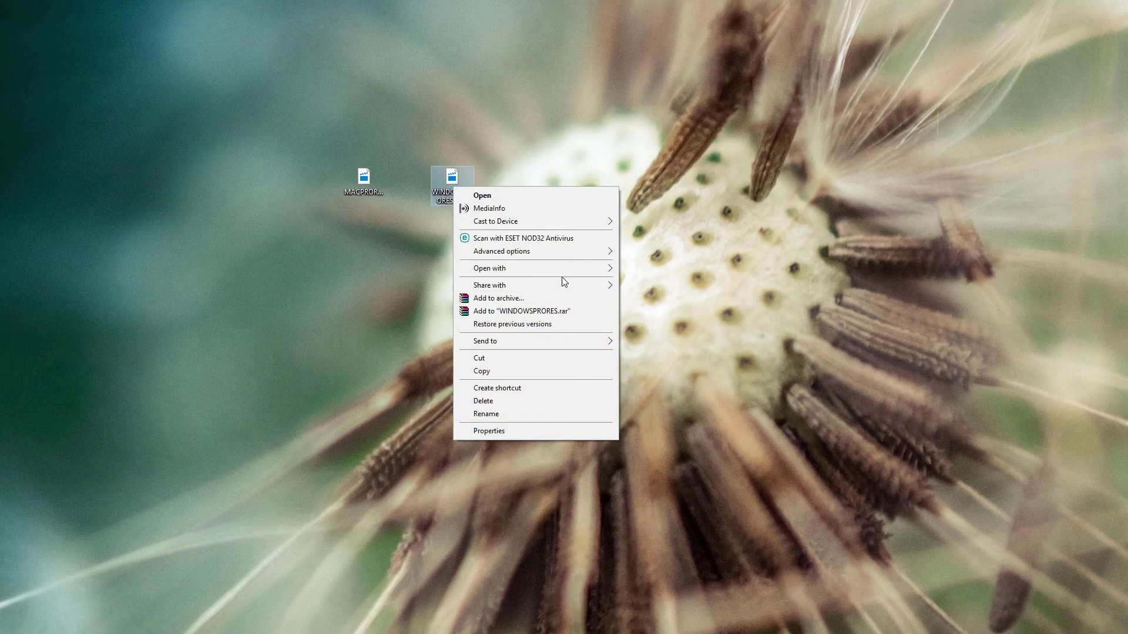
mouse_move(569, 271)
left_click(675, 285)
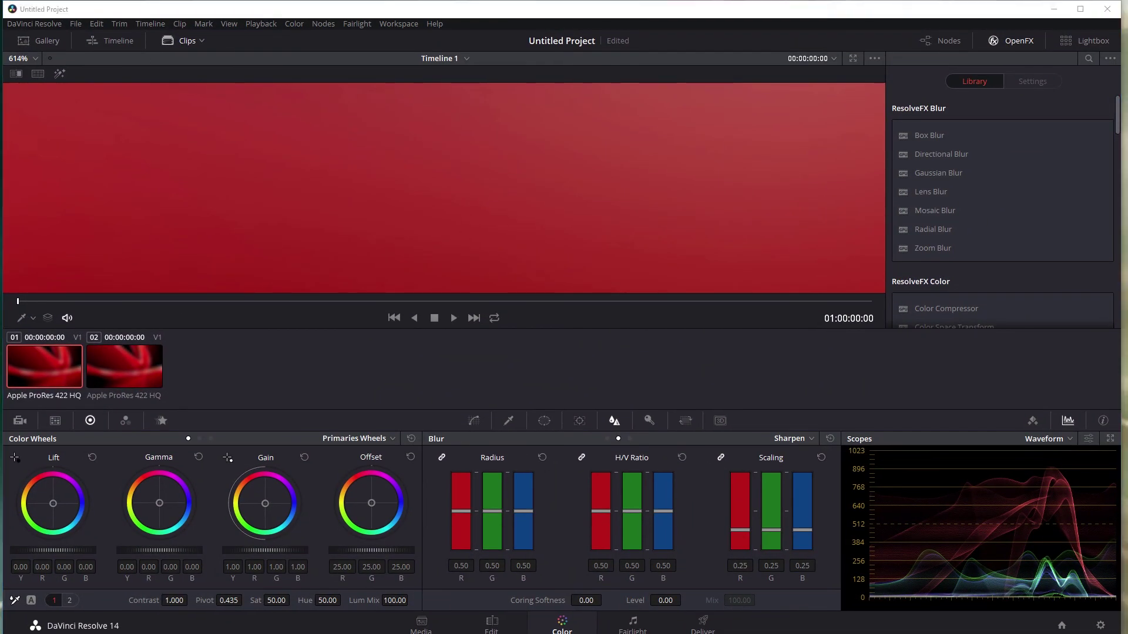
Bring up Windows Task Manager with Ctrl+Shift+Esc to watch CPU load
key("ctrl+shift+Escape")
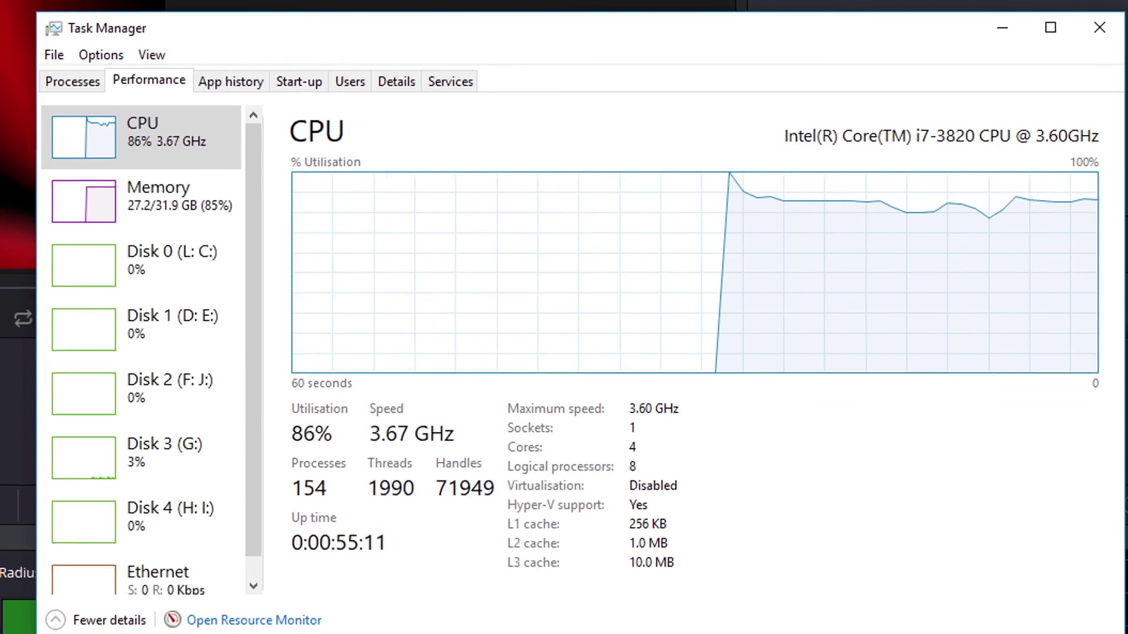
Play the clip in Resolve and stop it, watching CPU utilisation fall to about 14%
left_click(8, 302)
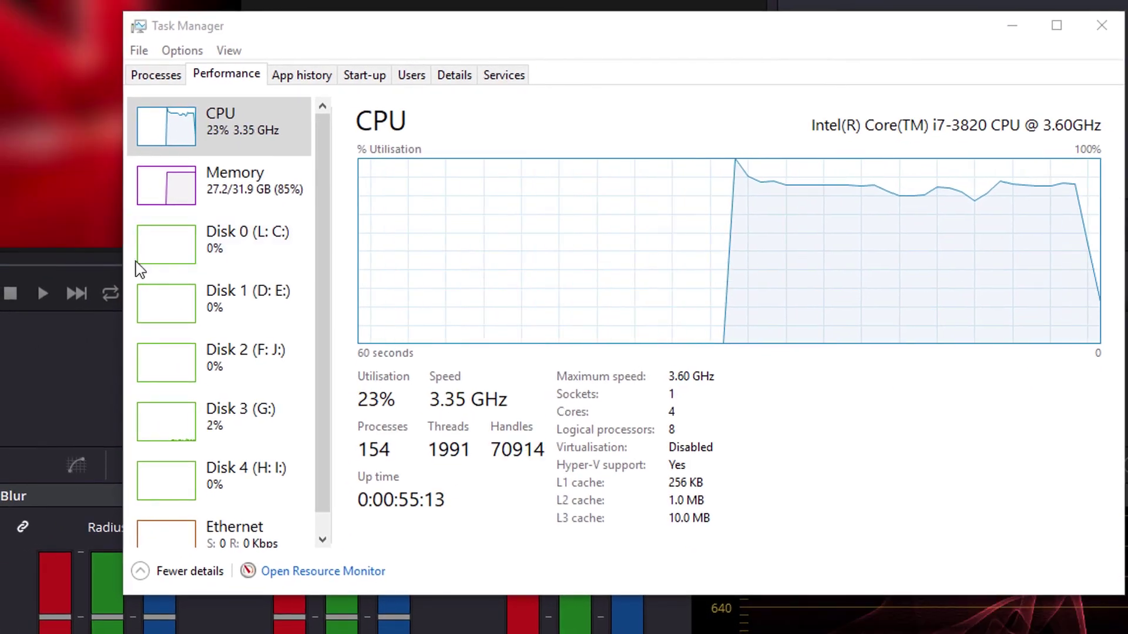
left_click(43, 292)
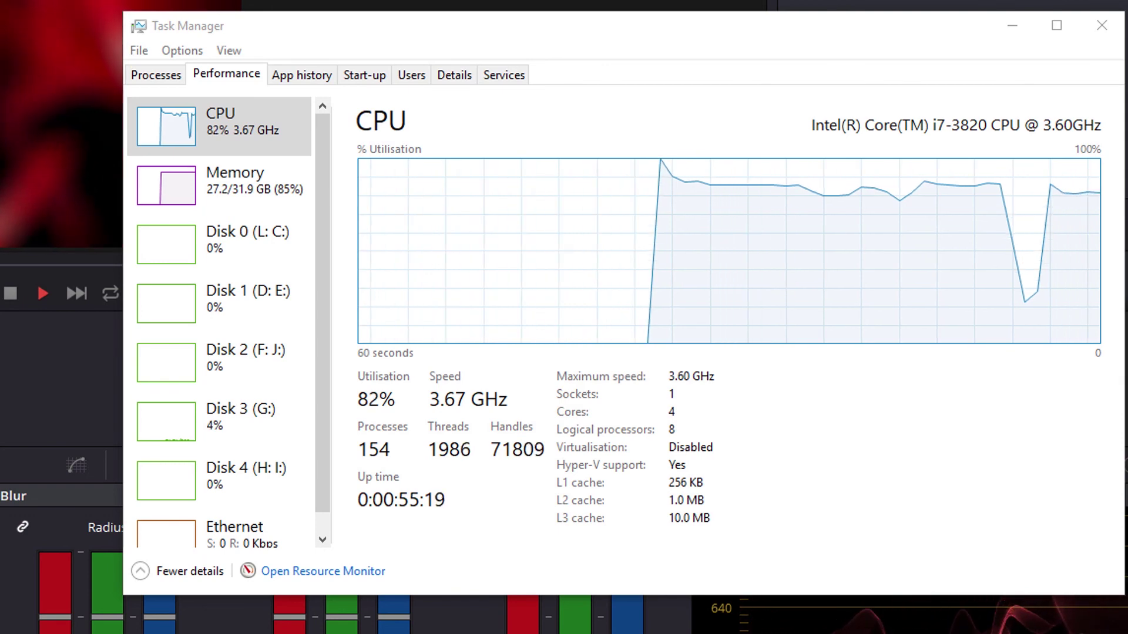
left_click(14, 291)
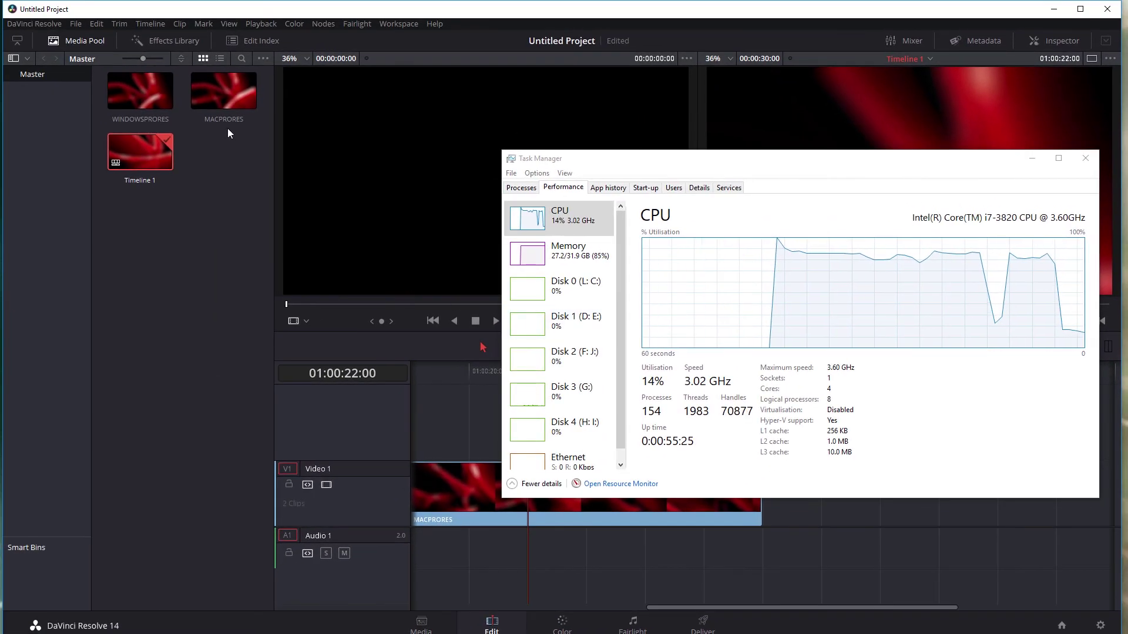
Slide MACPRORES left on Timeline 1 until it butts against WINDOWSPRORES, then check both clips
left_click(200, 91)
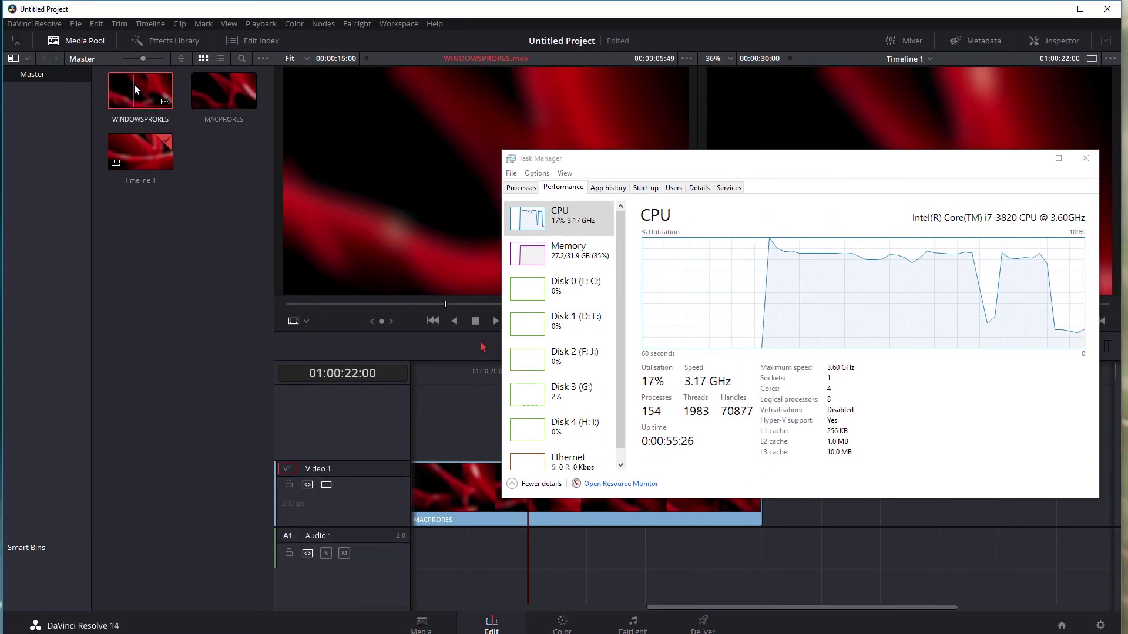
left_click(188, 368)
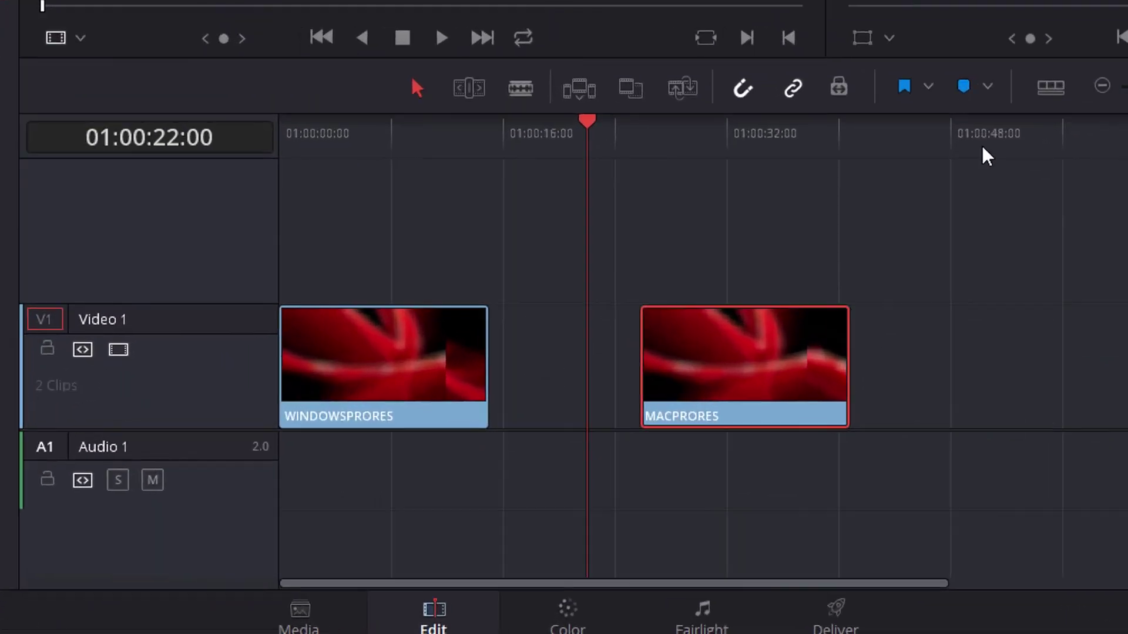
left_click_drag(655, 483, 564, 483)
left_click_drag(572, 300, 591, 297)
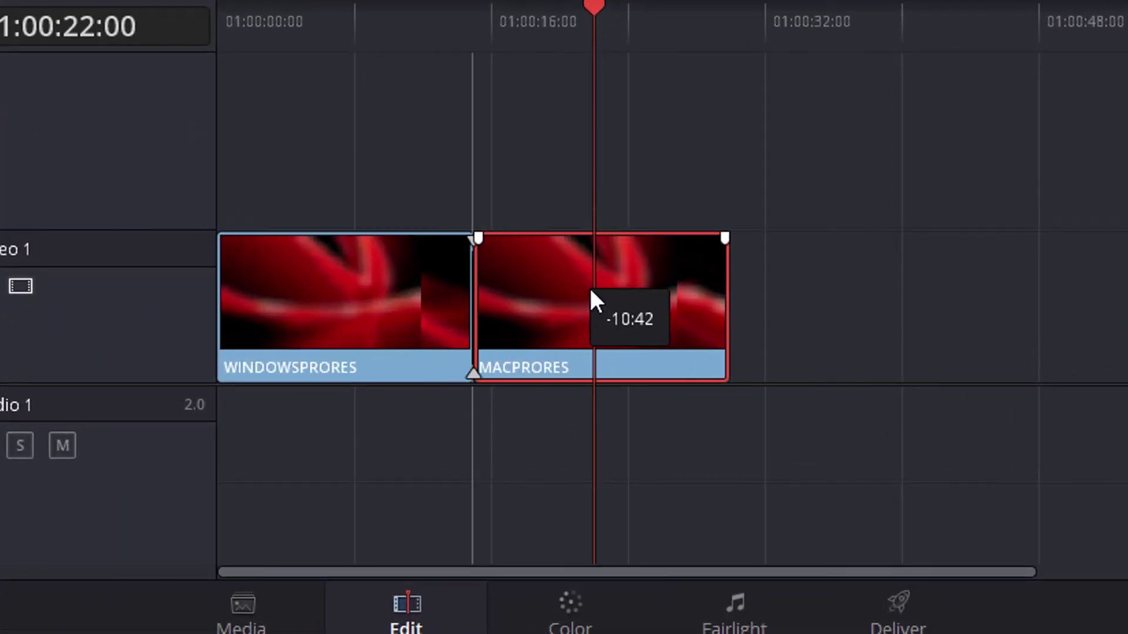
left_click(242, 330)
left_click(586, 304)
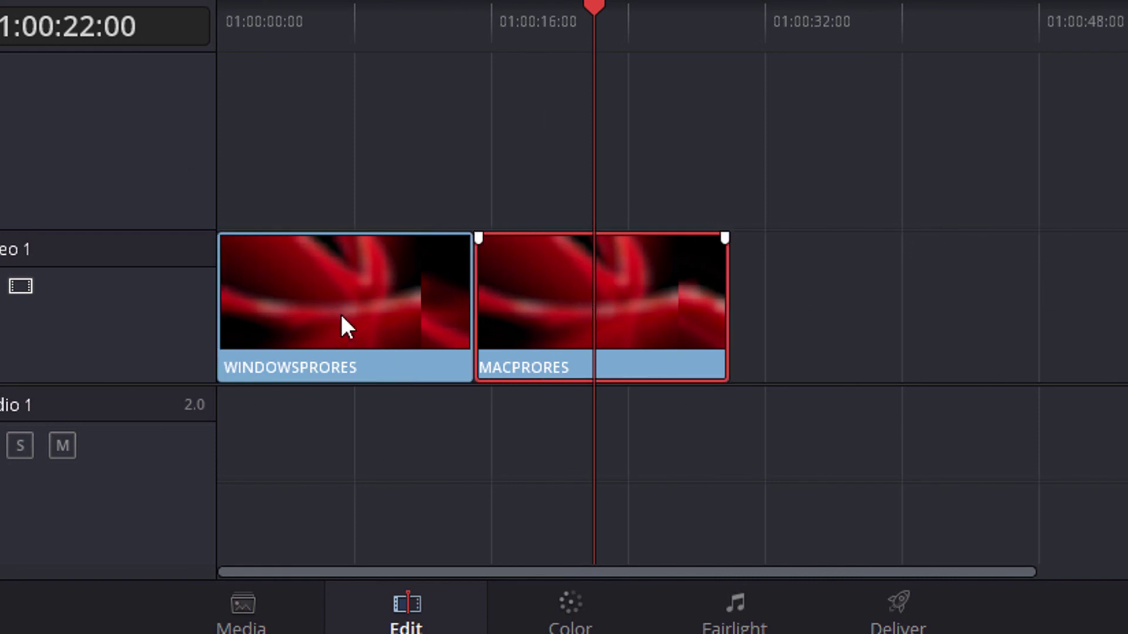
left_click(297, 349)
left_click(510, 325)
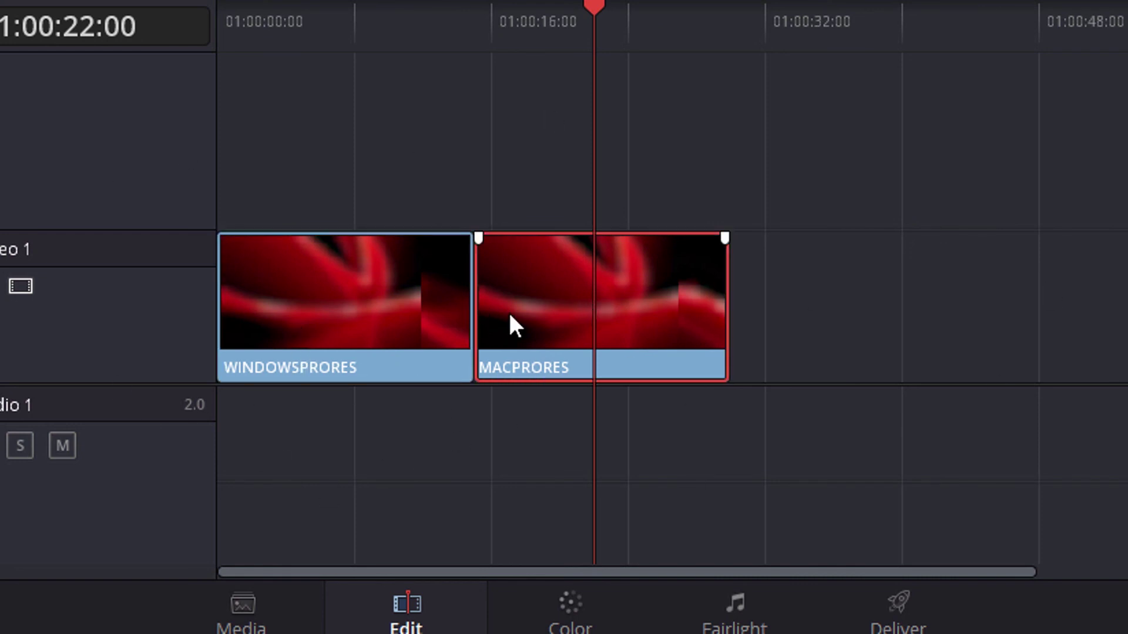